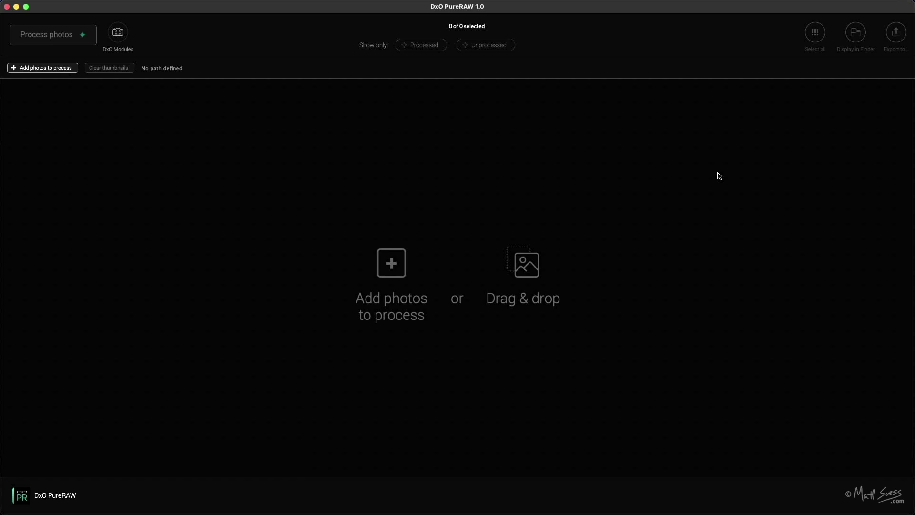
# Add _7170042.ORF and 6-4-19_0080.ORF from Finder, and download and save the Olympus OM-D E-M10 Mark IV with 60mm F2.8 Macro optics module.
pyautogui.press('super+Tab')
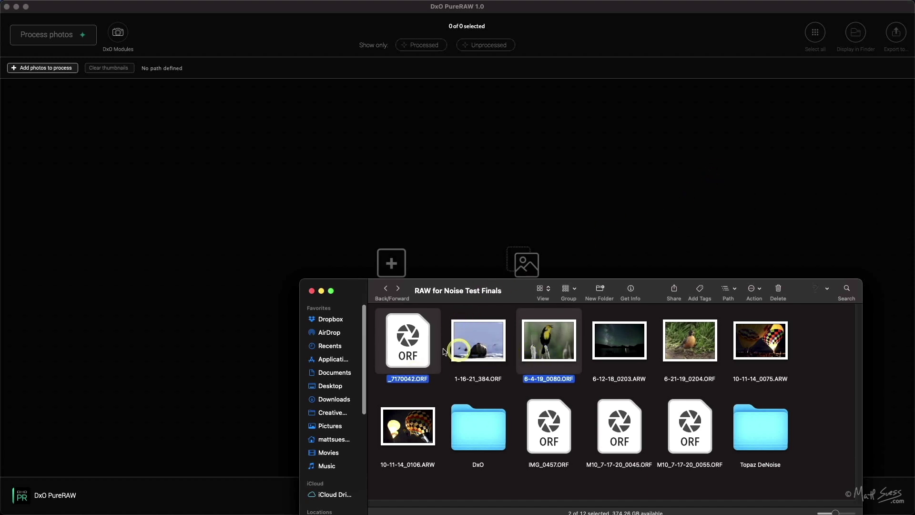
pyautogui.moveTo(418, 351); pyautogui.dragTo(281, 211)
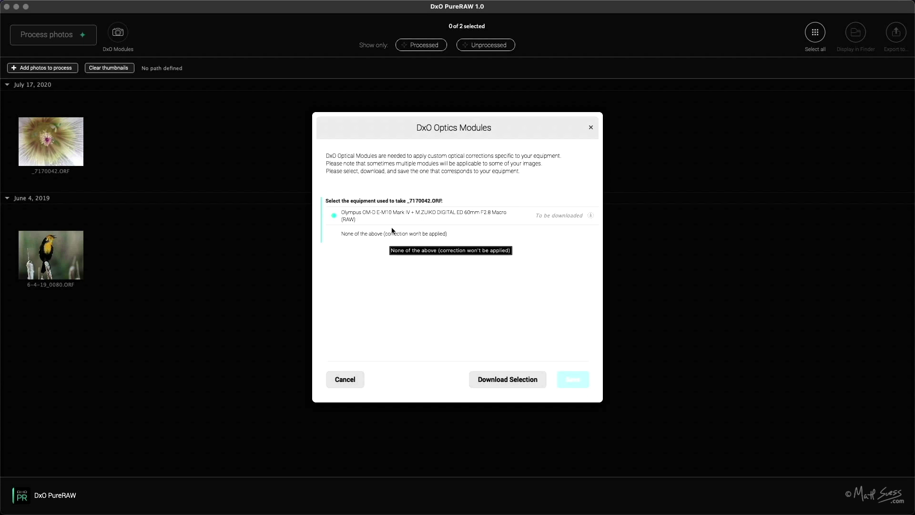
pyautogui.click(377, 229)
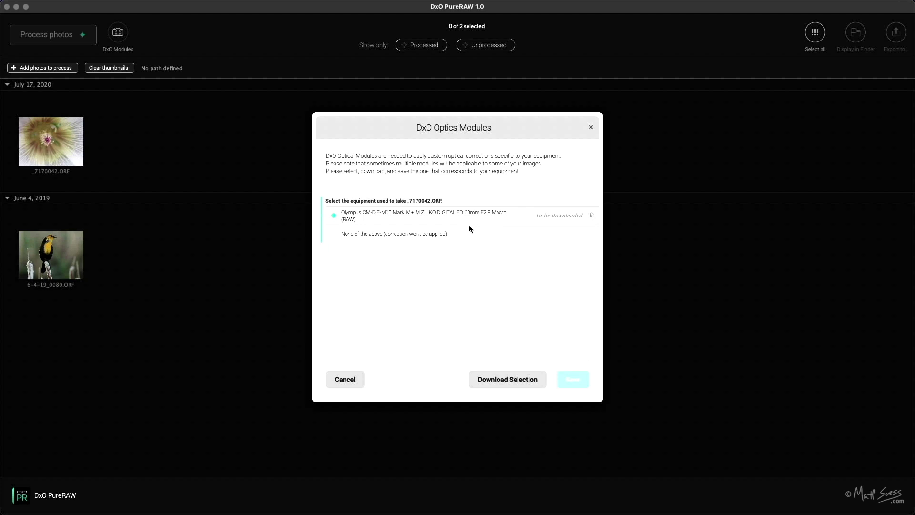
pyautogui.click(507, 382)
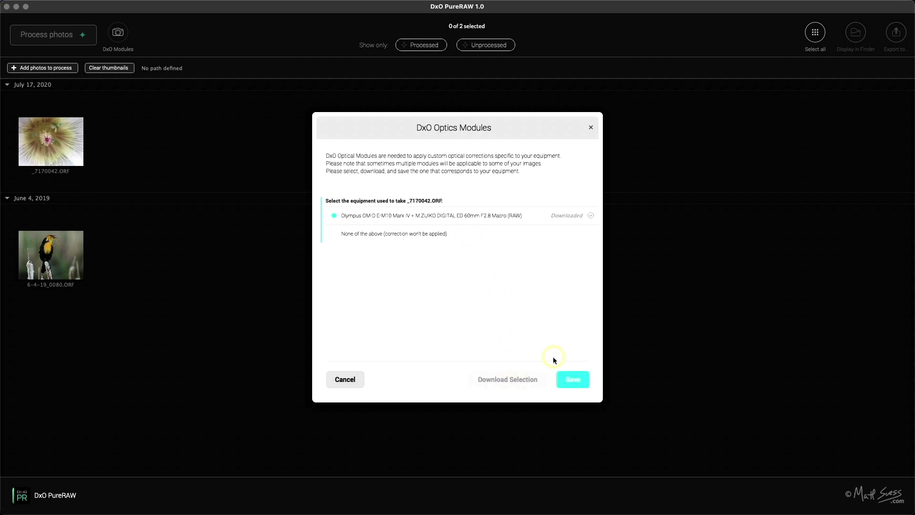
pyautogui.click(579, 384)
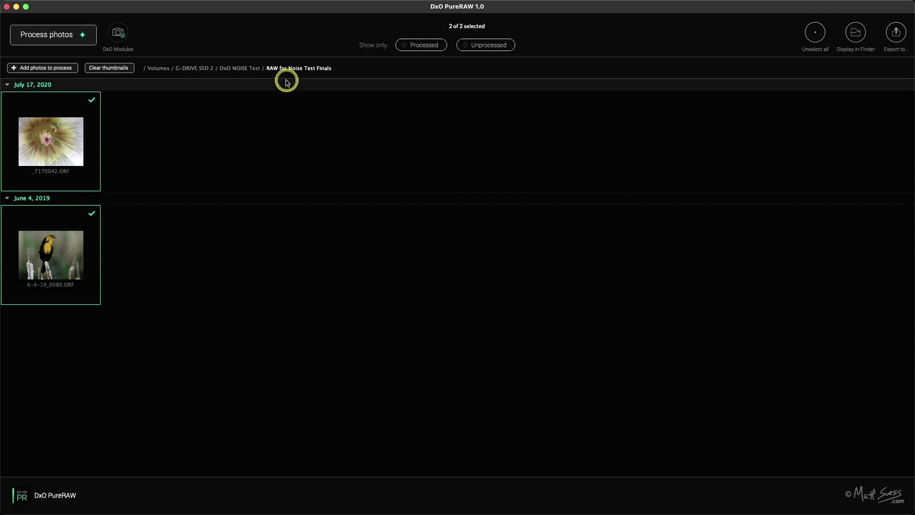
# Process both photos with DeepPRIME as DNG files into the 'DxO' folder inside the original images' folder.
pyautogui.click(59, 32)
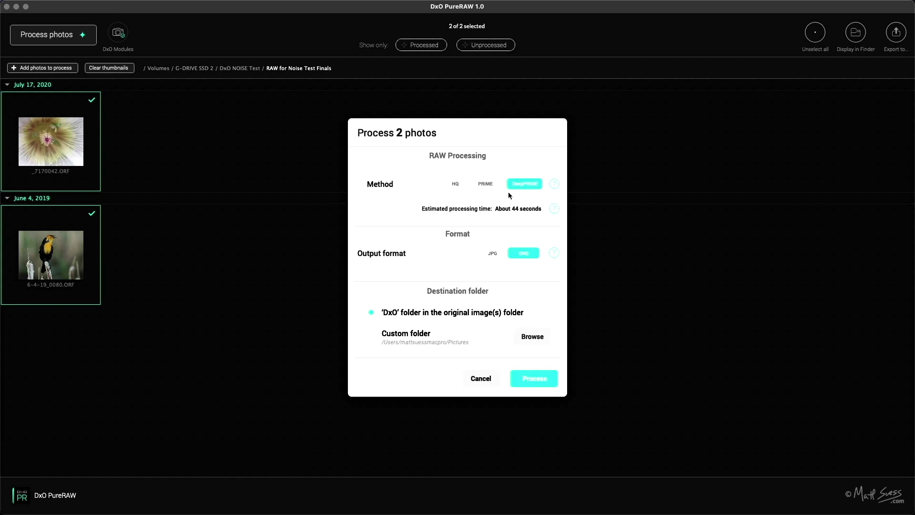
pyautogui.click(491, 255)
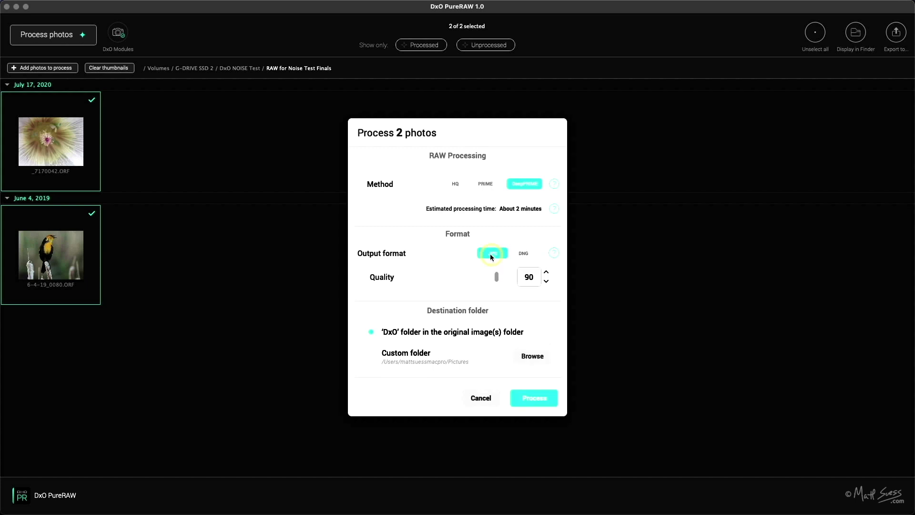
pyautogui.click(524, 253)
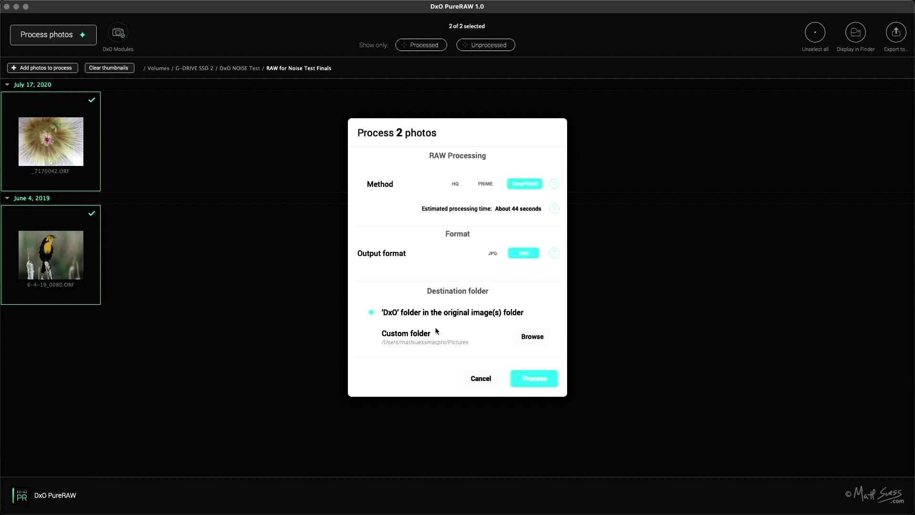
pyautogui.click(541, 343)
pyautogui.click(533, 377)
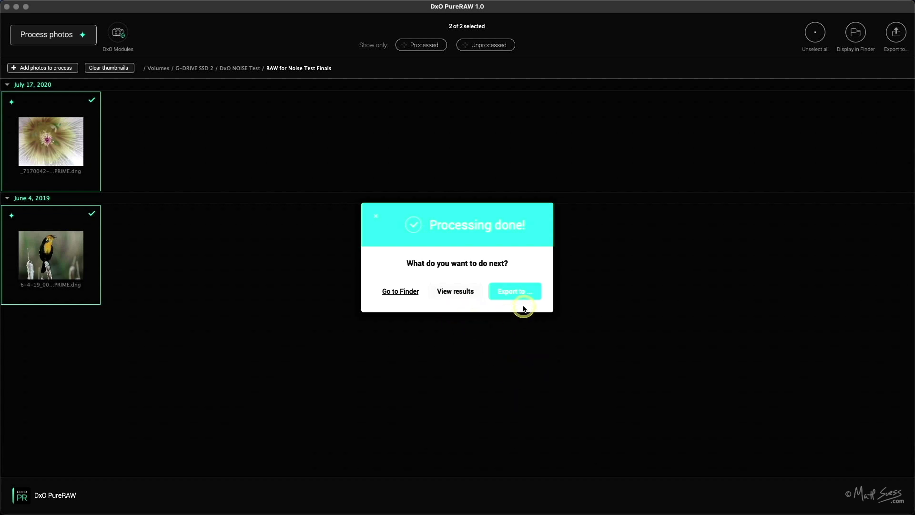
# View the processing results and compare the bird photo's original RAW with its processed DNG, closing the comparison and the filter tip.
pyautogui.click(469, 295)
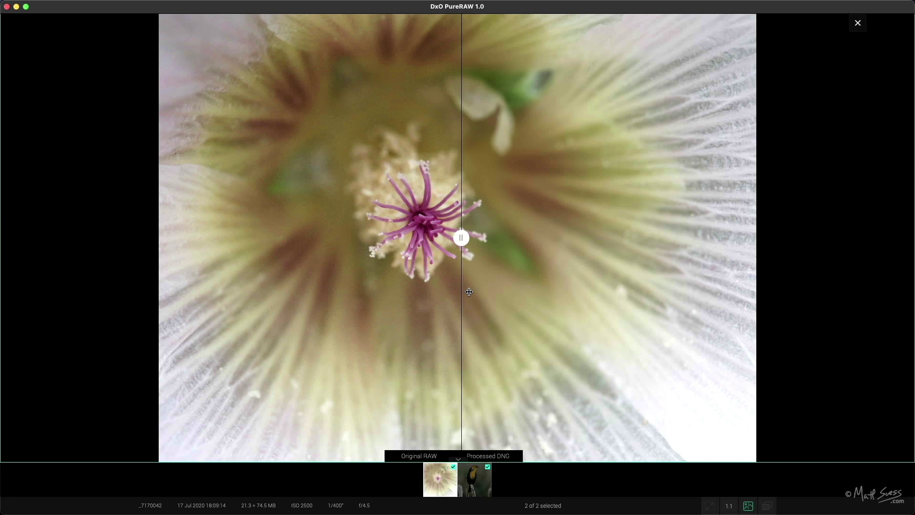
pyautogui.click(470, 477)
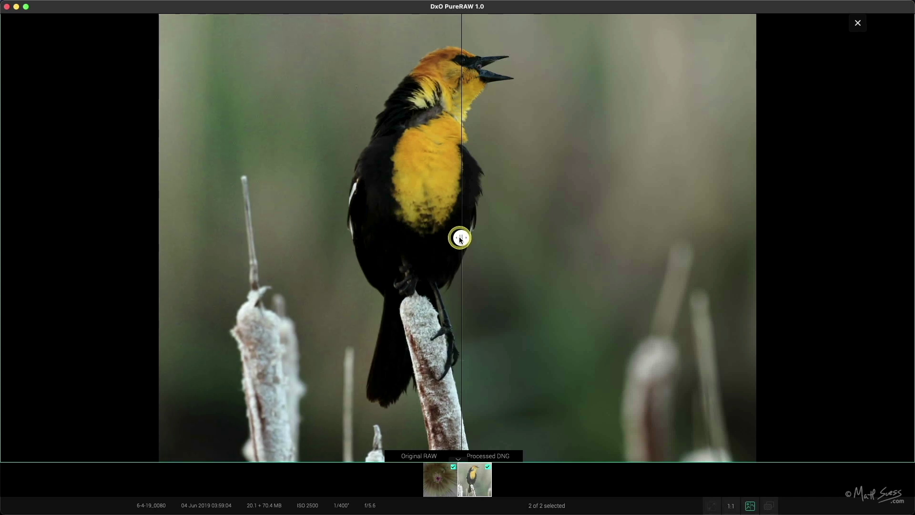
pyautogui.moveTo(460, 239); pyautogui.dragTo(332, 236)
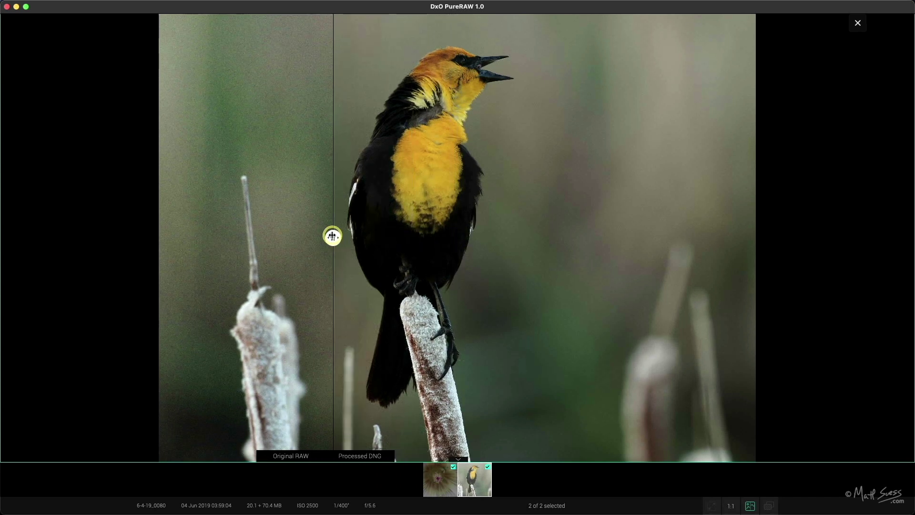
pyautogui.click(267, 142)
pyautogui.moveTo(339, 236); pyautogui.dragTo(363, 228)
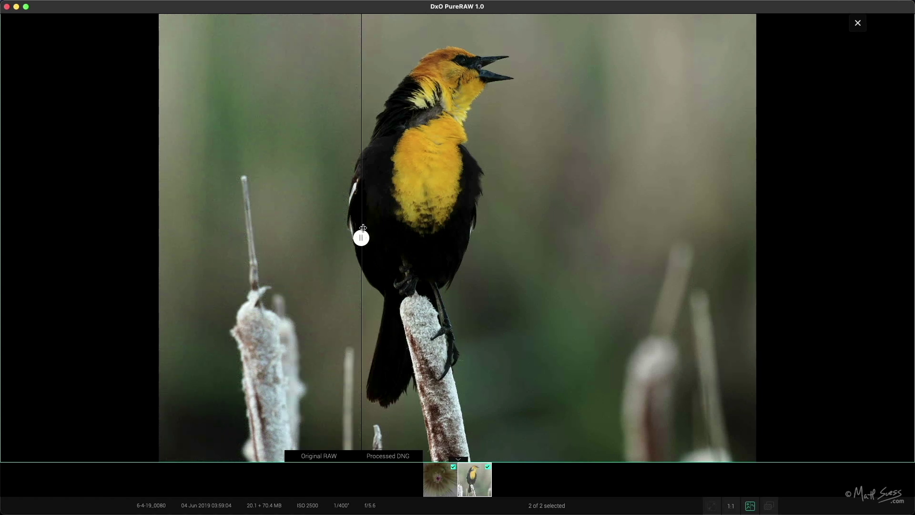
pyautogui.click(859, 24)
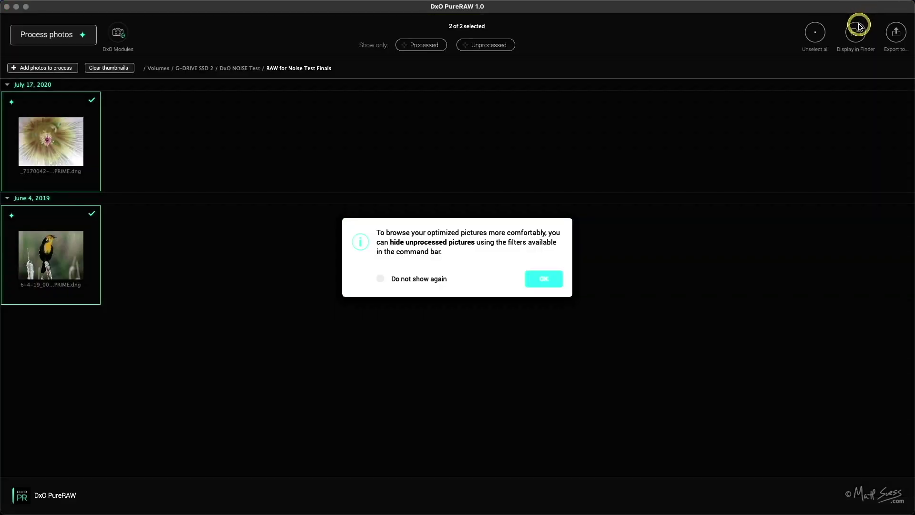
pyautogui.click(551, 275)
# Switch to Finder to look at the processed DNG files in the DxO folder, and return to DxO PureRAW.
pyautogui.press('super+Tab')
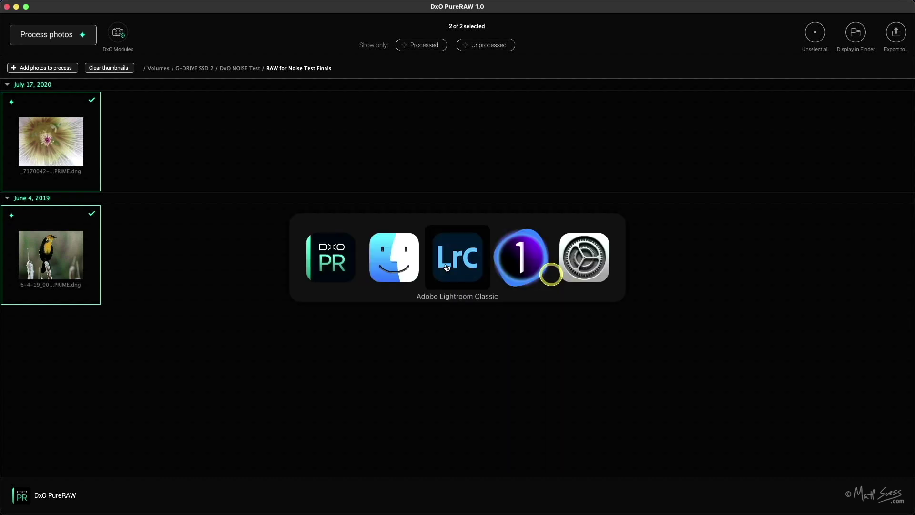
pyautogui.click(406, 267)
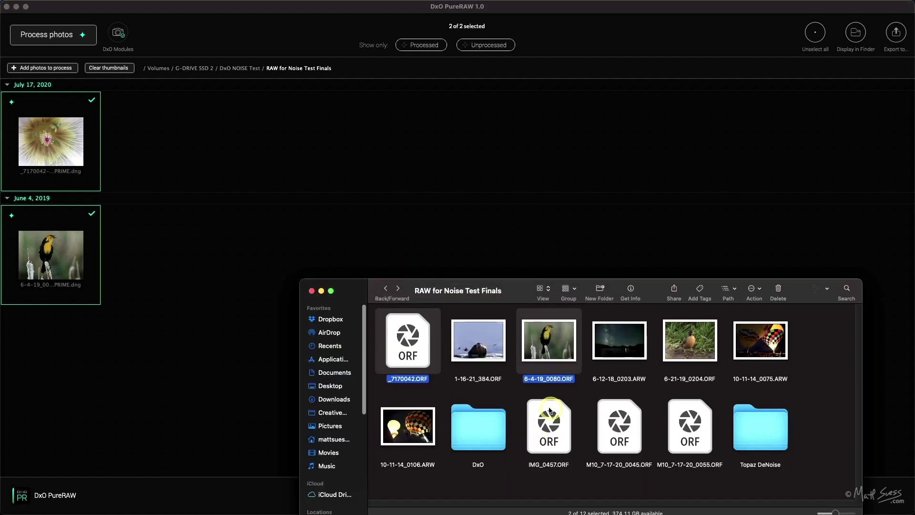
pyautogui.doubleClick(478, 428)
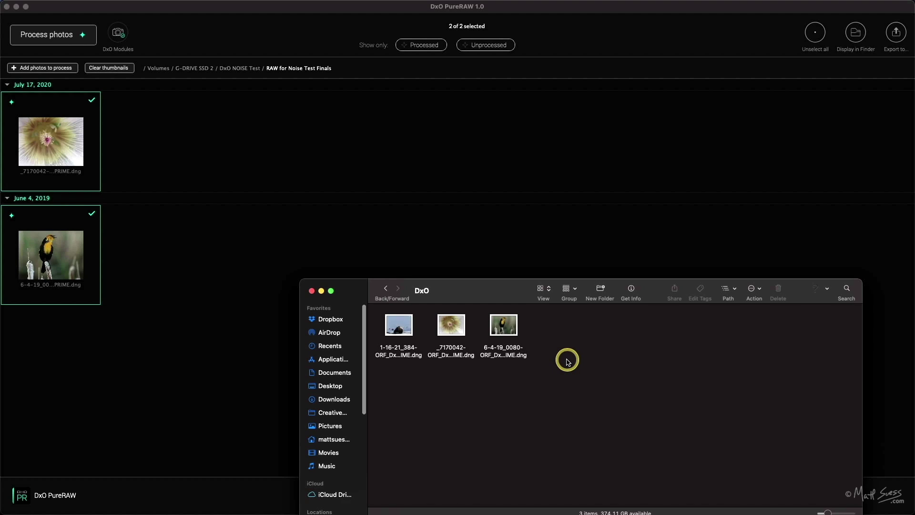
pyautogui.click(793, 132)
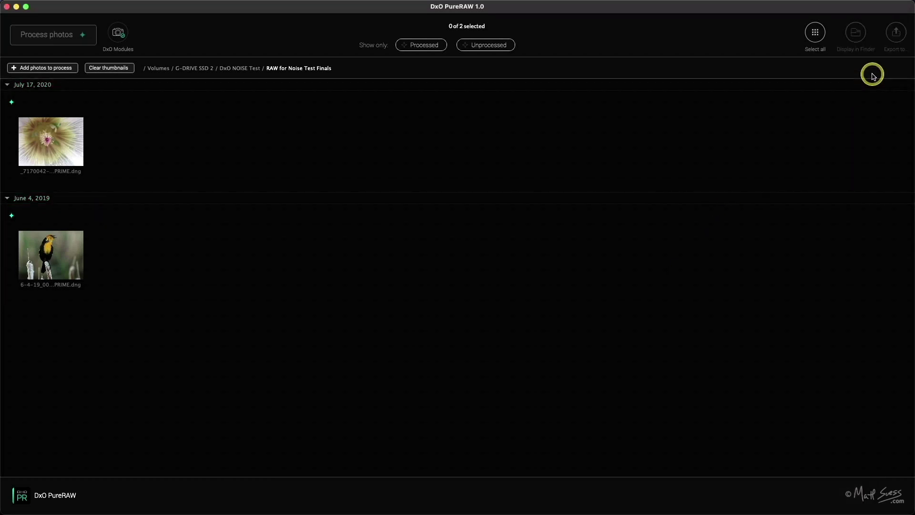
# Select both processed photos and try Capture One 21 as custom export software, leaving the export options without exporting.
pyautogui.click(75, 141)
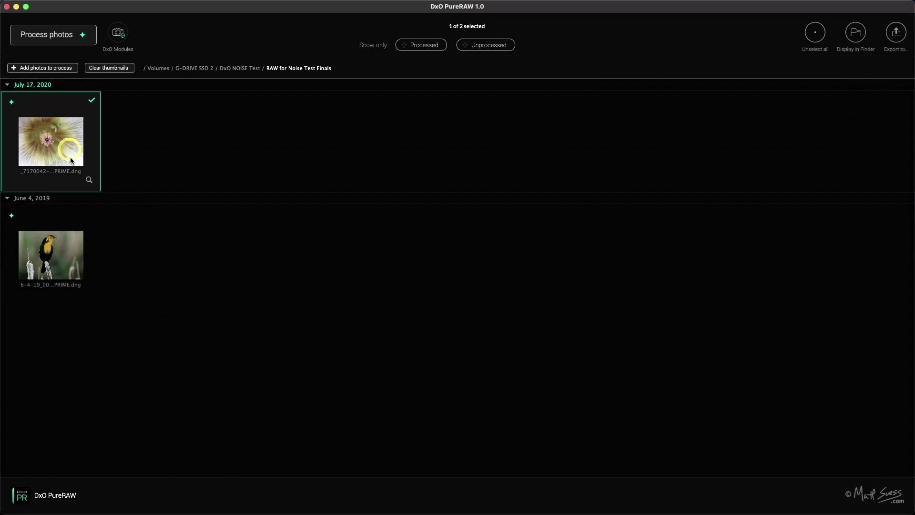
pyautogui.click(71, 267)
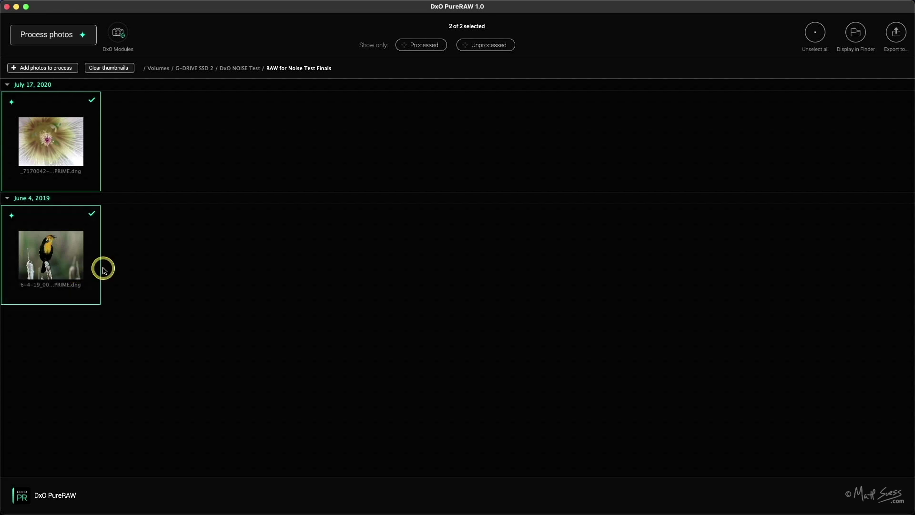
pyautogui.click(895, 33)
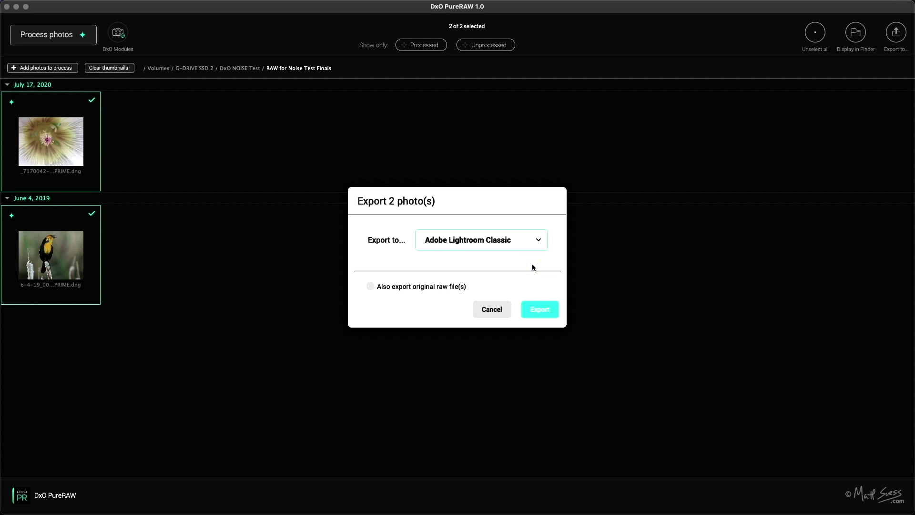
pyautogui.click(524, 245)
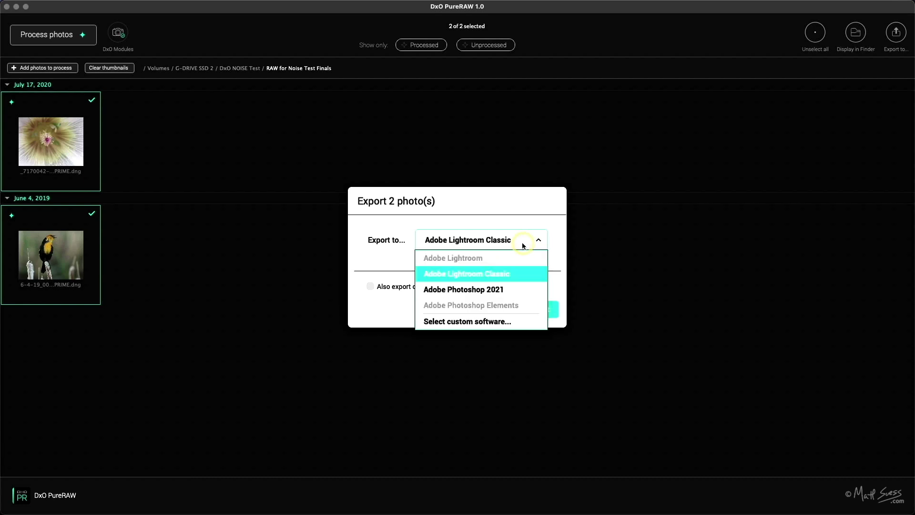
pyautogui.click(511, 325)
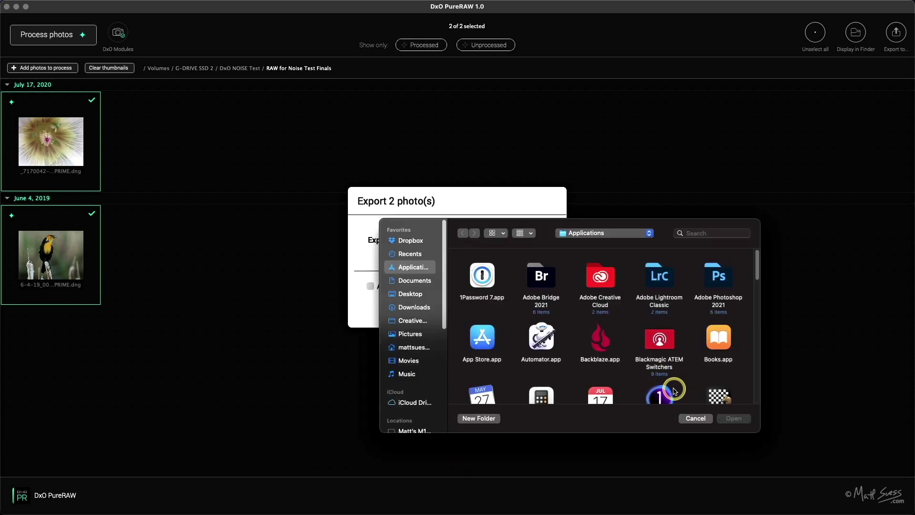
pyautogui.click(734, 418)
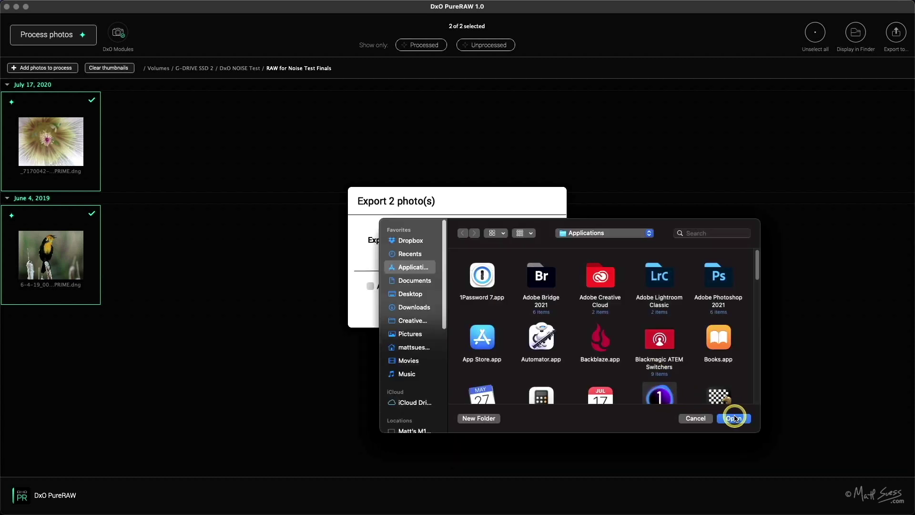
pyautogui.click(621, 368)
pyautogui.click(488, 261)
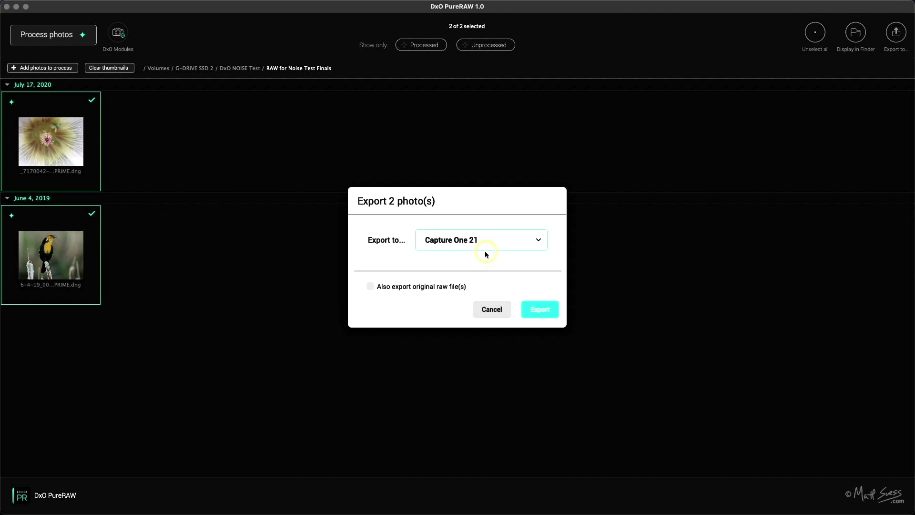
pyautogui.click(495, 239)
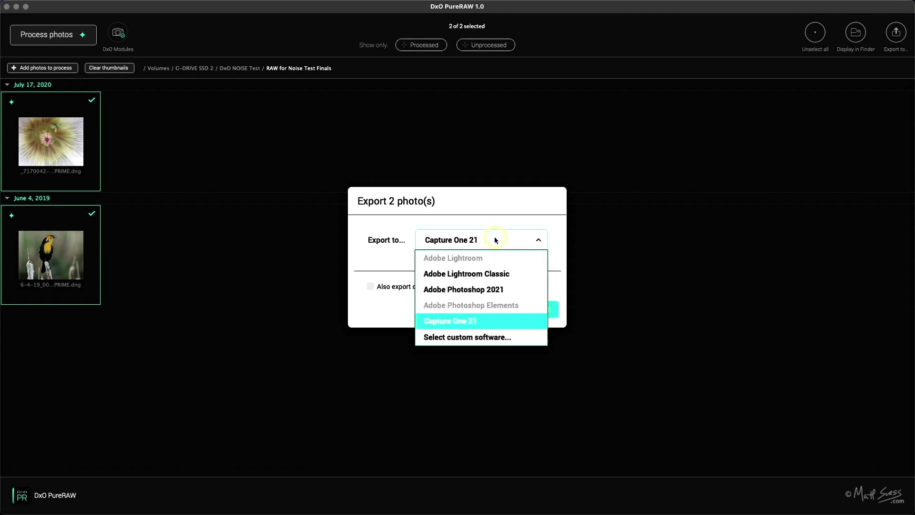
pyautogui.click(500, 208)
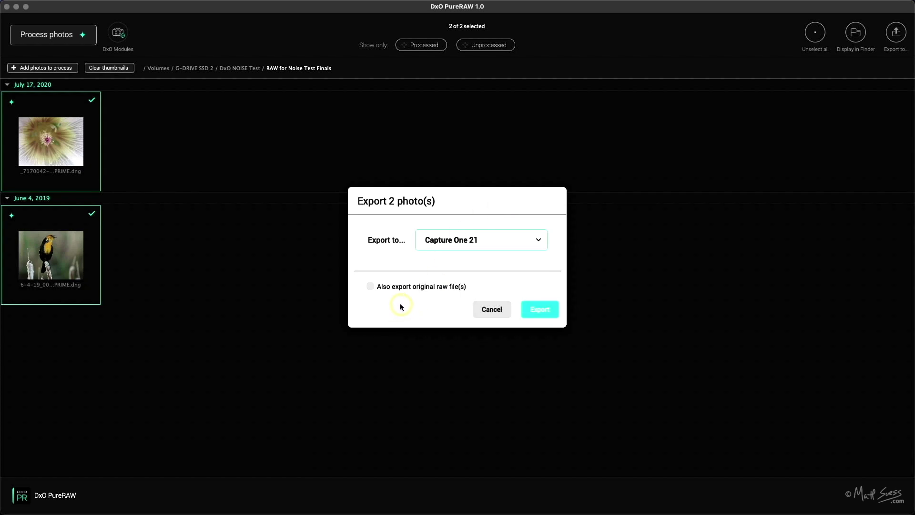
pyautogui.click(372, 288)
pyautogui.click(492, 309)
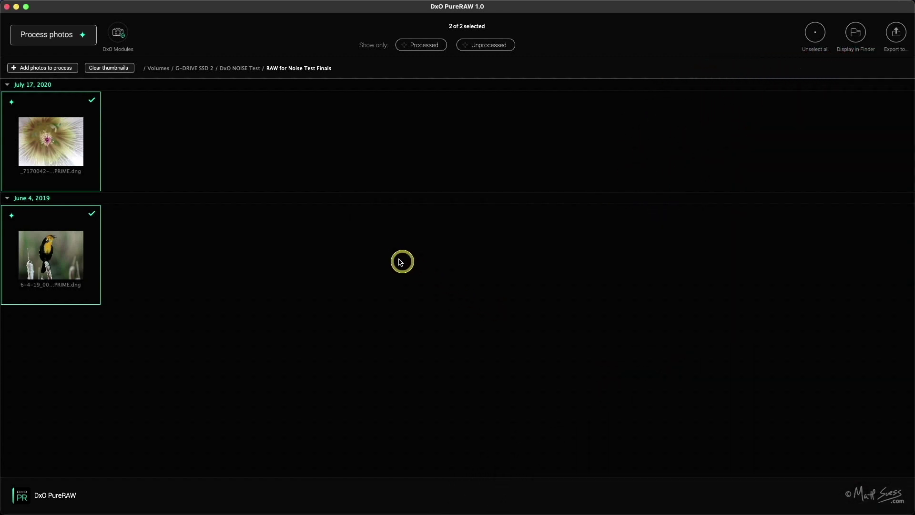
# Switch to Lightroom Classic and send M10_7-17-20_0045.ORF and M10_7-17-20_0055.ORF from its library to DxO PureRAW.
pyautogui.press('super+Tab')
pyautogui.press('super+Tab')
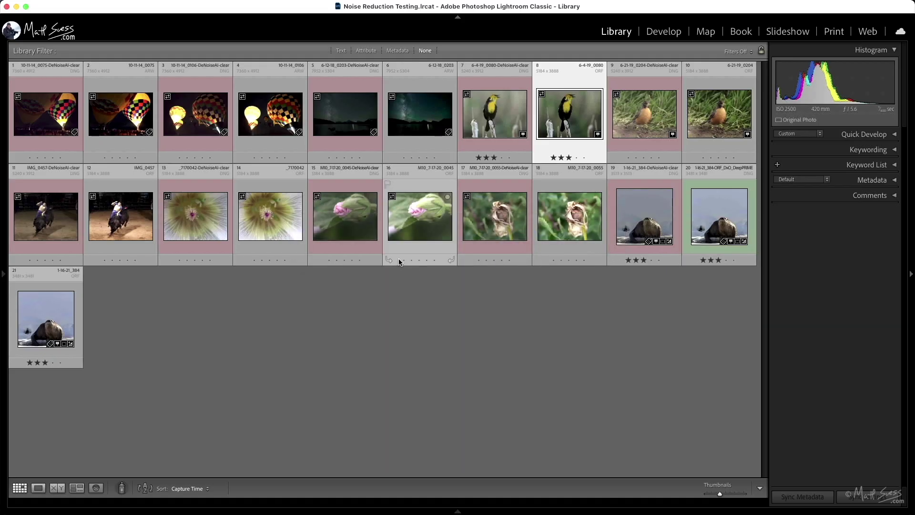
pyautogui.keyDown('super'); pyautogui.click(410, 211); pyautogui.keyUp('super')
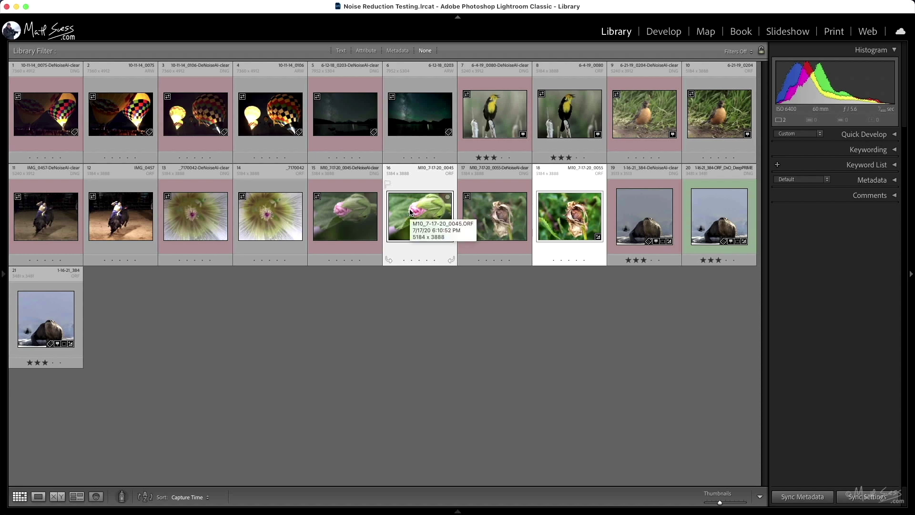
pyautogui.moveTo(410, 212); pyautogui.dragTo(299, 502)
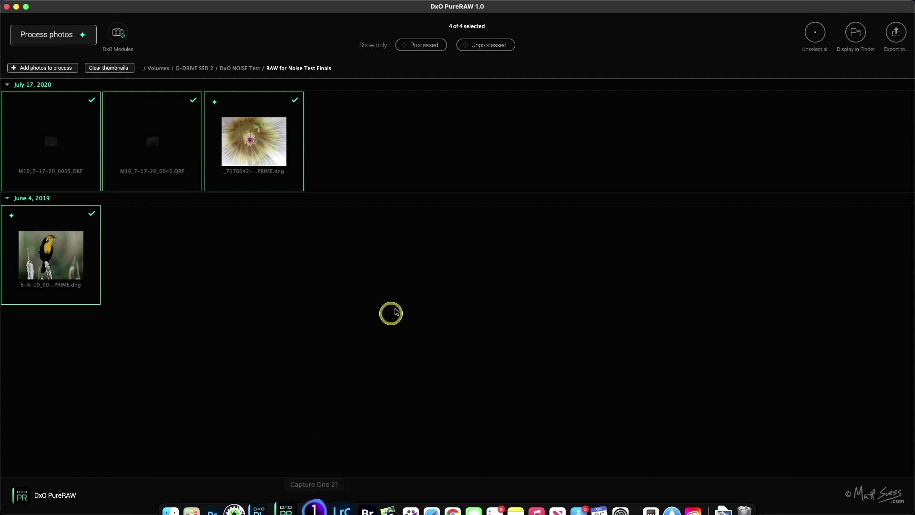
# Deselect the already processed flower and bird photos and process the two M10 photos with DeepPRIME as DNG into the 'DxO' folder.
pyautogui.click(259, 108)
pyautogui.click(54, 254)
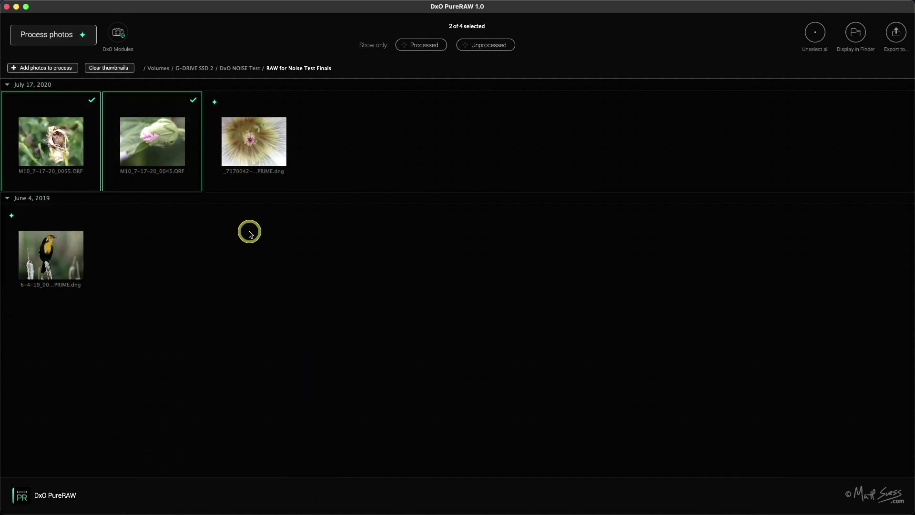
pyautogui.click(47, 36)
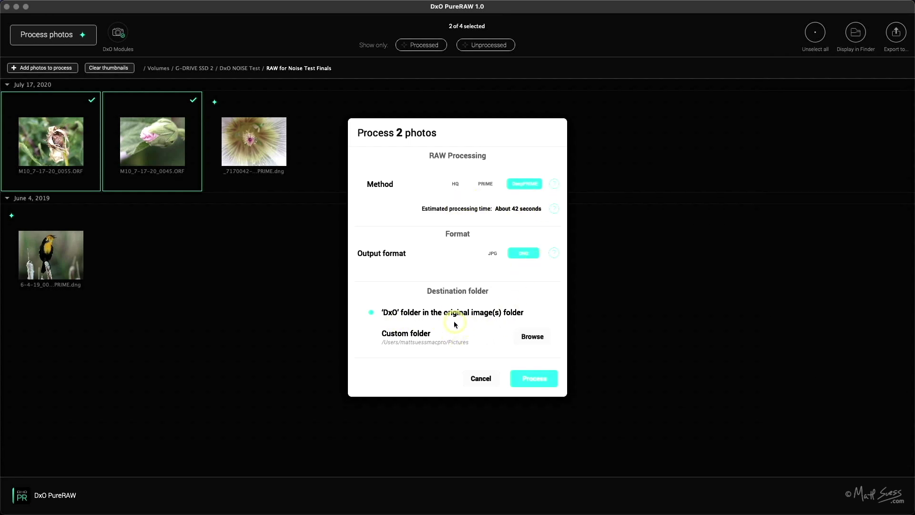
pyautogui.click(532, 375)
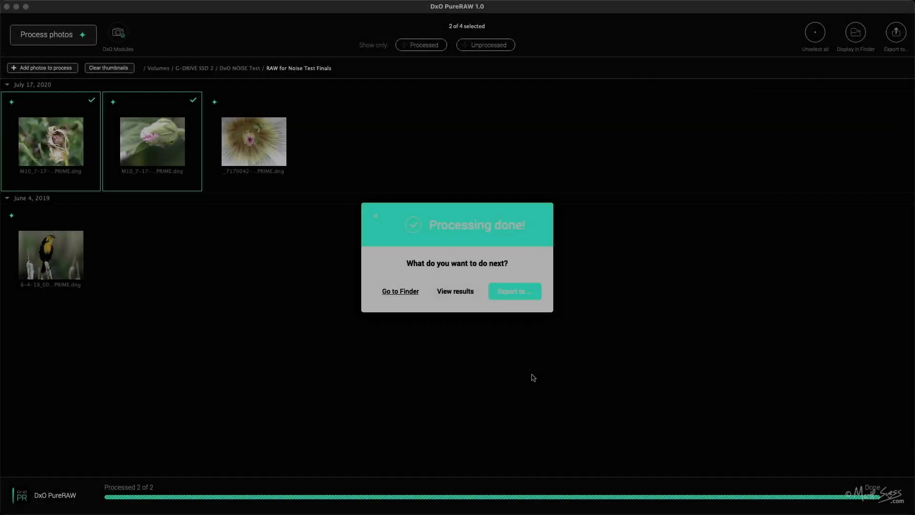
# Export the two processed M10 photos to Adobe Lightroom Classic without the original raw files and import them into the catalog.
pyautogui.click(513, 295)
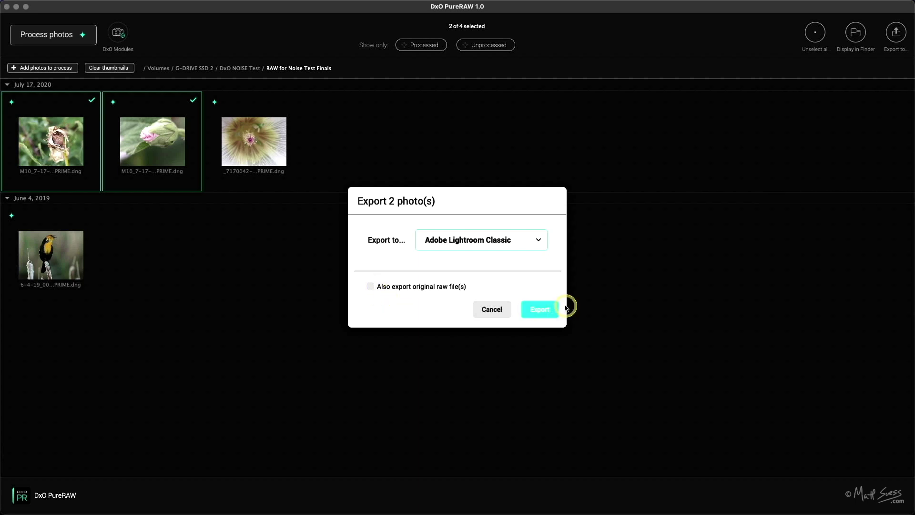
pyautogui.click(547, 313)
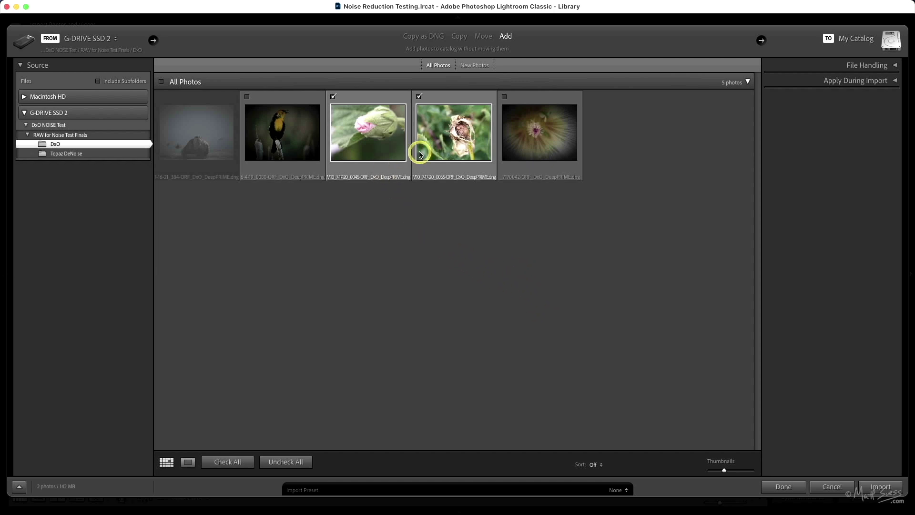
pyautogui.click(880, 485)
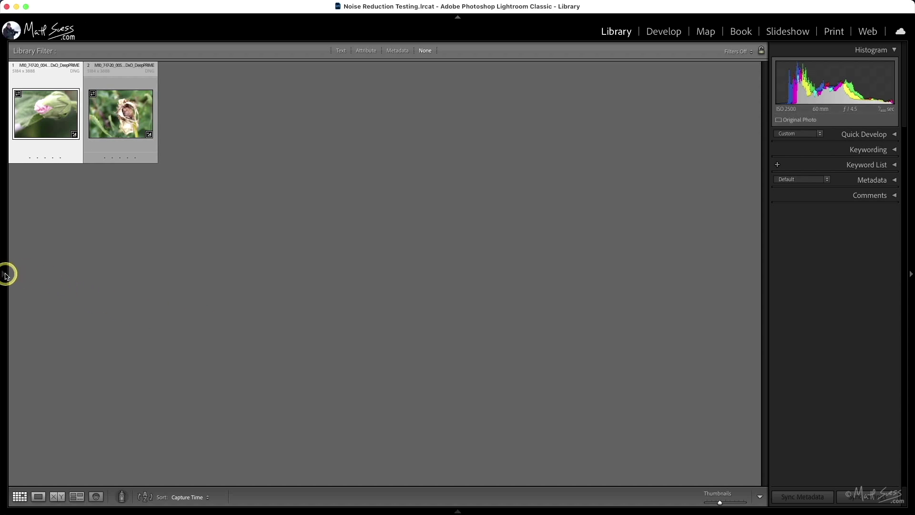
# Show all photographs of the catalog in the library grid and enlarge the thumbnails.
pyautogui.moveTo(5, 276)
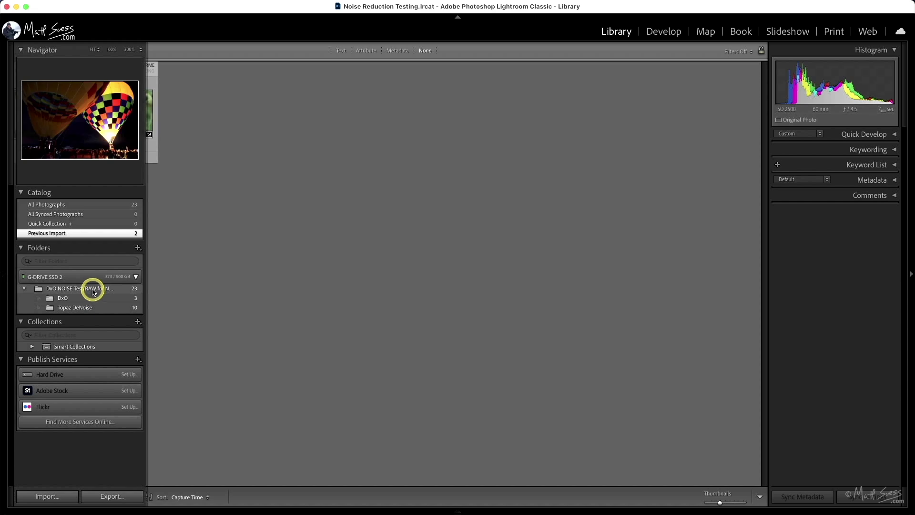
pyautogui.click(101, 204)
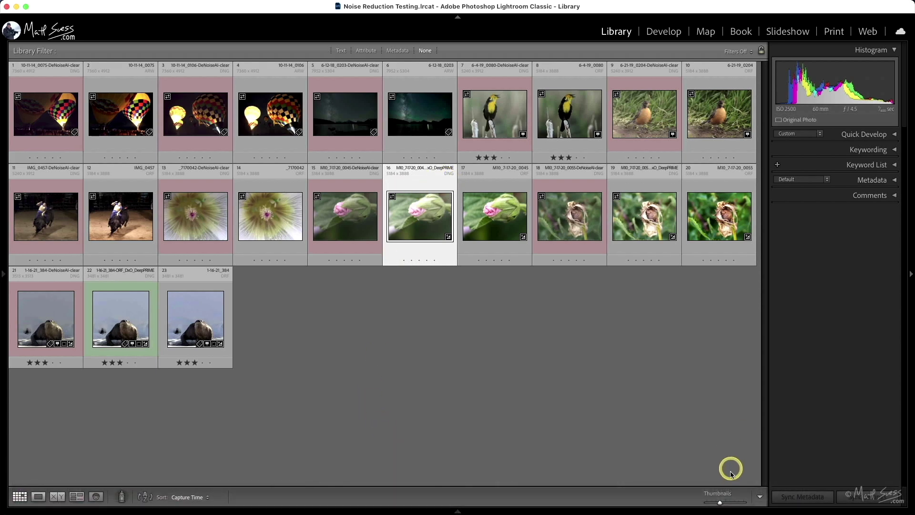
pyautogui.click(732, 501)
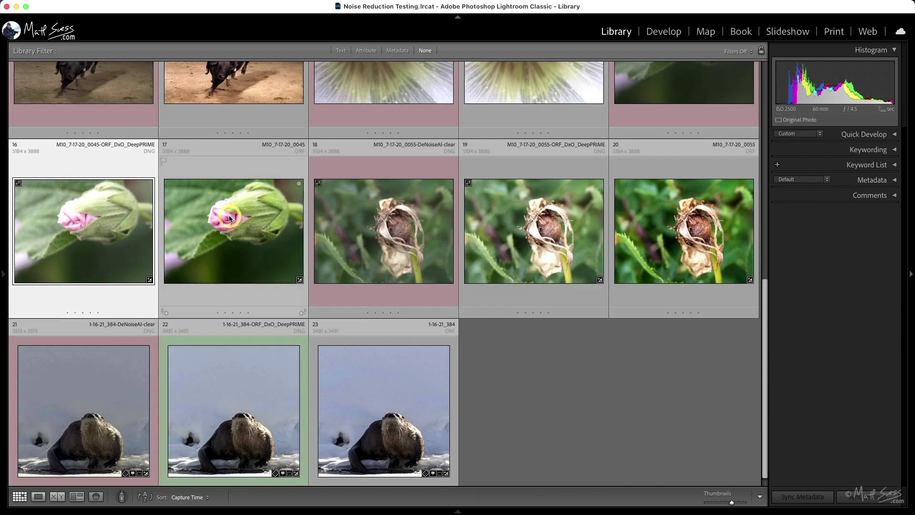
# Apply the develop settings of M10_7-17-20_0045.ORF to its DeepPRIME DNG with Paste Settings from Previous.
pyautogui.click(243, 221)
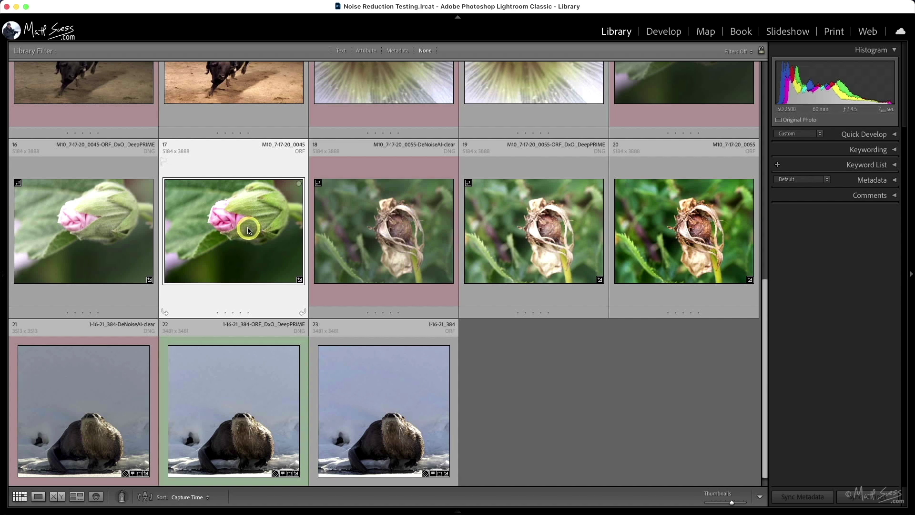
pyautogui.click(122, 211)
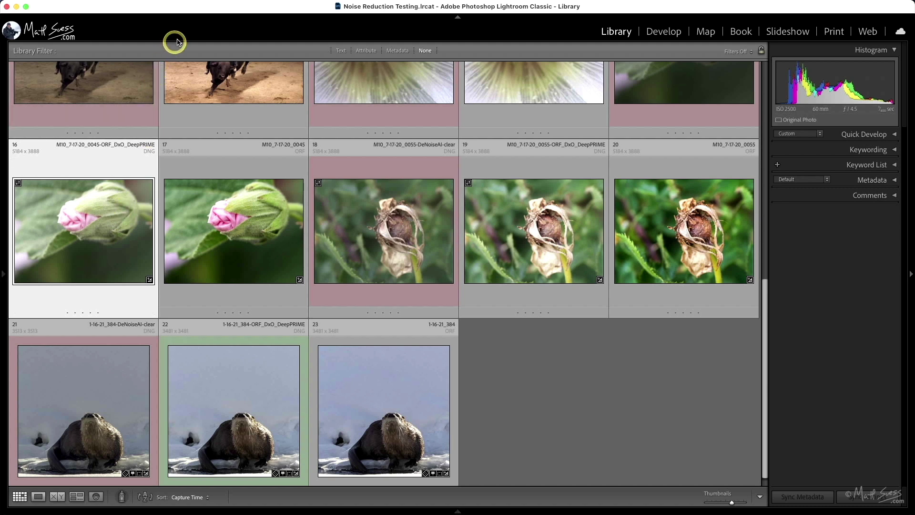
pyautogui.click(180, 7)
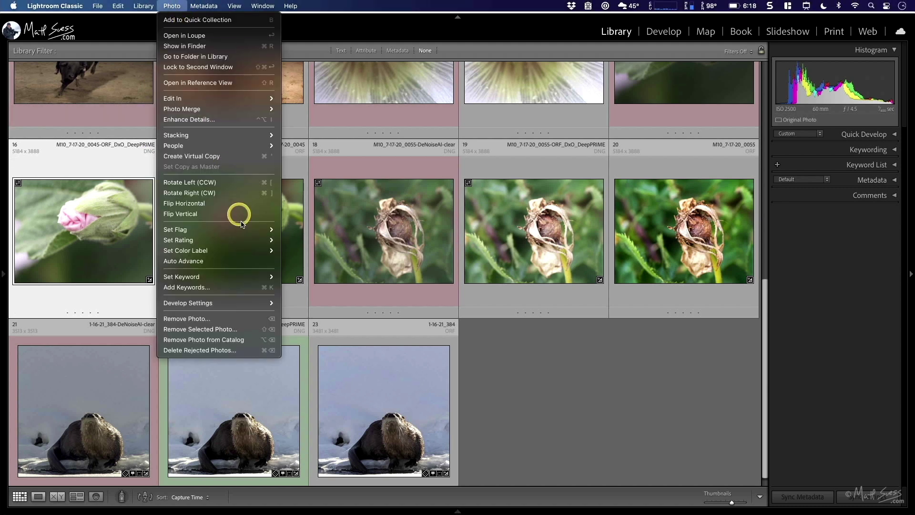
pyautogui.moveTo(236, 303)
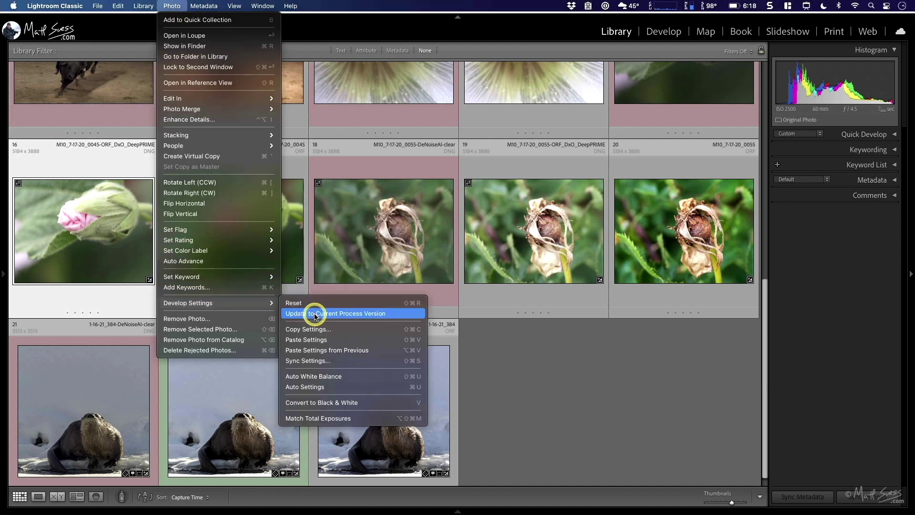
pyautogui.click(315, 350)
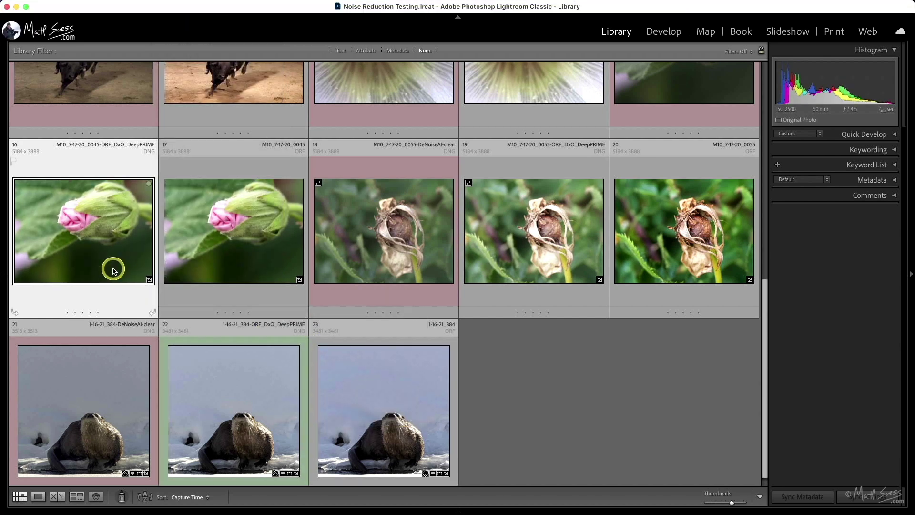
# Copy the develop settings of M10_7-17-20_0055.ORF, adjusting the Lens Corrections selection, and paste them onto its DeepPRIME DNG.
pyautogui.click(693, 210)
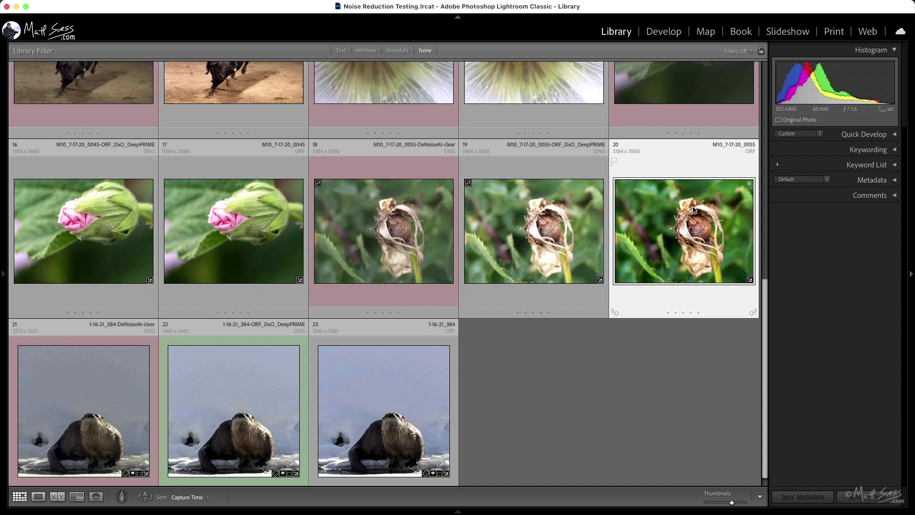
pyautogui.press('super+shift+c')
pyautogui.click(470, 115)
pyautogui.click(465, 105)
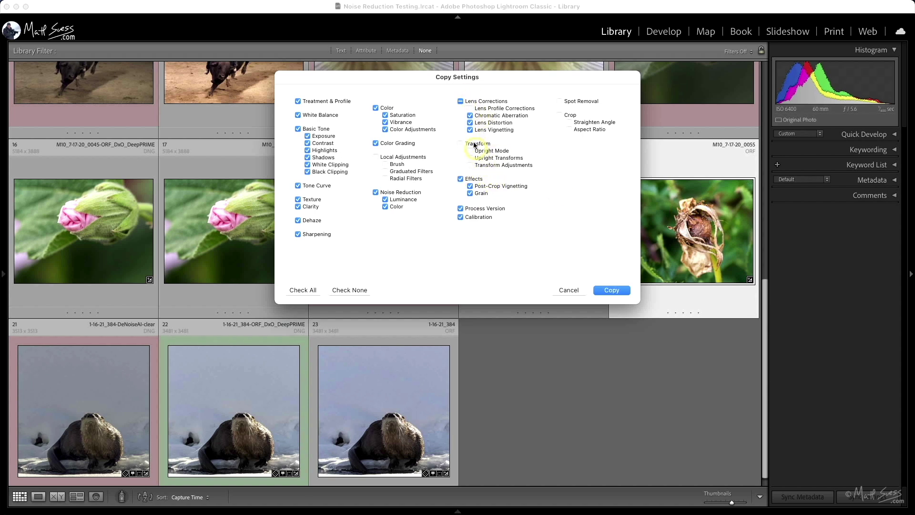
pyautogui.click(461, 102)
pyautogui.click(460, 102)
pyautogui.click(460, 102)
pyautogui.click(603, 294)
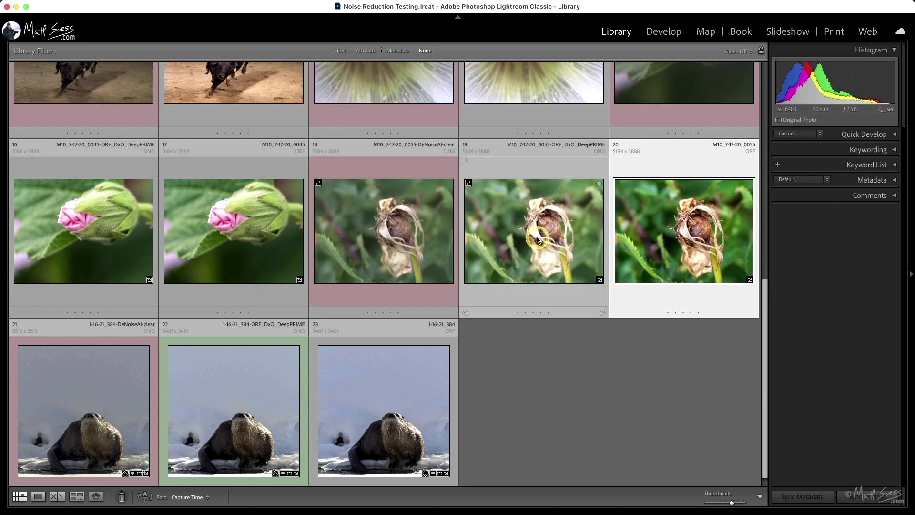
pyautogui.click(538, 240)
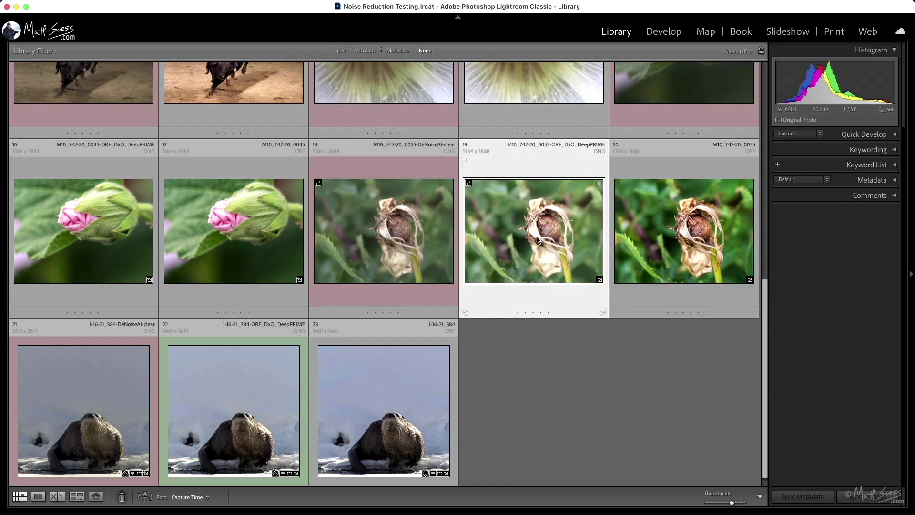
pyautogui.press('super+shift+r')
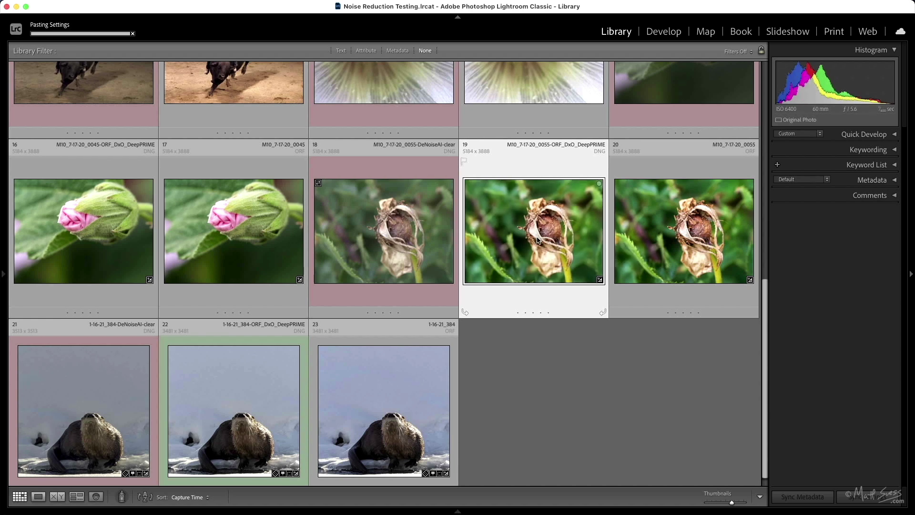
# Show the filmstrip and open M10_7-17-20_0045.ORF in Develop's Reference View with its DeepPRIME DNG as the reference photo.
pyautogui.click(544, 382)
pyautogui.press('F6')
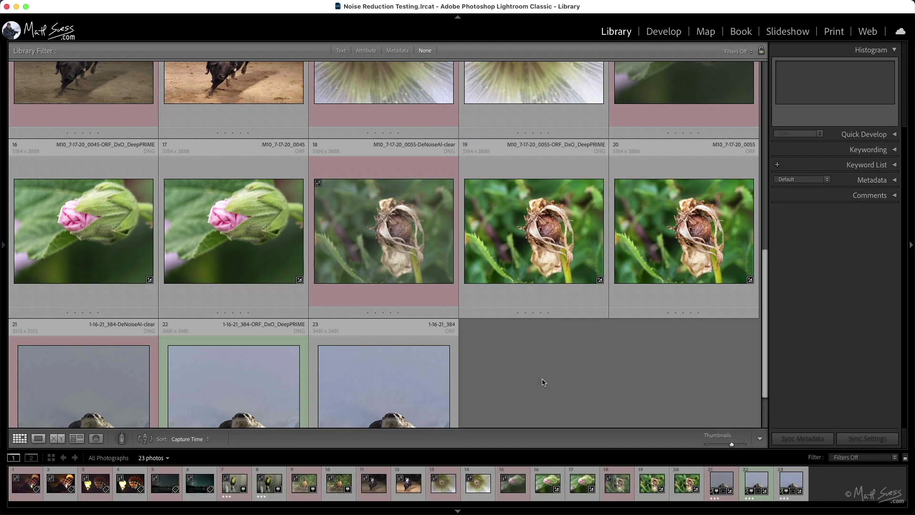
pyautogui.click(260, 217)
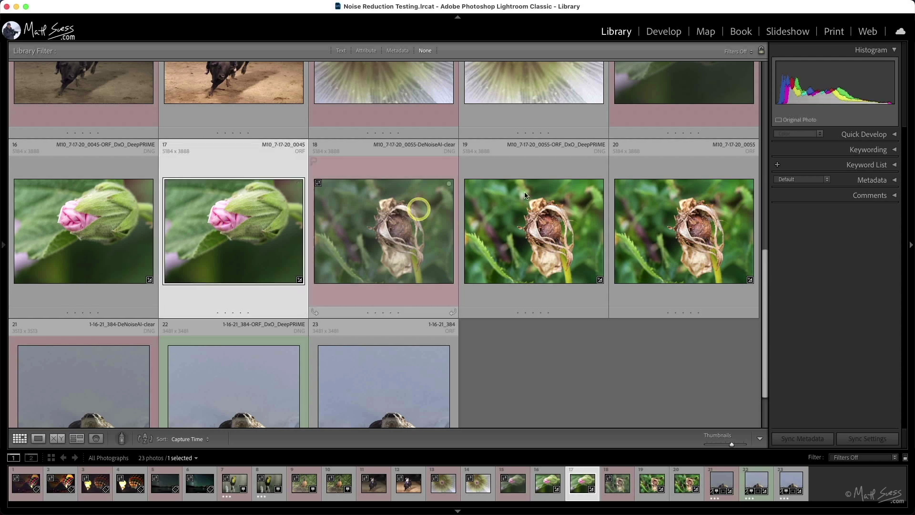
pyautogui.click(664, 31)
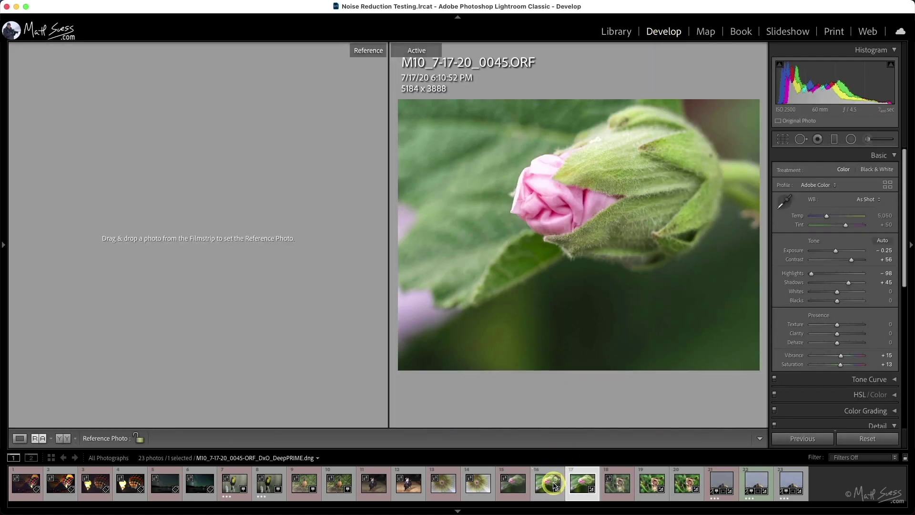
pyautogui.moveTo(550, 485); pyautogui.dragTo(157, 205)
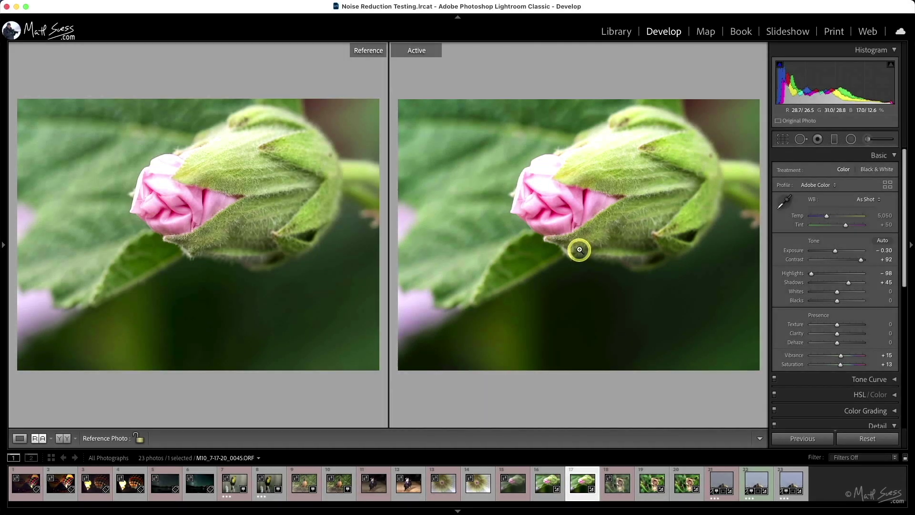
# Compare noise and fine detail between the reference and active photos at the flower bud's hairy edge and at the leaf tip.
pyautogui.click(578, 248)
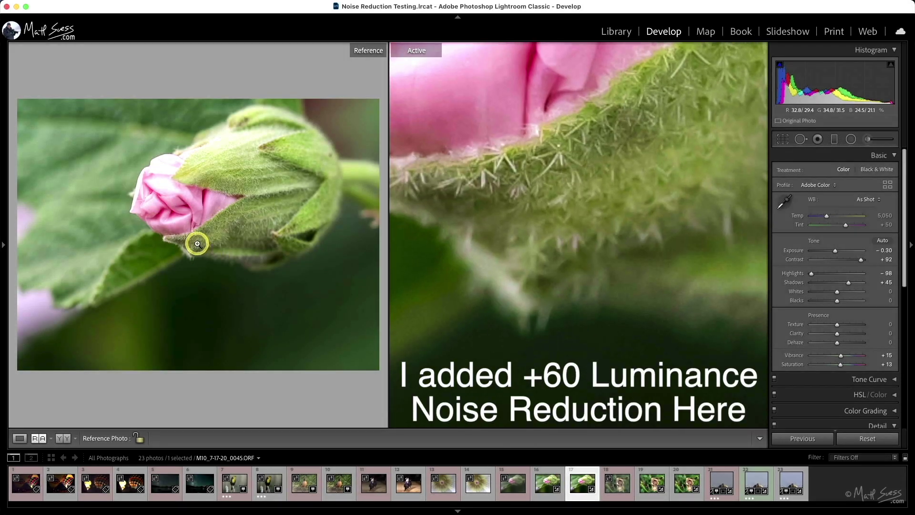
pyautogui.click(197, 244)
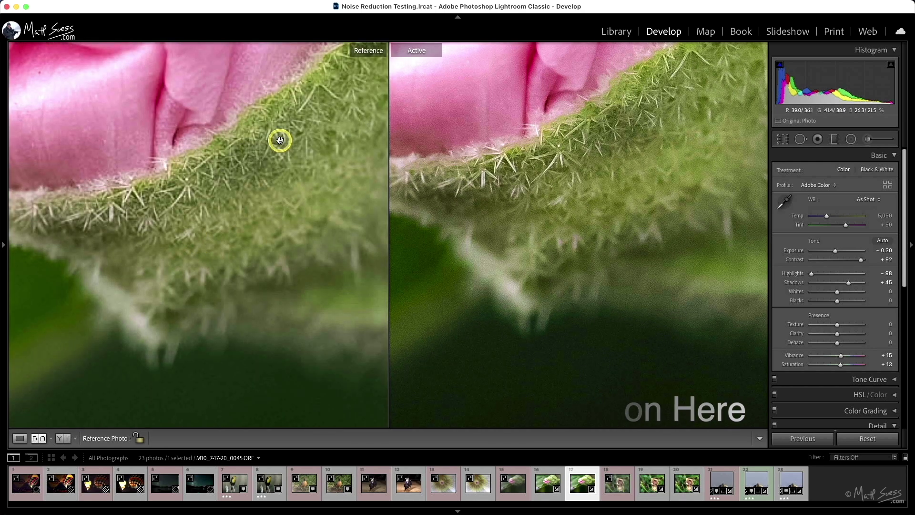
pyautogui.moveTo(619, 160); pyautogui.dragTo(498, 291)
pyautogui.moveTo(302, 159); pyautogui.dragTo(263, 197)
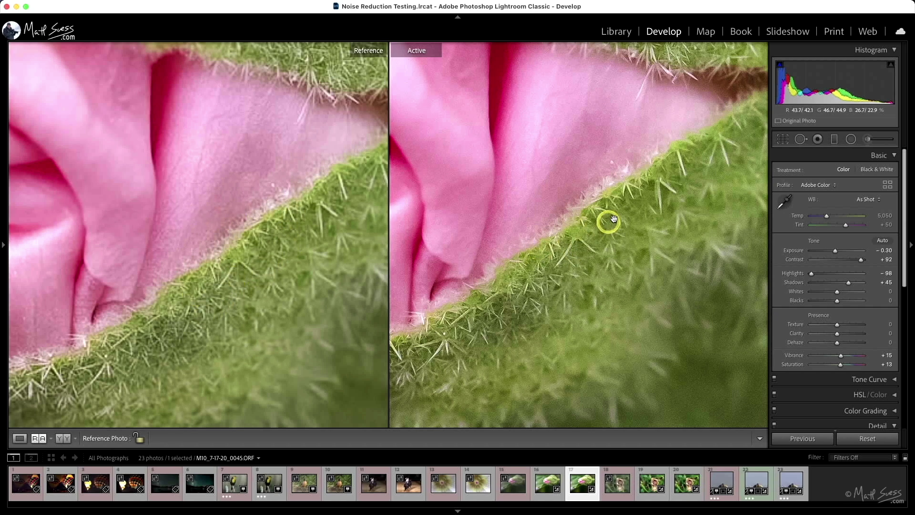
pyautogui.click(579, 254)
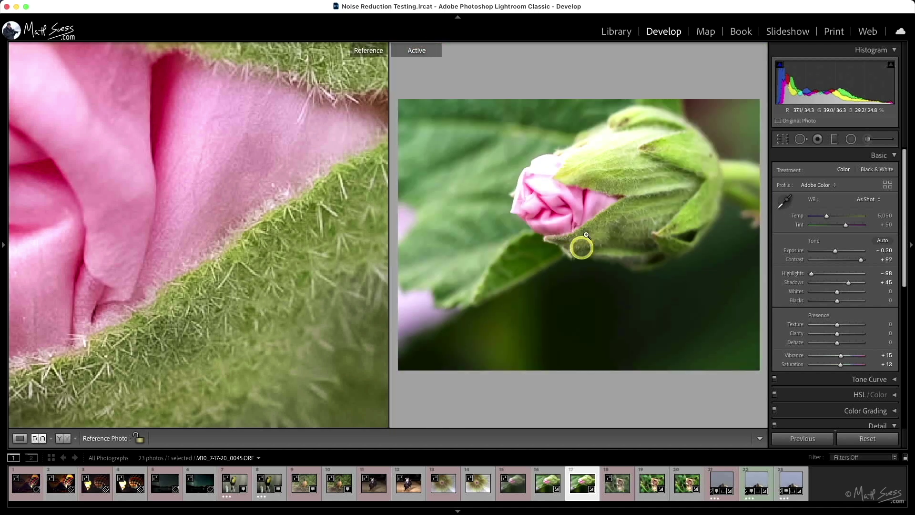
pyautogui.click(470, 302)
pyautogui.click(229, 301)
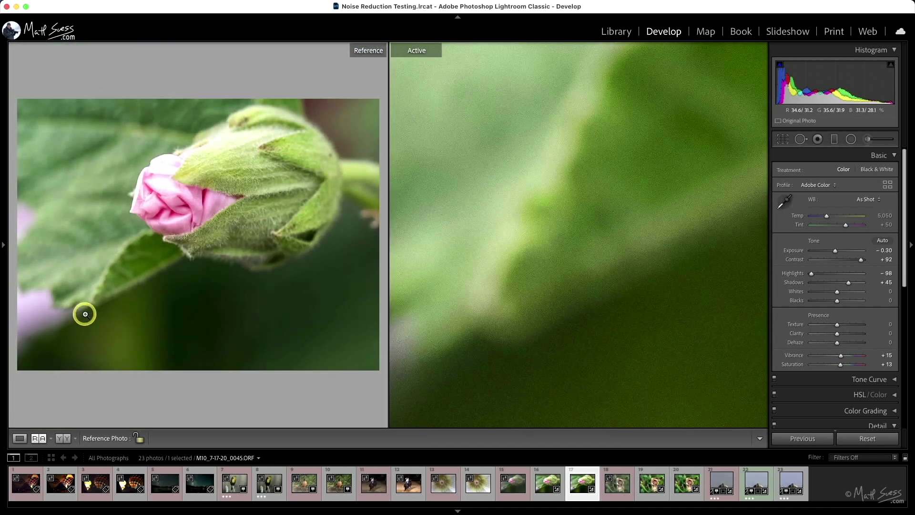
pyautogui.click(85, 314)
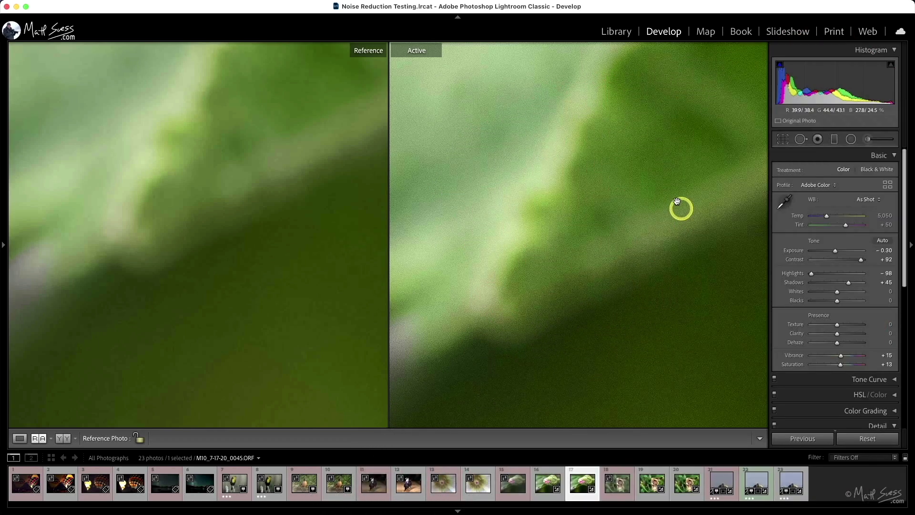
# Send IMG_0457.ORF from the Lightroom library to DxO PureRAW, and download and save its M.ZUIKO DIGITAL ED 75mm F1.8 optics module.
pyautogui.click(617, 33)
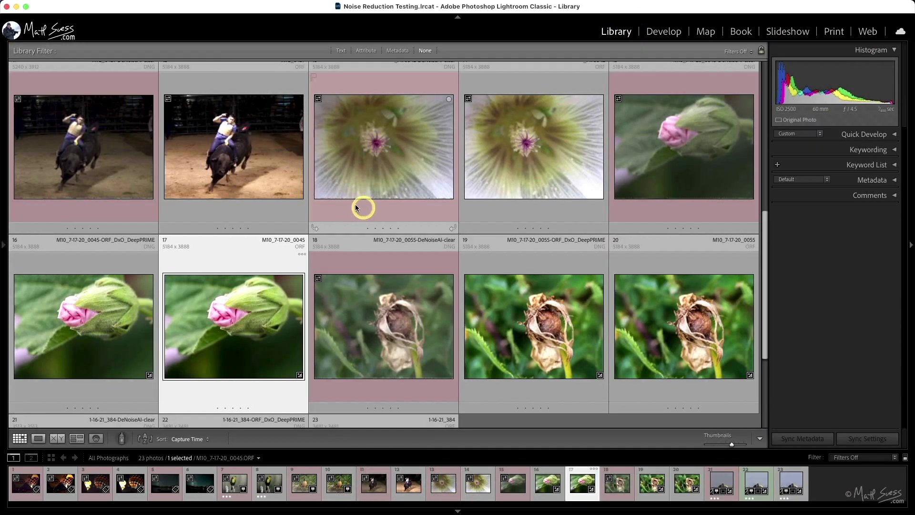
pyautogui.click(247, 124)
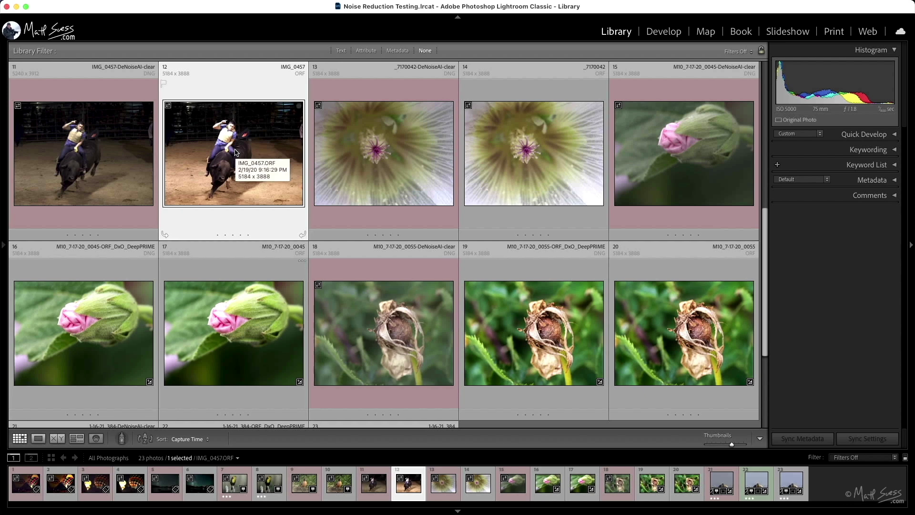
pyautogui.moveTo(236, 152); pyautogui.dragTo(295, 501)
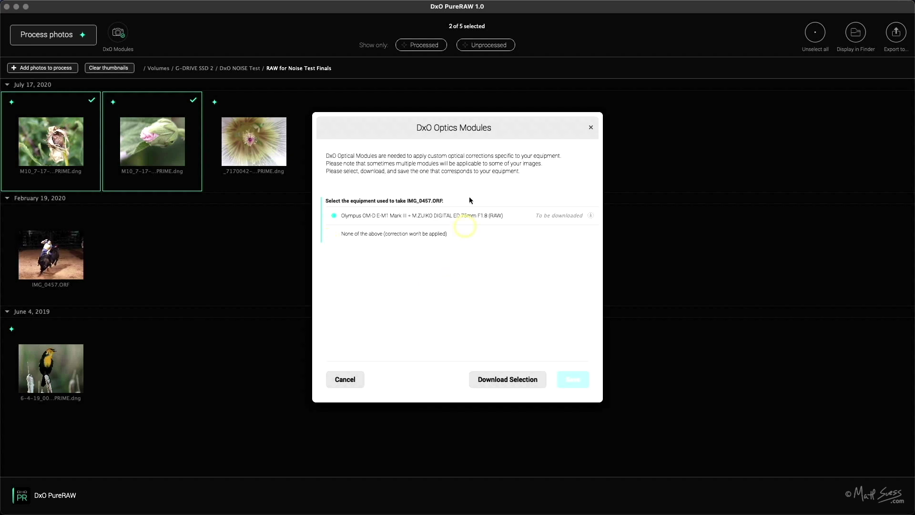
pyautogui.click(503, 381)
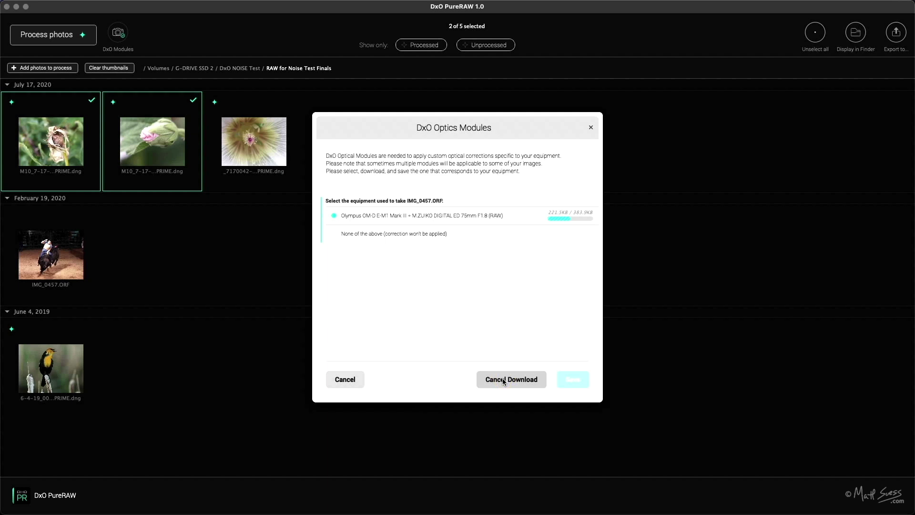
pyautogui.click(572, 380)
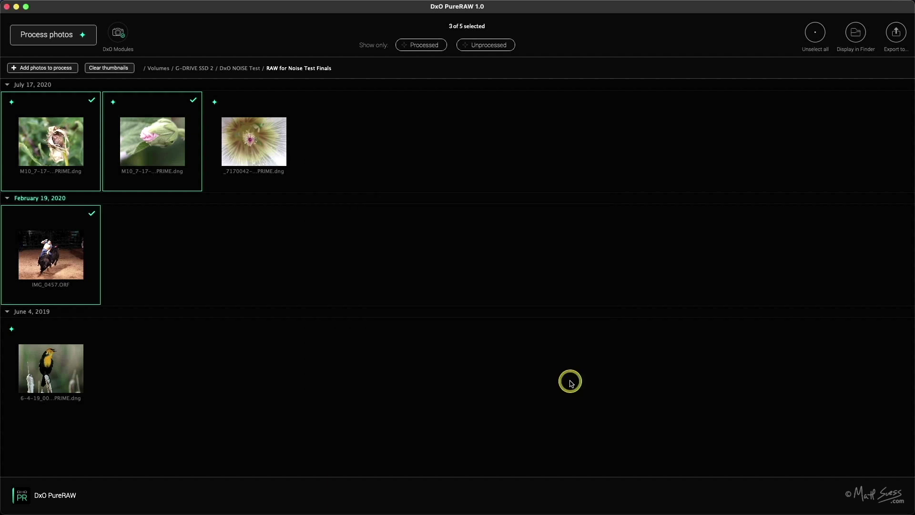
# Deselect the two processed M10 photos and process IMG_0457.ORF with DeepPRIME as DNG into the 'DxO' folder.
pyautogui.click(166, 143)
pyautogui.click(50, 143)
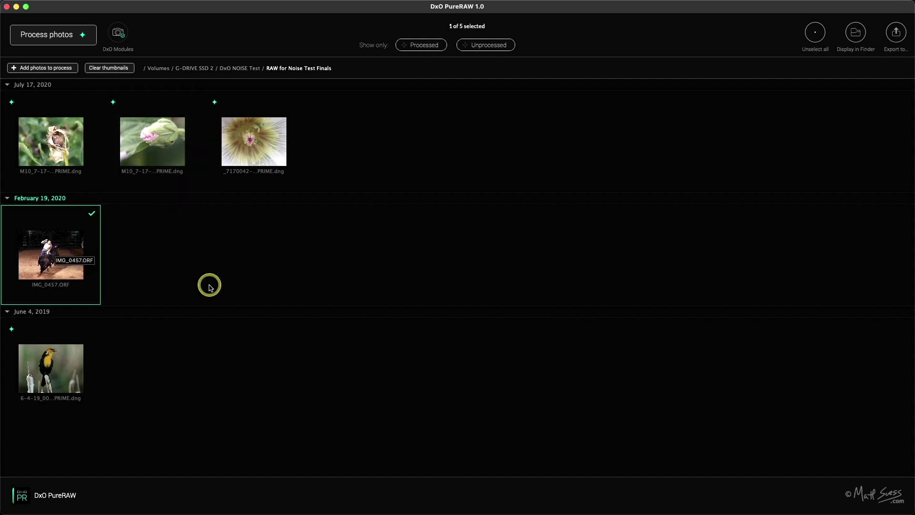
pyautogui.click(63, 34)
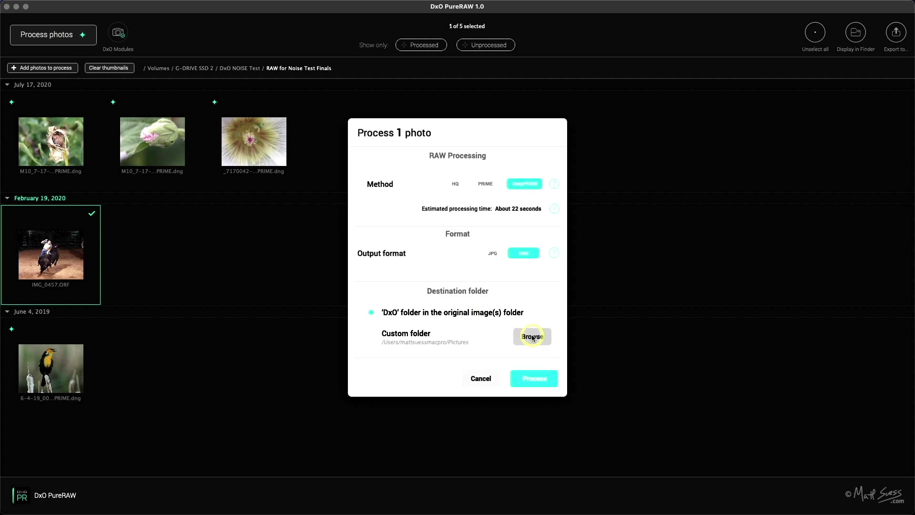
pyautogui.click(537, 384)
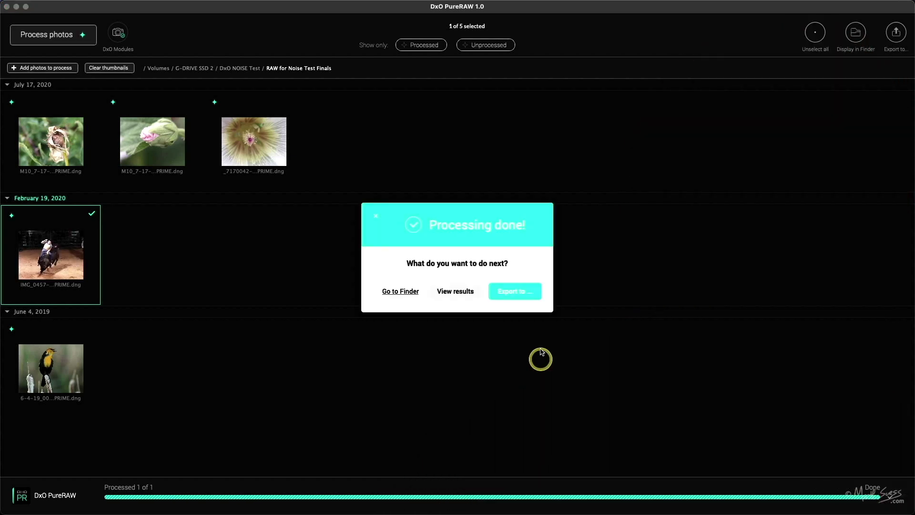
# Export the processed IMG_0457 DNG without its original raw file to Adobe Lightroom Classic and import it into the catalog.
pyautogui.click(520, 297)
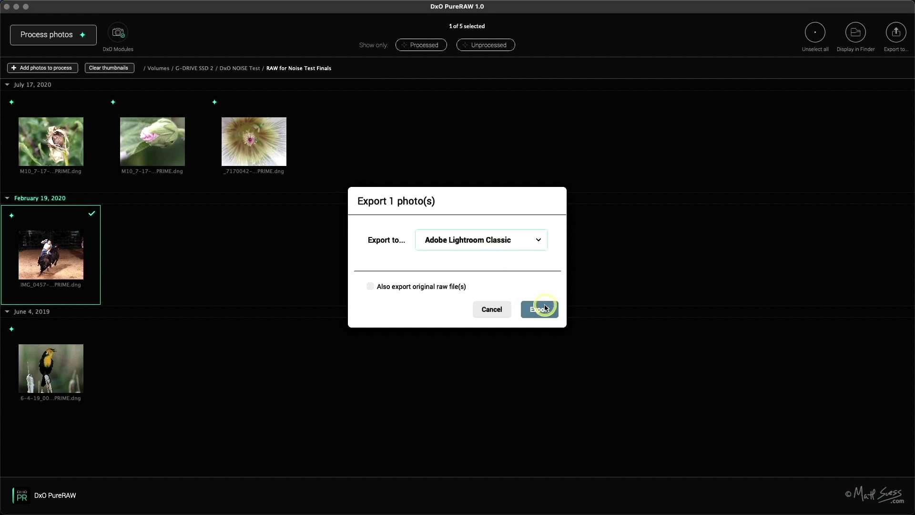
pyautogui.click(539, 309)
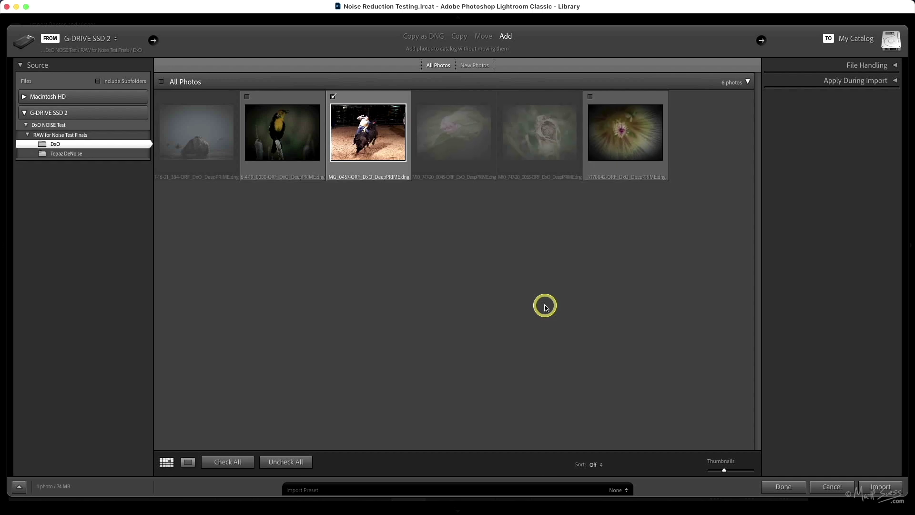
pyautogui.click(888, 486)
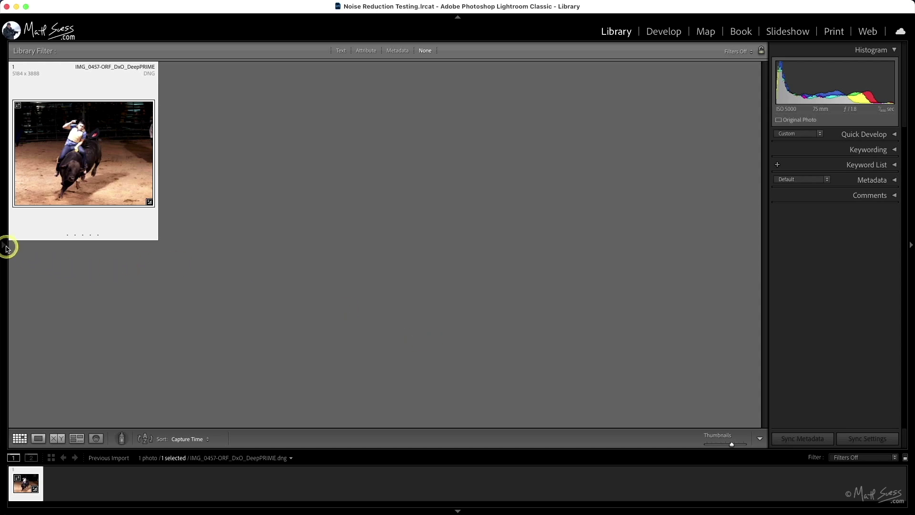
# Open IMG_0457.ORF from All Photographs in Develop's Reference View with its DeepPRIME DNG as the reference photo.
pyautogui.moveTo(4, 246)
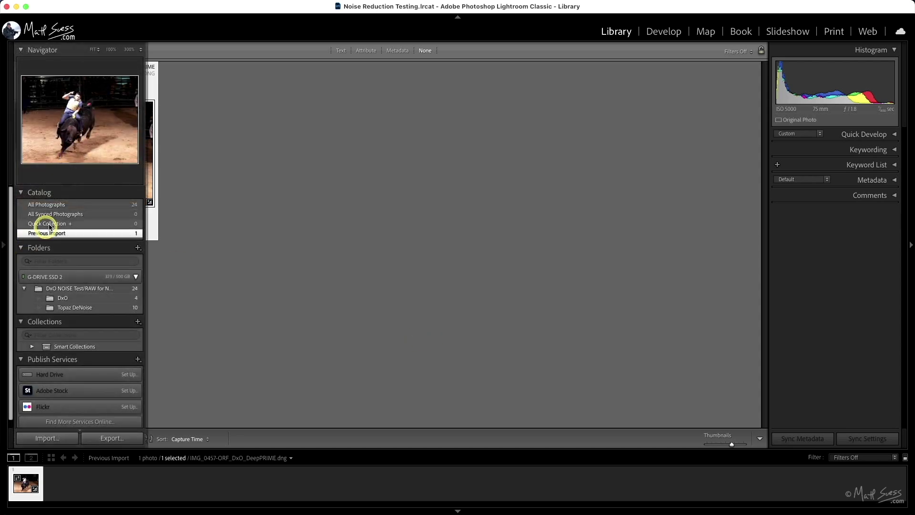
pyautogui.click(73, 205)
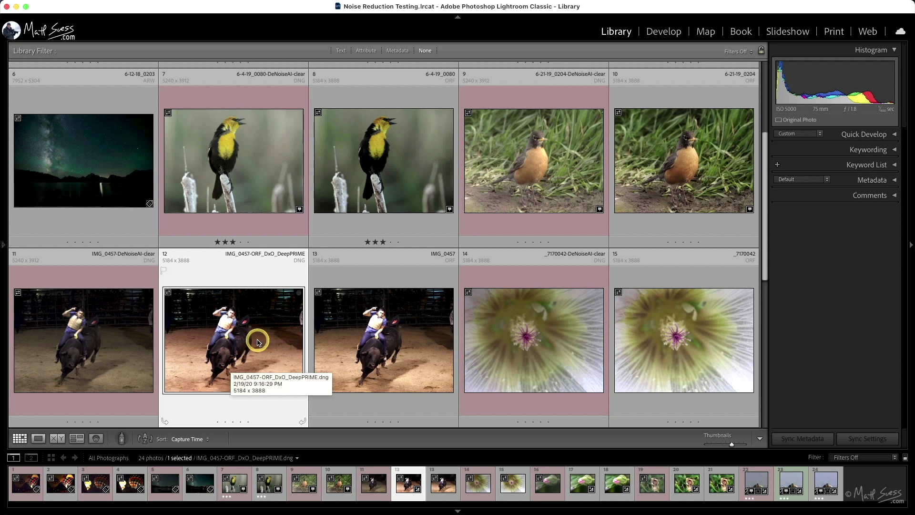
pyautogui.click(358, 335)
pyautogui.click(663, 31)
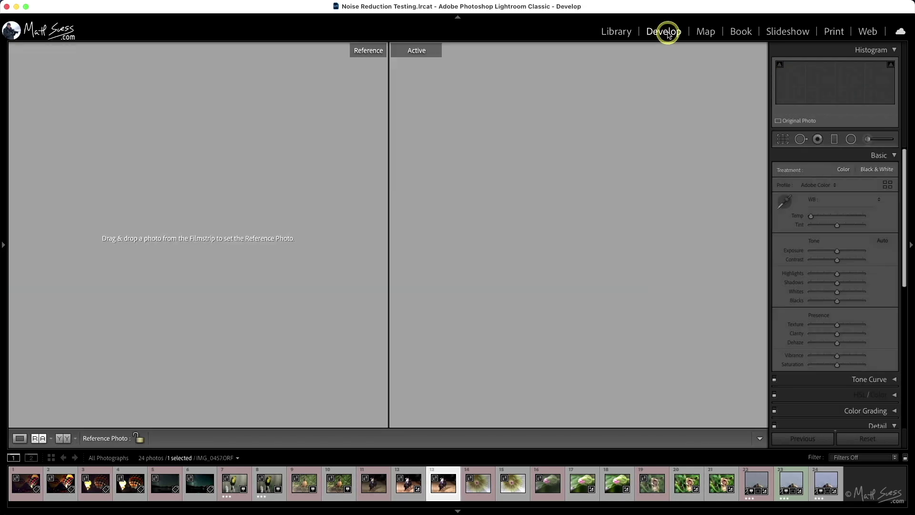
pyautogui.moveTo(672, 159); pyautogui.dragTo(465, 367)
pyautogui.moveTo(625, 206); pyautogui.dragTo(449, 430)
pyautogui.moveTo(599, 119); pyautogui.dragTo(548, 470)
pyautogui.moveTo(614, 246); pyautogui.dragTo(597, 350)
pyautogui.moveTo(418, 486); pyautogui.dragTo(192, 243)
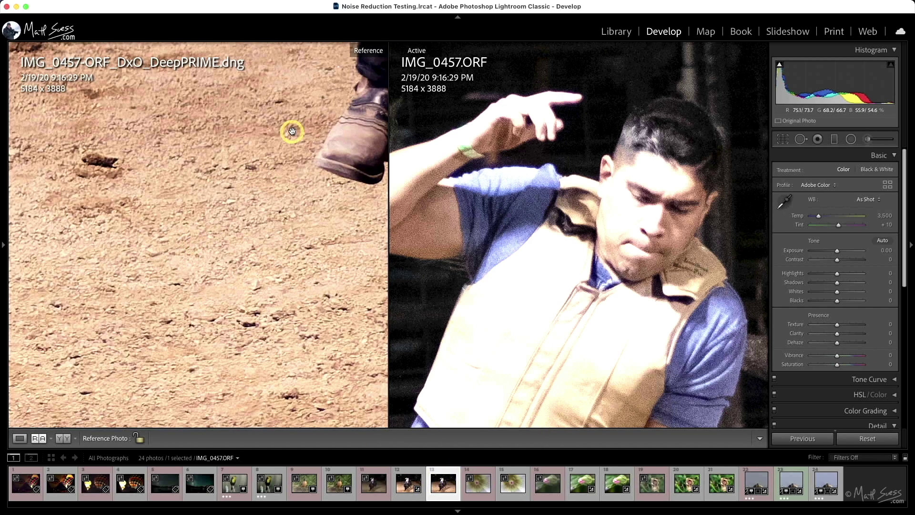
# Compare noise and detail on the rider's face, vest and shirt between the DeepPRIME reference and the original.
pyautogui.moveTo(293, 131); pyautogui.dragTo(210, 405)
pyautogui.click(224, 376)
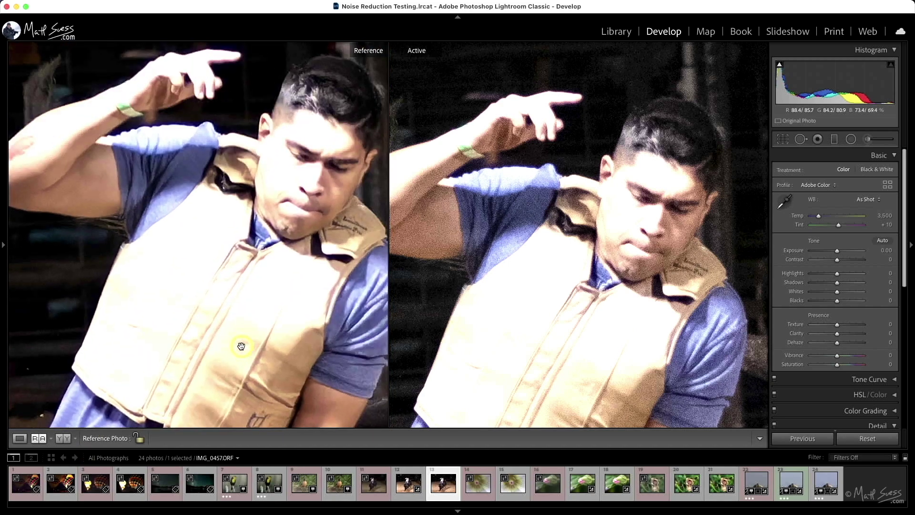
pyautogui.click(199, 261)
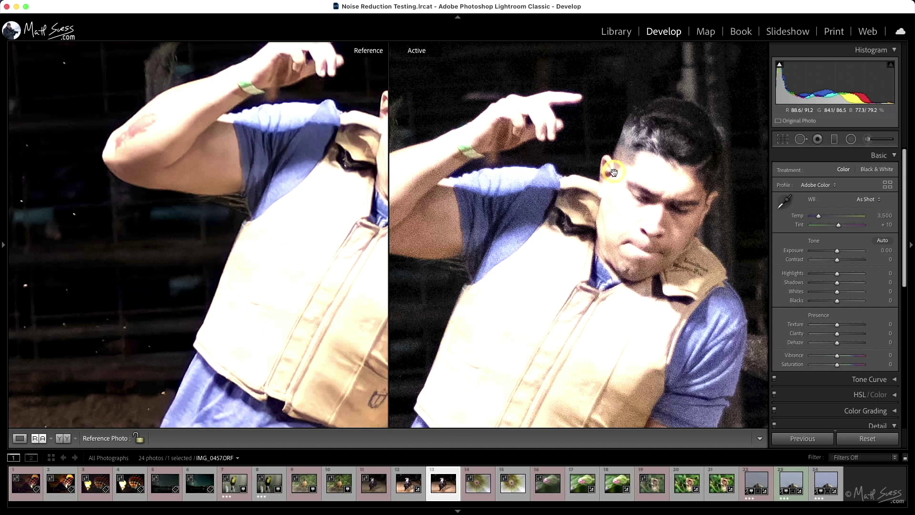
pyautogui.click(247, 199)
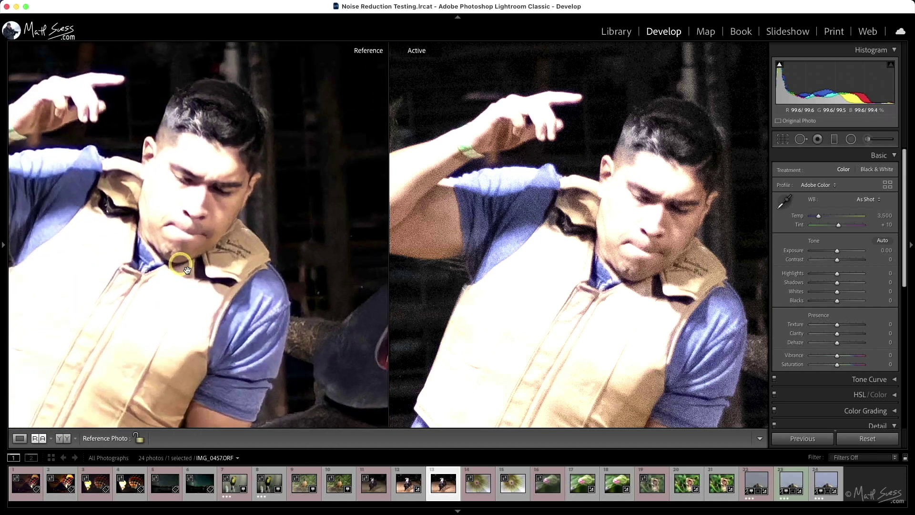
pyautogui.moveTo(244, 314); pyautogui.dragTo(134, 220)
pyautogui.moveTo(712, 261); pyautogui.dragTo(565, 231)
# Set the Shadows of IMG_0457.ORF to +87 and inspect the noise in the dark background behind the rider.
pyautogui.click(565, 230)
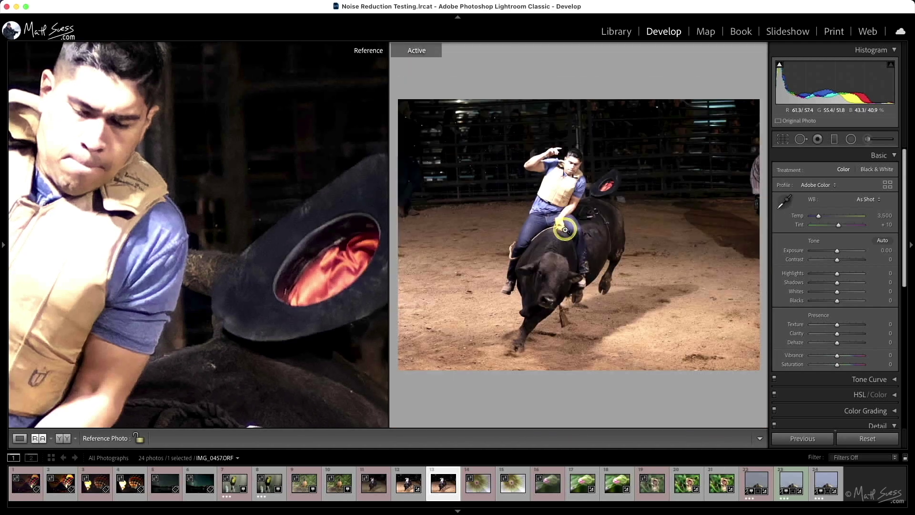
pyautogui.click(856, 284)
pyautogui.moveTo(856, 285); pyautogui.dragTo(860, 285)
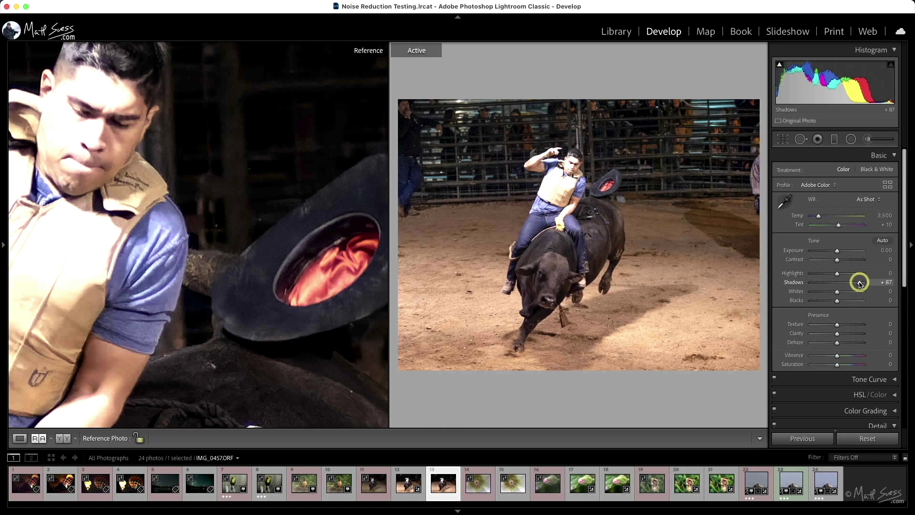
pyautogui.click(527, 138)
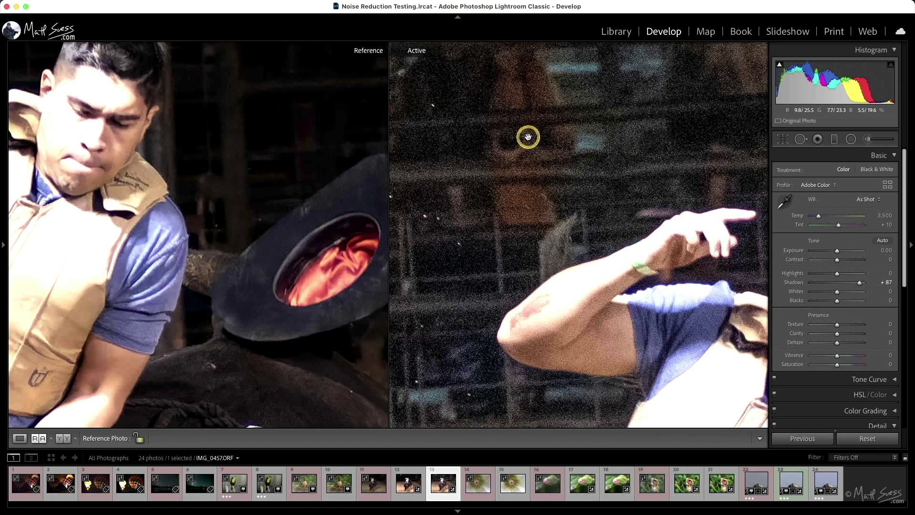
pyautogui.moveTo(516, 153); pyautogui.dragTo(627, 196)
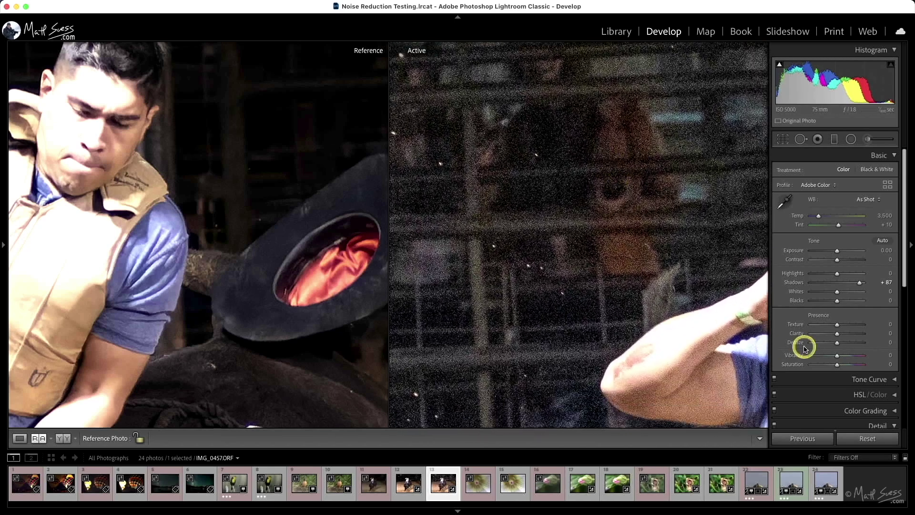
# Set IMG_0457.ORF's luminance noise reduction to 56 and sharpening amount to 52, and check the result on the rider.
pyautogui.scroll(-10, 805, 348)
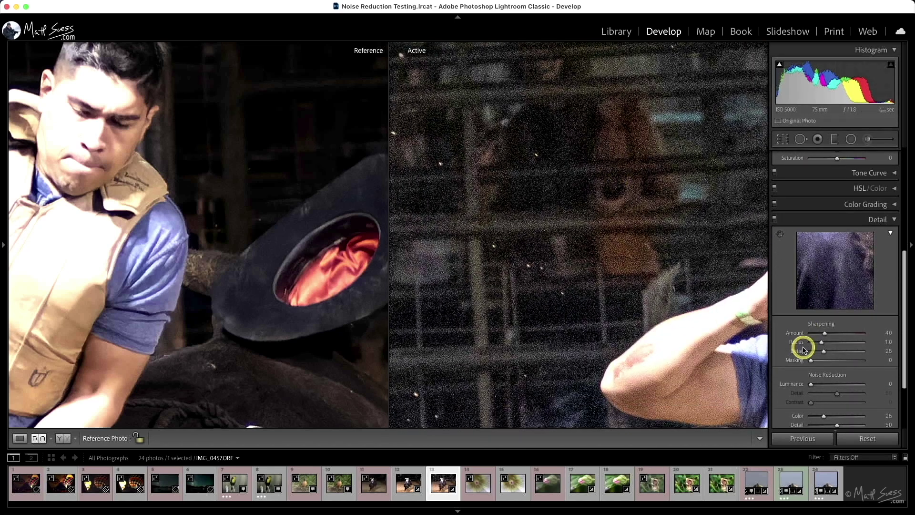
pyautogui.scroll(-2, 804, 350)
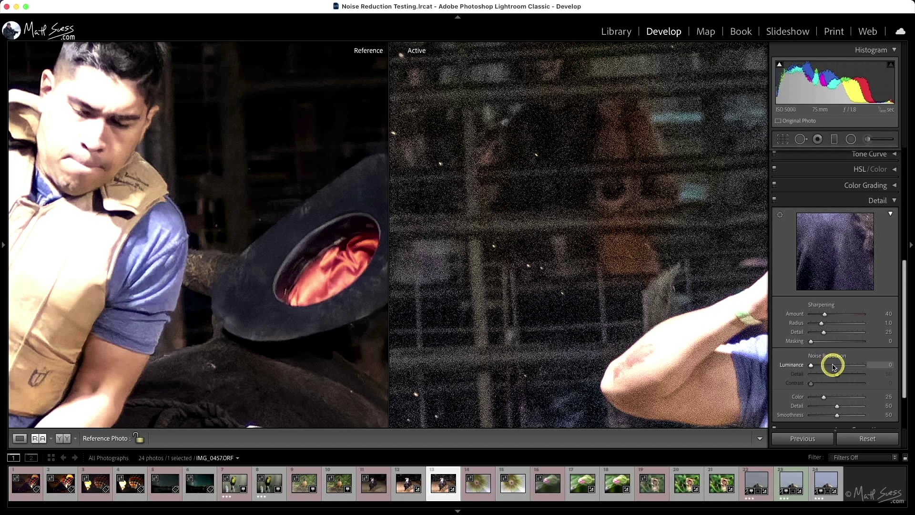
pyautogui.moveTo(835, 366); pyautogui.dragTo(838, 365)
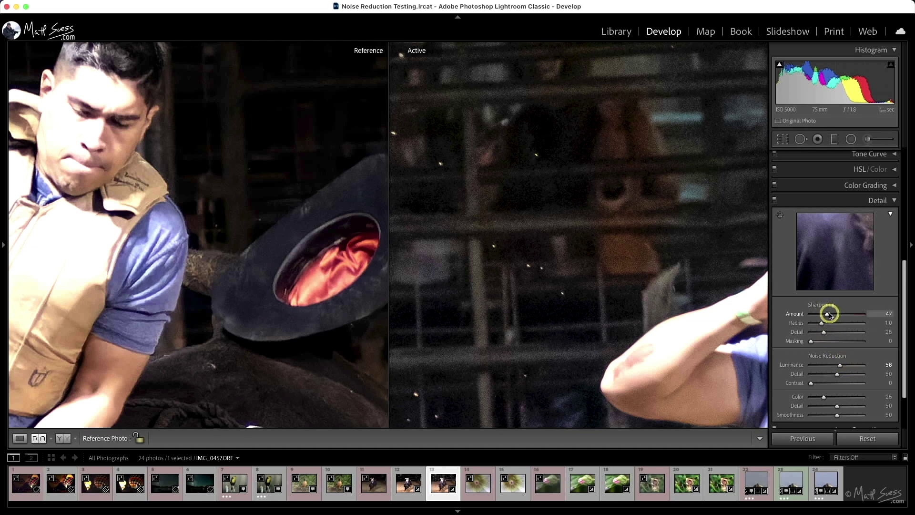
pyautogui.moveTo(715, 301); pyautogui.dragTo(465, 212)
pyautogui.moveTo(599, 273); pyautogui.dragTo(561, 261)
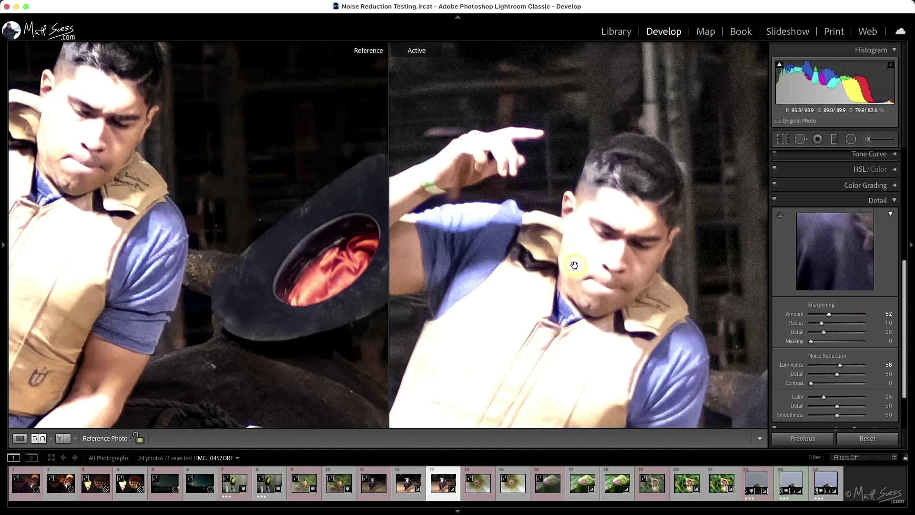
# Make the IMG_0457 DeepPRIME DNG active with IMG_0457.ORF as the reference photo, and set the DNG's Shadows to +100.
pyautogui.click(411, 484)
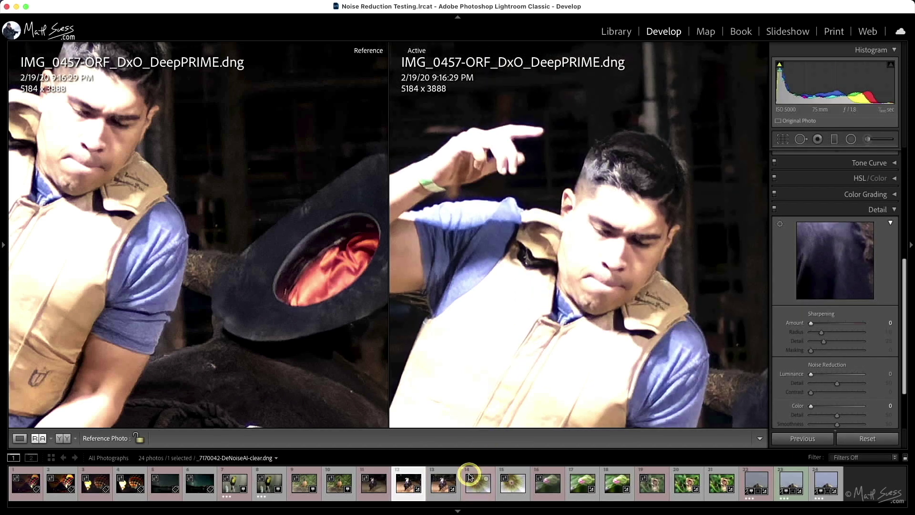
pyautogui.moveTo(439, 491); pyautogui.dragTo(287, 332)
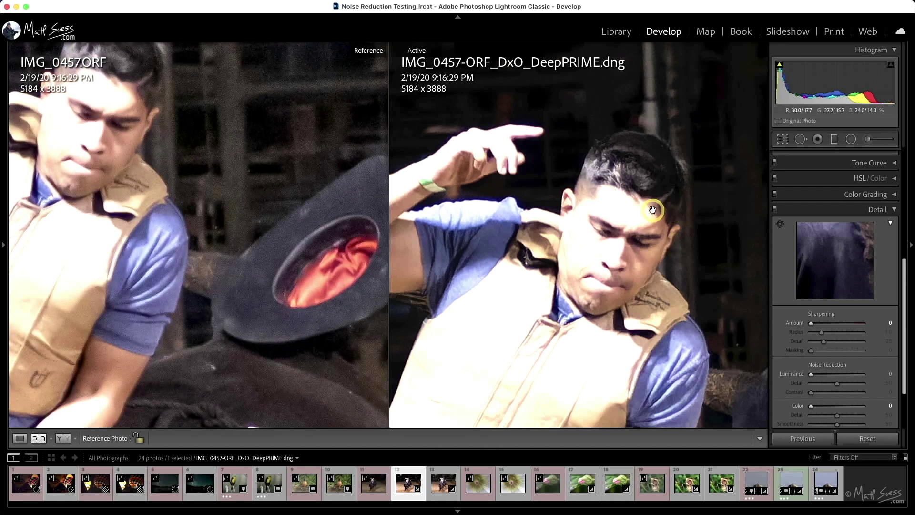
pyautogui.moveTo(602, 155); pyautogui.dragTo(691, 219)
pyautogui.click(690, 217)
pyautogui.scroll(2, 851, 289)
pyautogui.scroll(3, 851, 289)
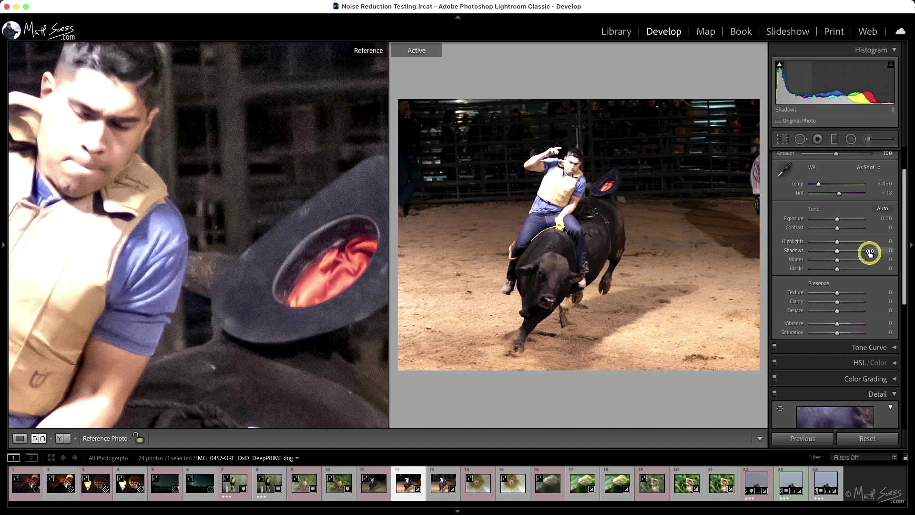
pyautogui.click(865, 252)
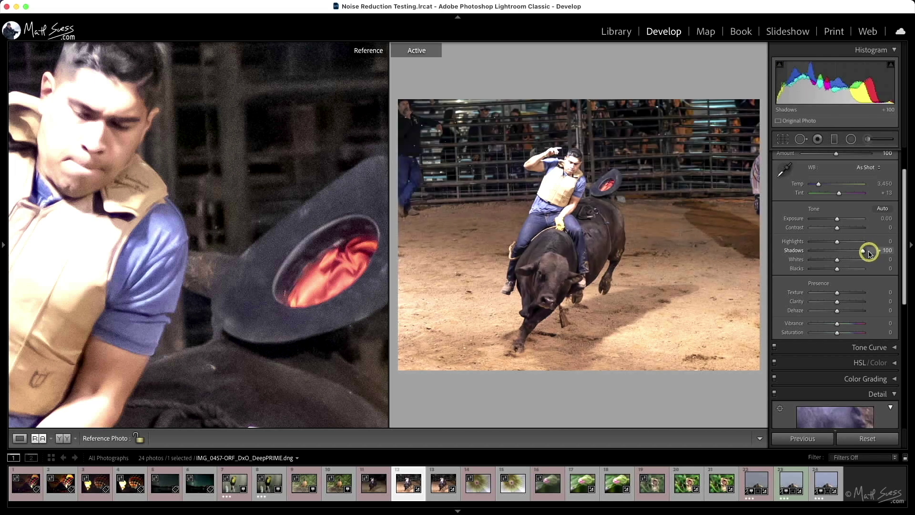
# Compare noise and detail between both photos in the spectators behind the fence and on the rider's face and vest.
pyautogui.click(518, 147)
pyautogui.moveTo(526, 144); pyautogui.dragTo(570, 268)
pyautogui.moveTo(535, 208); pyautogui.dragTo(647, 187)
pyautogui.click(548, 188)
pyautogui.click(114, 146)
pyautogui.moveTo(181, 263); pyautogui.dragTo(383, 371)
pyautogui.moveTo(228, 308); pyautogui.dragTo(292, 243)
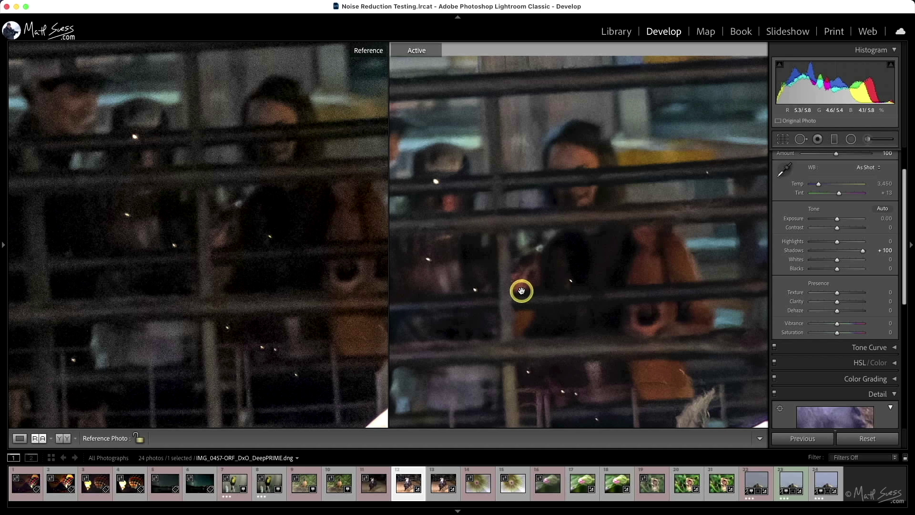
pyautogui.moveTo(537, 348); pyautogui.dragTo(688, 288)
pyautogui.moveTo(176, 302); pyautogui.dragTo(264, 294)
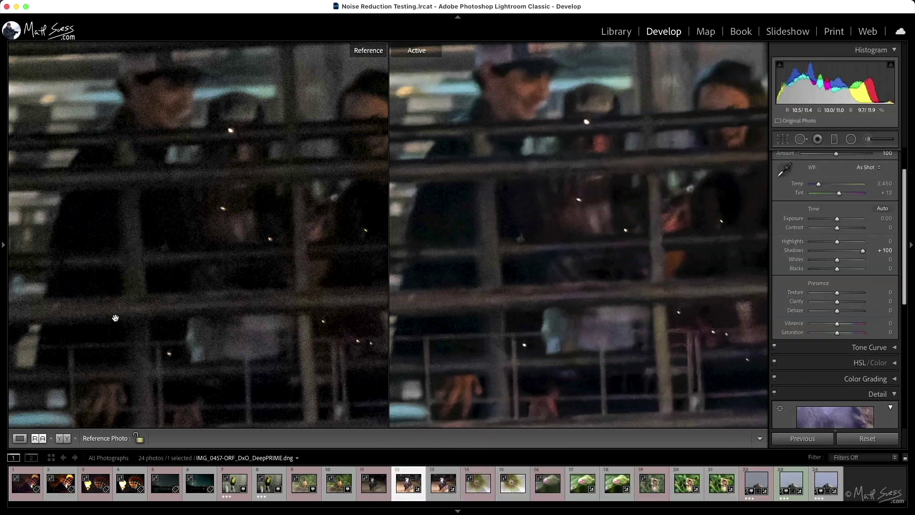
pyautogui.moveTo(116, 317); pyautogui.dragTo(32, 171)
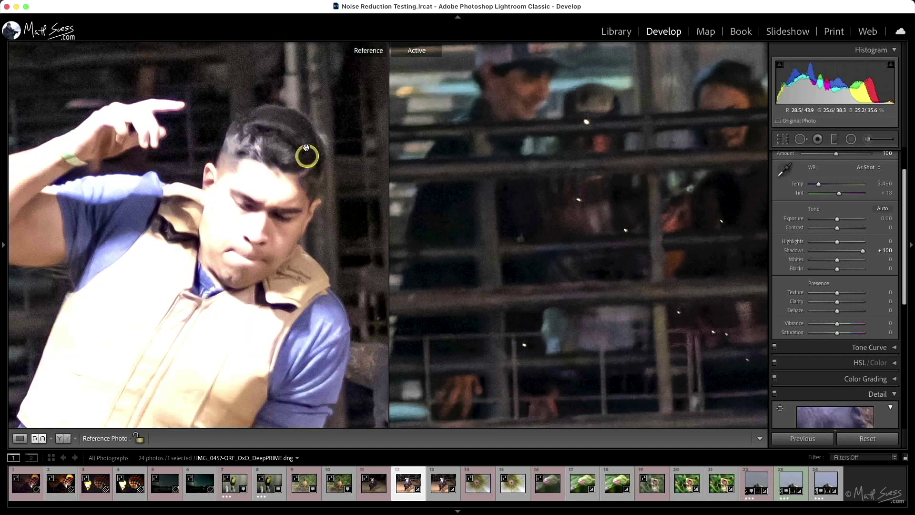
pyautogui.moveTo(617, 226); pyautogui.dragTo(419, 55)
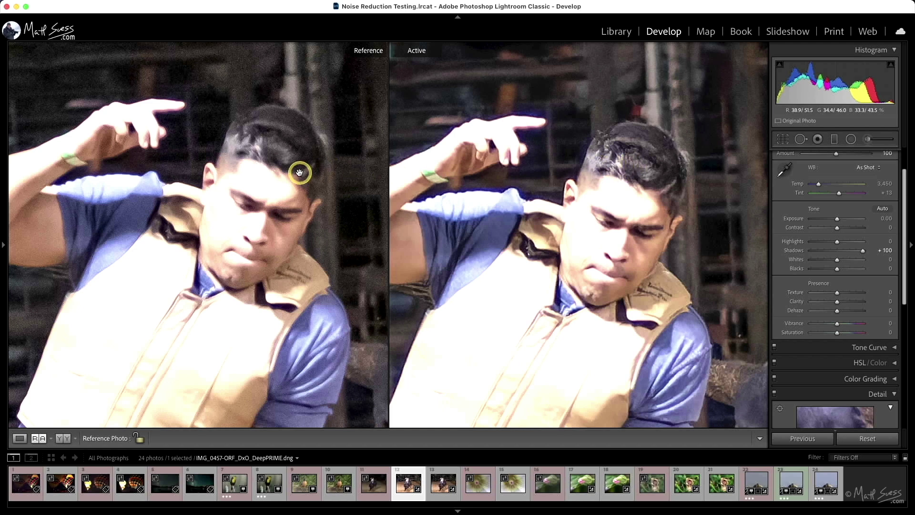
# Open IMG_0457-DeNoiseAI-clear.dng in Develop's Reference View with the IMG_0457 DeepPRIME DNG as the reference photo.
pyautogui.click(616, 31)
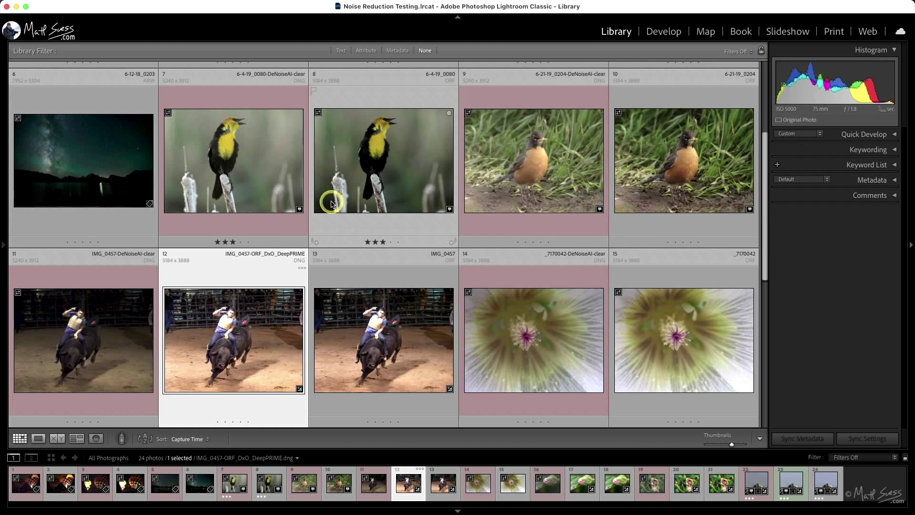
pyautogui.click(68, 344)
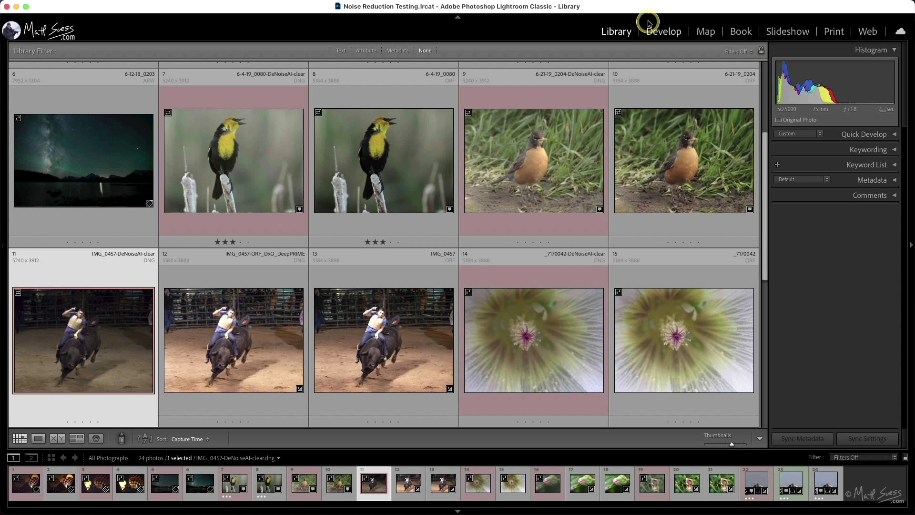
pyautogui.click(659, 32)
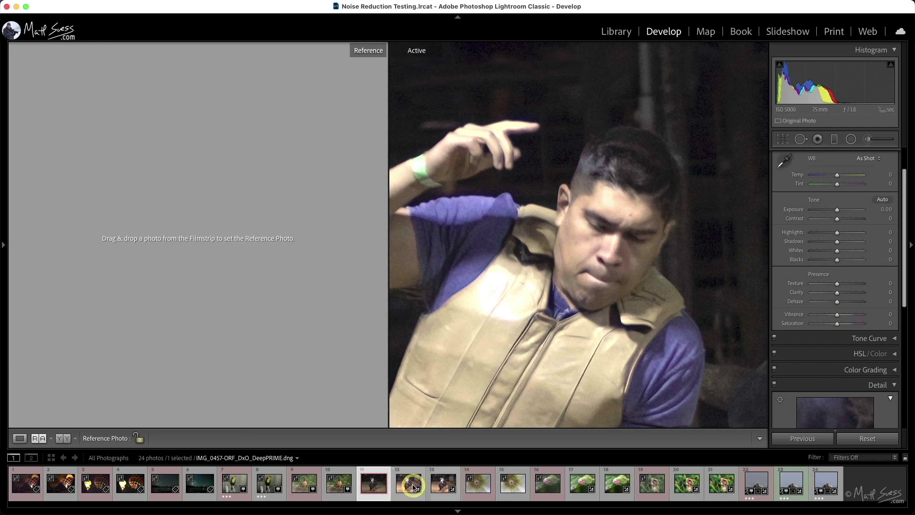
pyautogui.moveTo(413, 486); pyautogui.dragTo(220, 208)
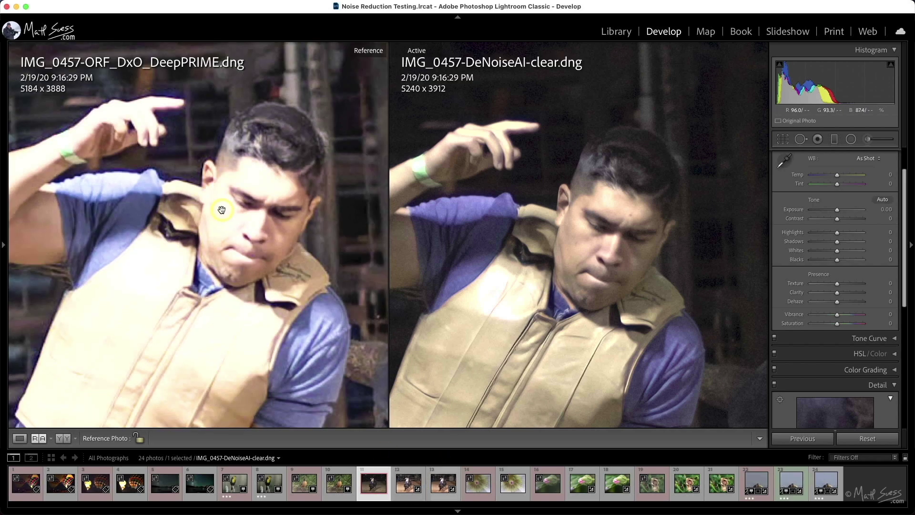
# Set the DeNoiseAI photo's Shadows to +100 and compare the spectators behind the fence with the DeepPRIME reference.
pyautogui.click(673, 246)
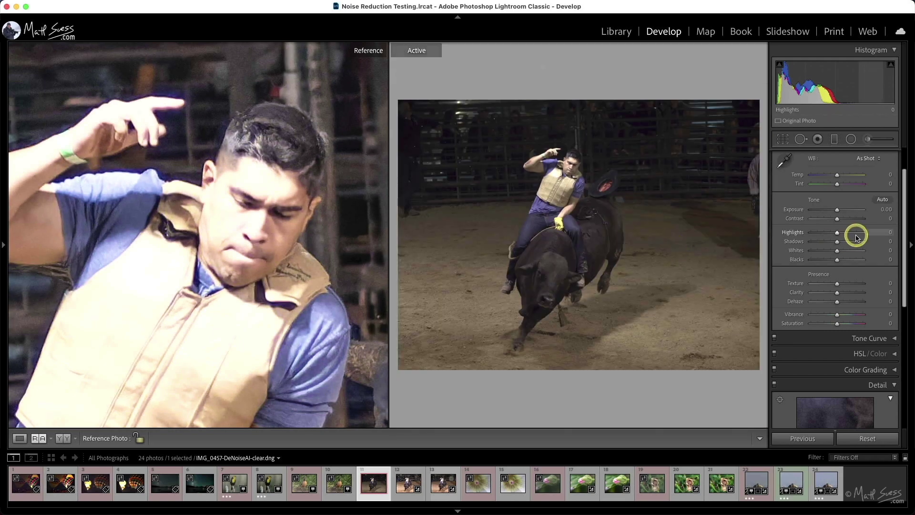
pyautogui.moveTo(853, 240); pyautogui.dragTo(864, 243)
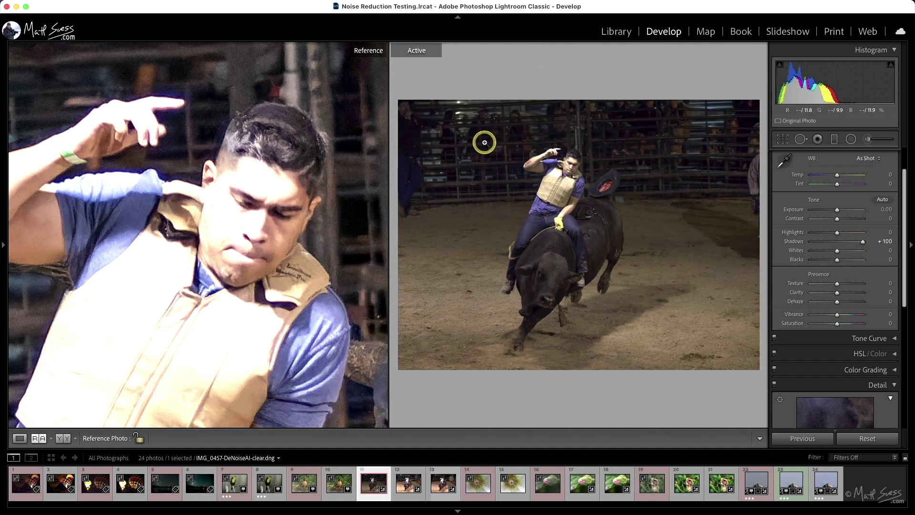
pyautogui.moveTo(484, 143); pyautogui.dragTo(740, 273)
pyautogui.moveTo(492, 163); pyautogui.dragTo(557, 172)
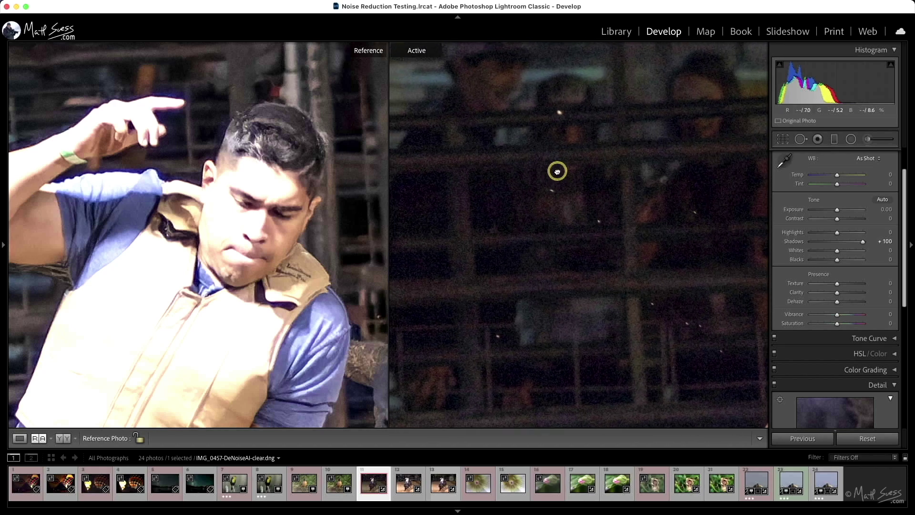
pyautogui.click(170, 149)
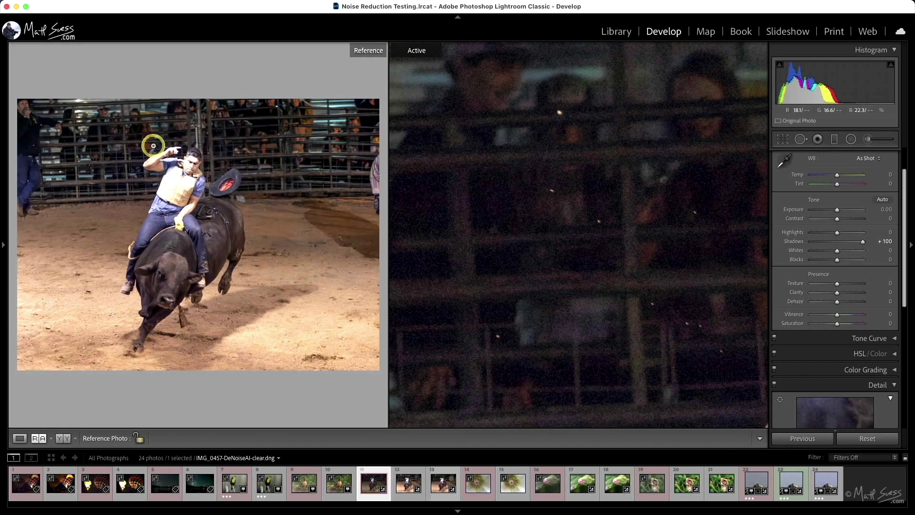
pyautogui.click(105, 126)
pyautogui.moveTo(194, 116); pyautogui.dragTo(203, 190)
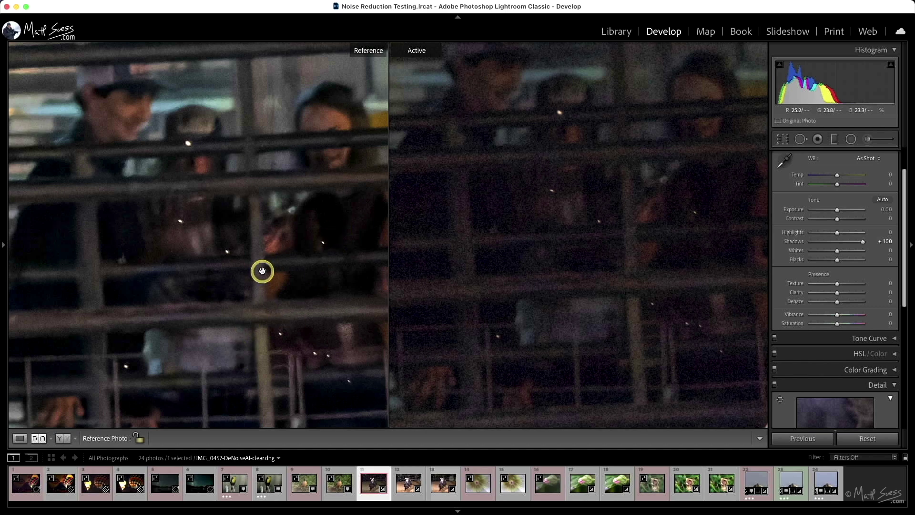
# View both bull-riding photos in full and set the DeNoiseAI photo's Exposure to +0.60 and Contrast to +33.
pyautogui.click(599, 275)
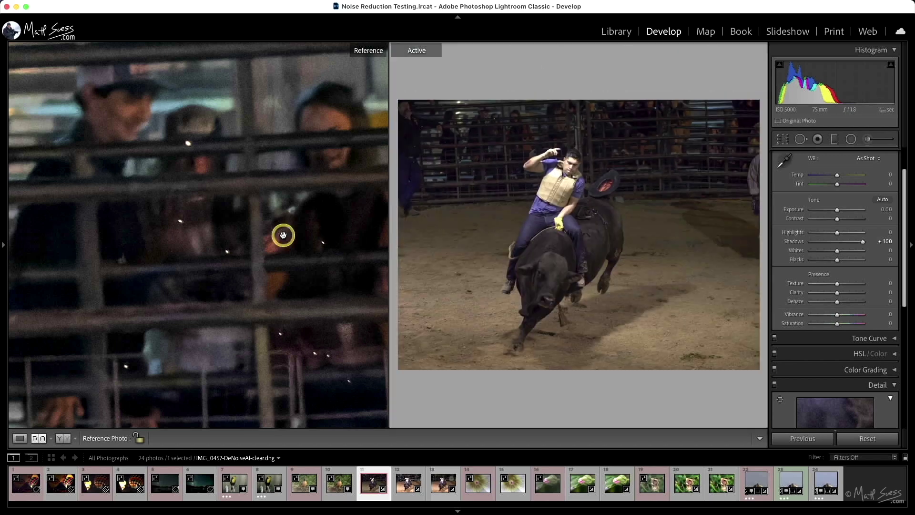
pyautogui.click(284, 233)
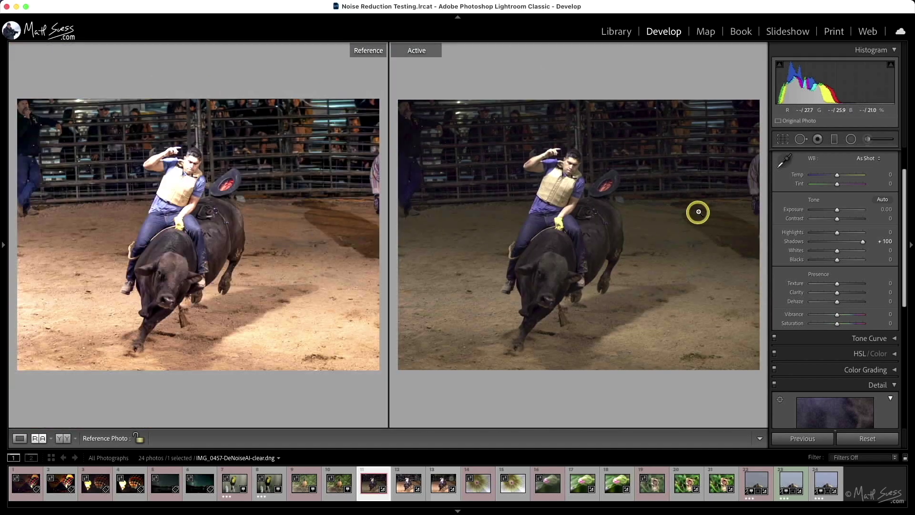
pyautogui.moveTo(838, 209); pyautogui.dragTo(841, 212)
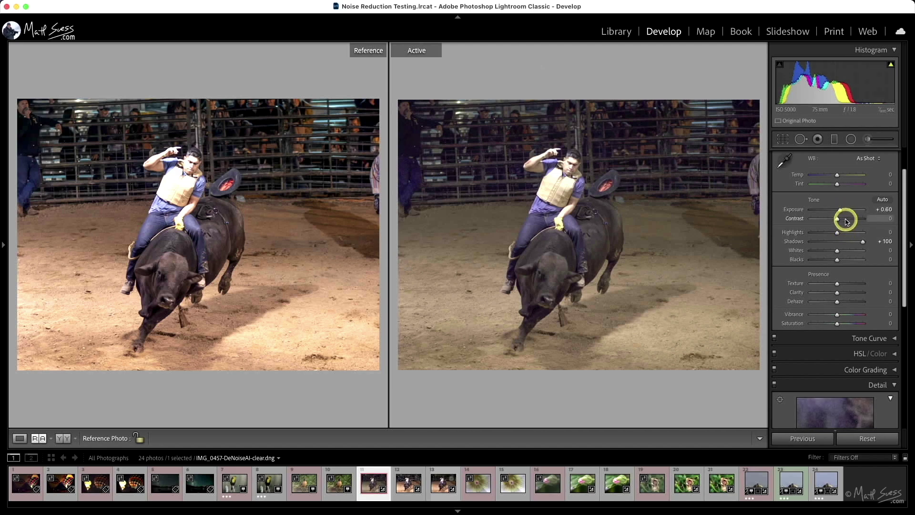
pyautogui.click(847, 220)
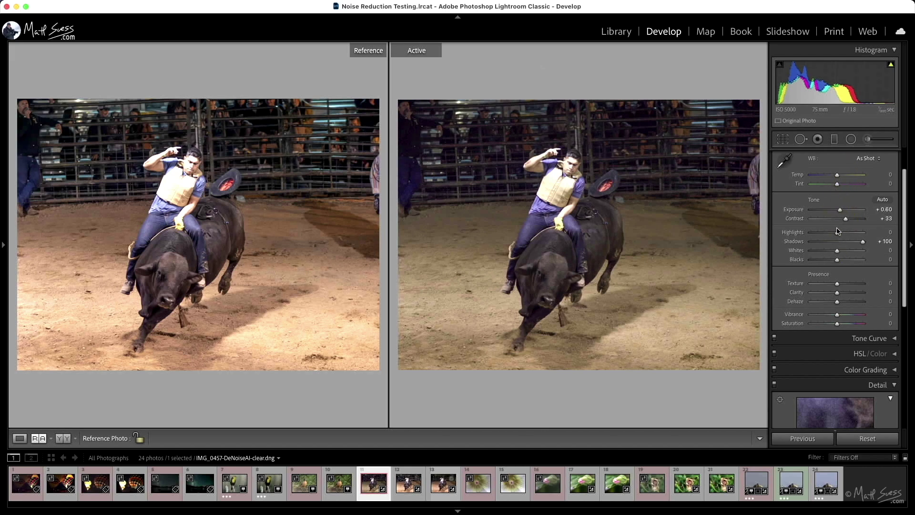
pyautogui.moveTo(811, 190)
pyautogui.mouseDown()
pyautogui.moveTo(800, 208)
pyautogui.moveTo(807, 181)
pyautogui.mouseUp()
# Compare the DeNoiseAI photo with IMG_0457.ORF and the DeepPRIME reference, checking colour overall and detail on the rider's face and vest.
pyautogui.click(404, 486)
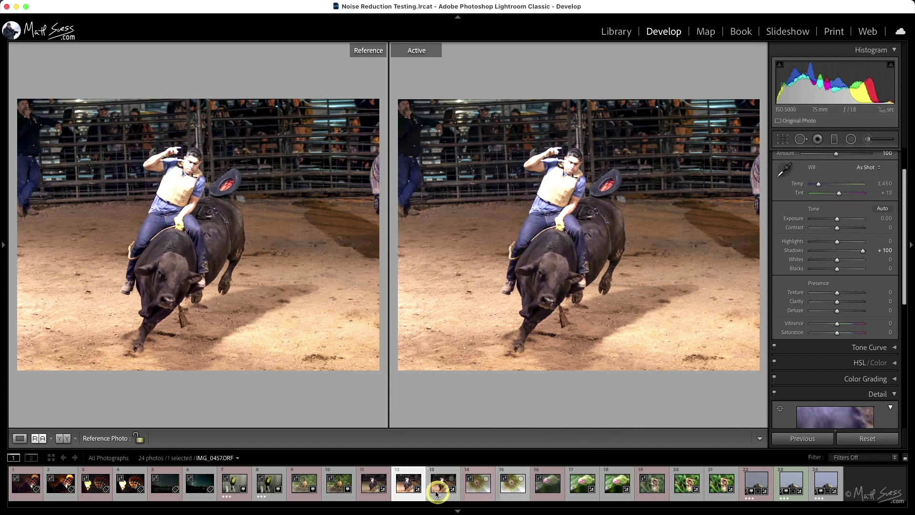
pyautogui.click(375, 485)
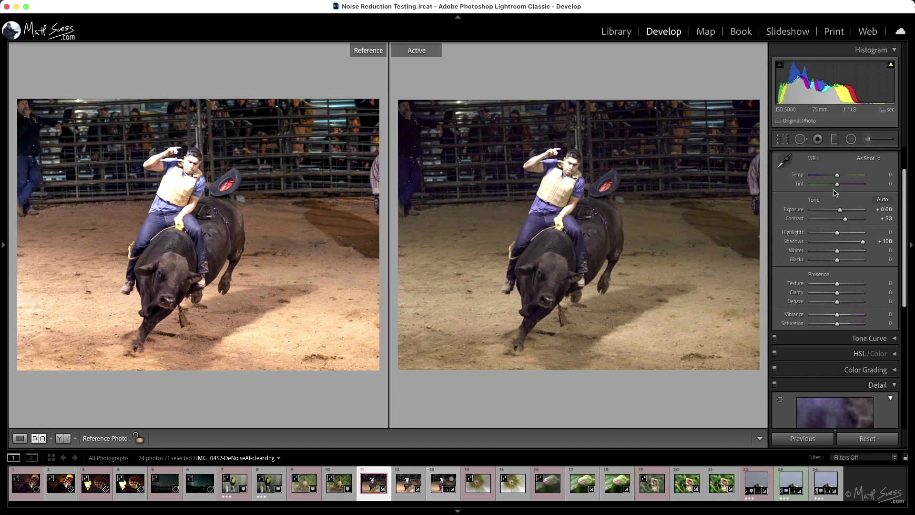
pyautogui.click(526, 229)
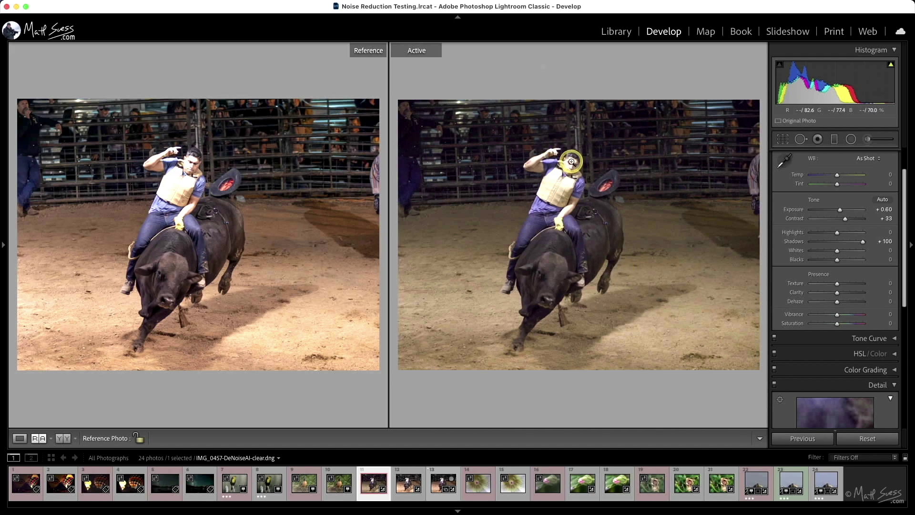
pyautogui.click(570, 160)
pyautogui.click(187, 162)
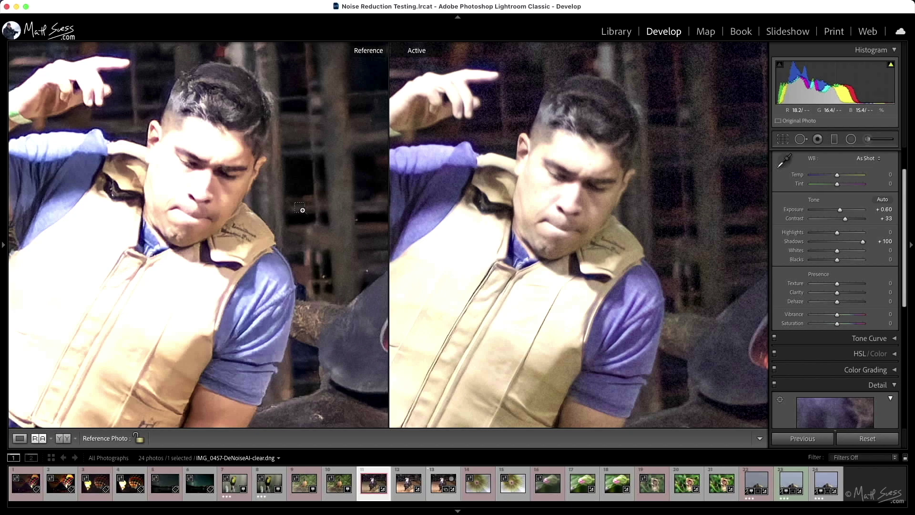
# Switch to Capture One and select 6-12-18_0203.ARW and 10-11-14_0075.ARW together.
pyautogui.press('super+Tab')
pyautogui.press('super+Tab')
pyautogui.press('super+Tab')
pyautogui.click(312, 452)
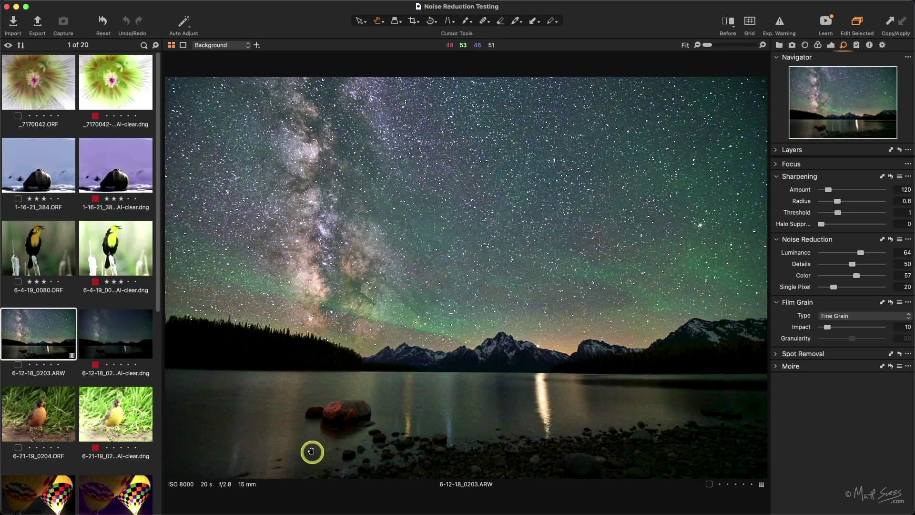
pyautogui.click(302, 474)
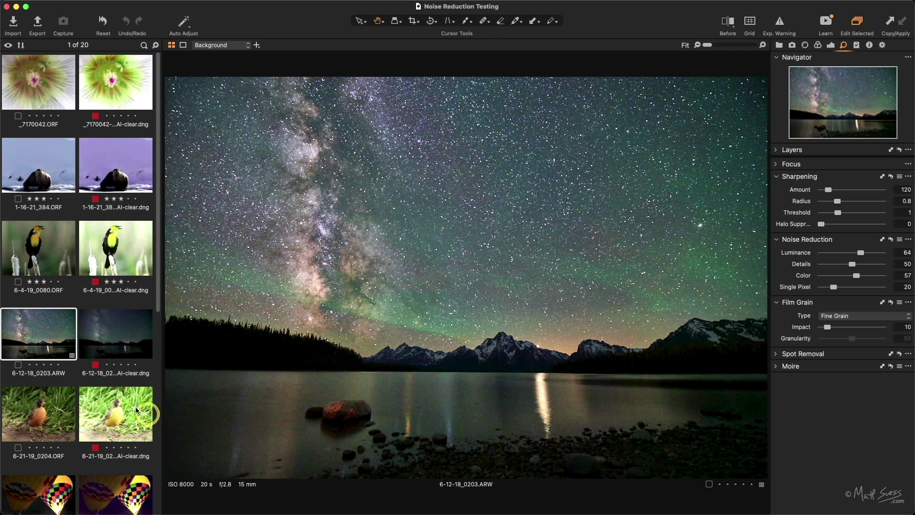
pyautogui.scroll(-5, 93, 382)
pyautogui.scroll(-3, 94, 384)
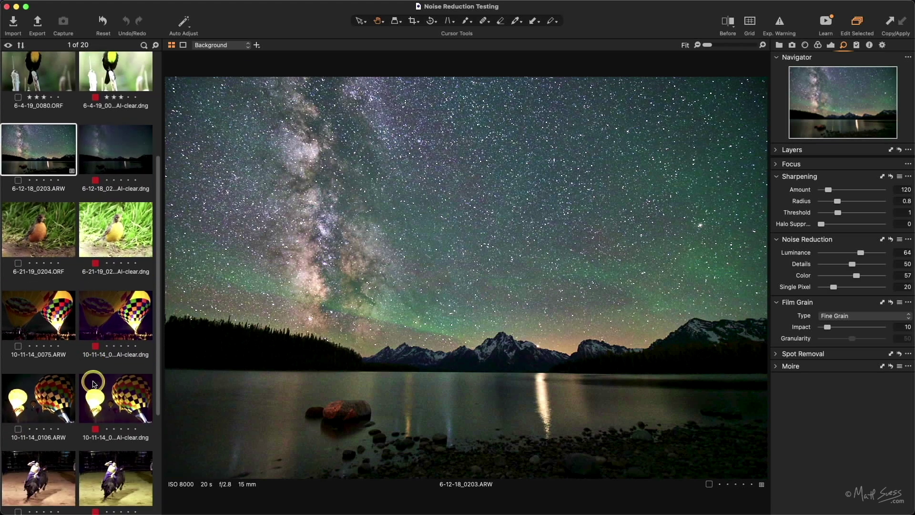
pyautogui.click(54, 322)
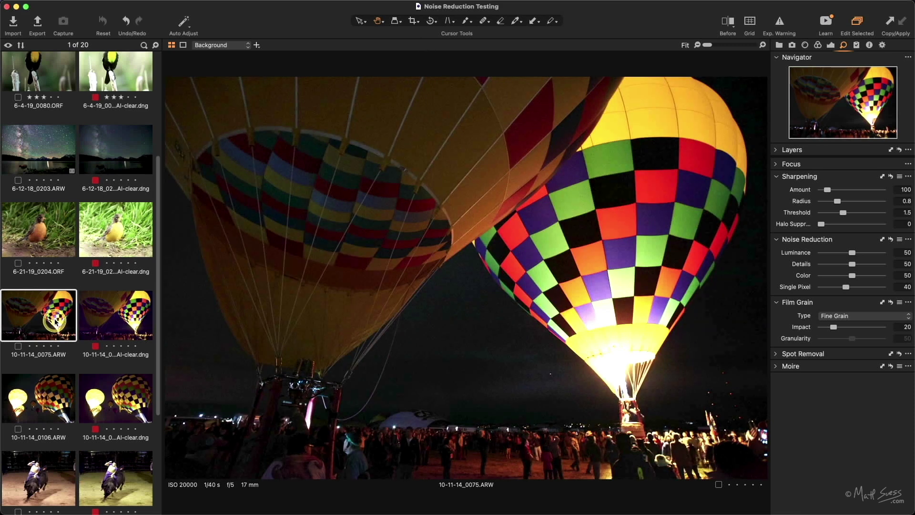
pyautogui.keyDown('super'); pyautogui.click(48, 150); pyautogui.keyUp('super')
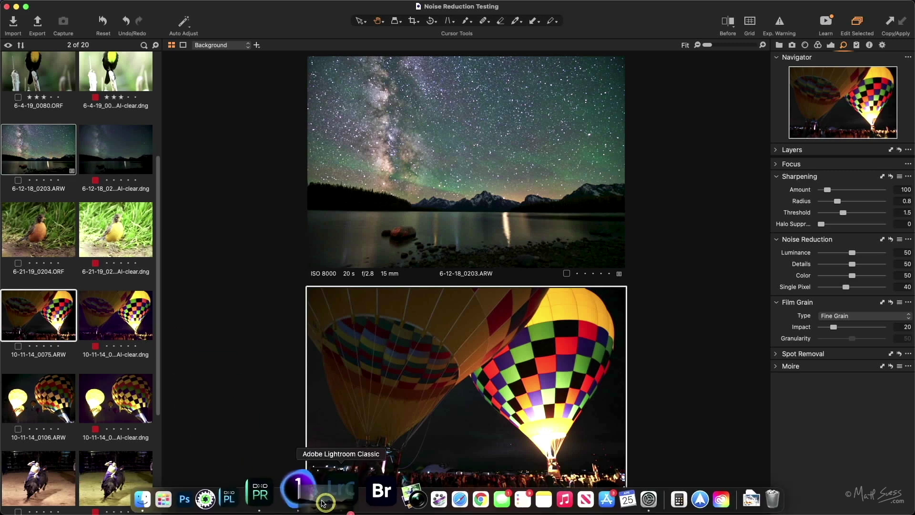
# Switch to DxO PureRAW, then download and save the optics modules for 6-12-18_0203.ARW and 10-11-14_0075.ARW.
pyautogui.click(290, 493)
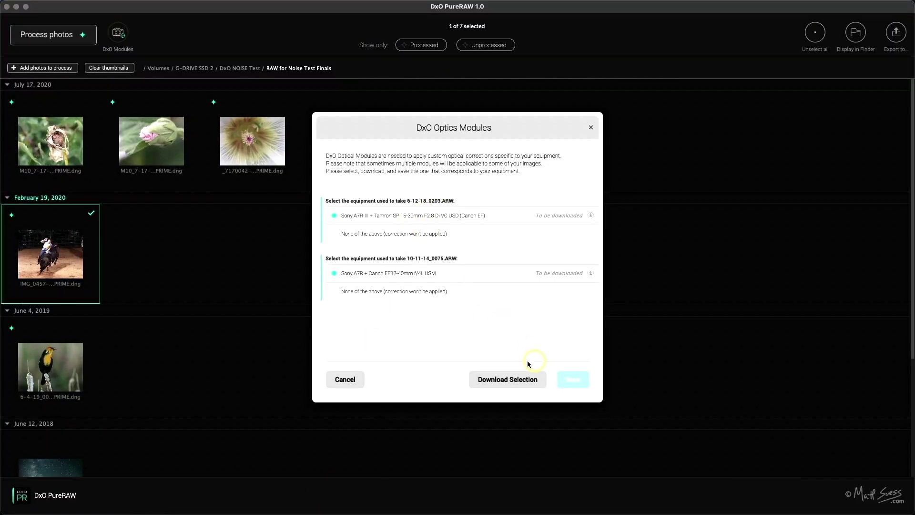
pyautogui.click(520, 379)
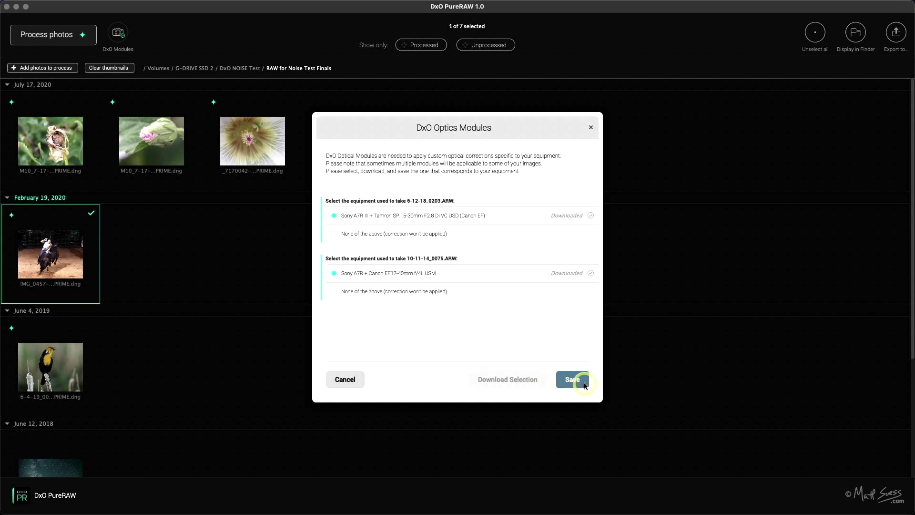
pyautogui.click(572, 380)
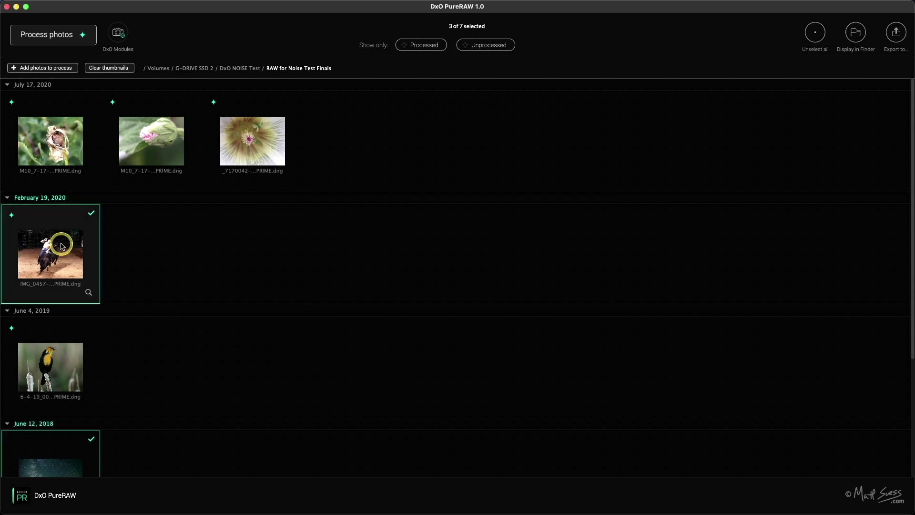
# Process only the two ARW photos with DeepPRIME to DNG, saving into the 'DxO' folder in the original images' folder.
pyautogui.scroll(-4, 230, 292)
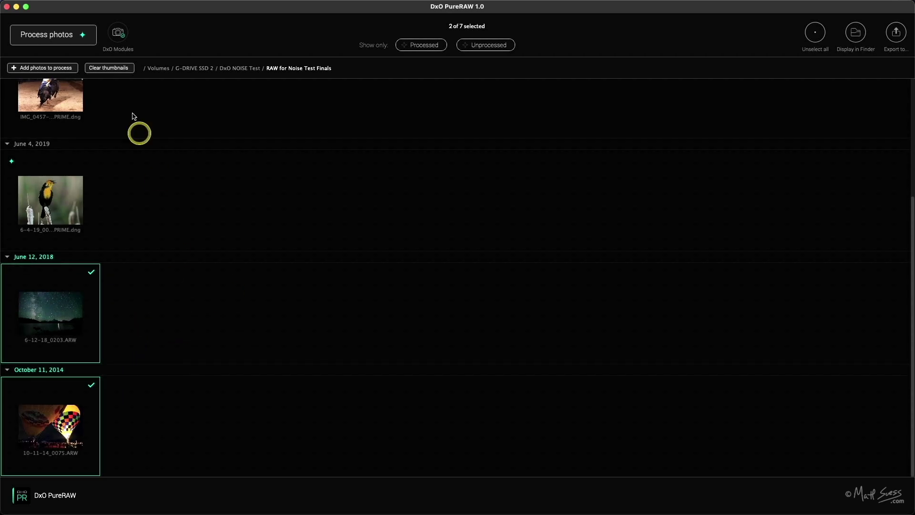
pyautogui.click(67, 42)
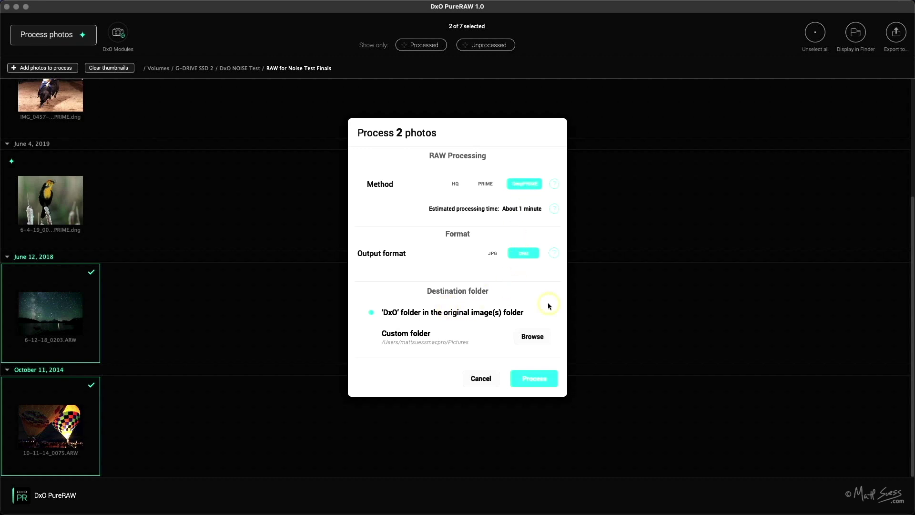
pyautogui.click(541, 378)
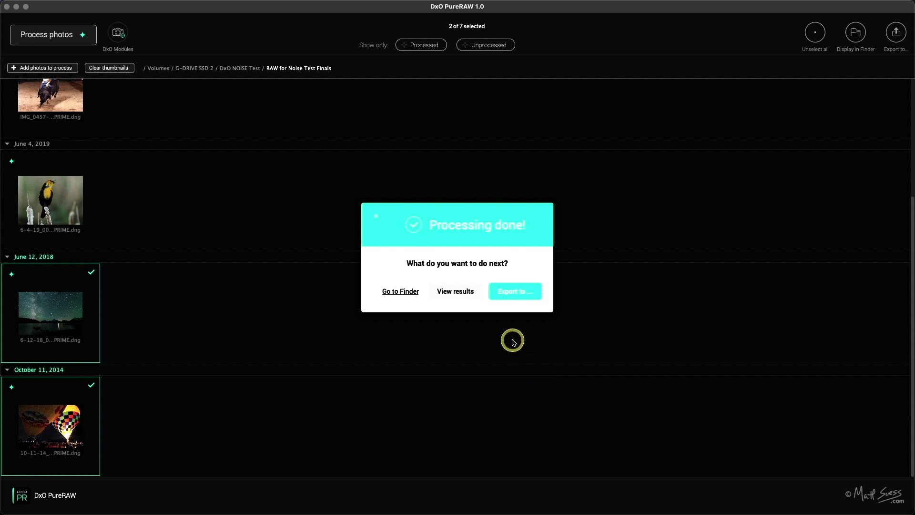
# Export the two processed DNGs to Capture One 21 without the original raw files, and import them all into the catalog.
pyautogui.click(518, 292)
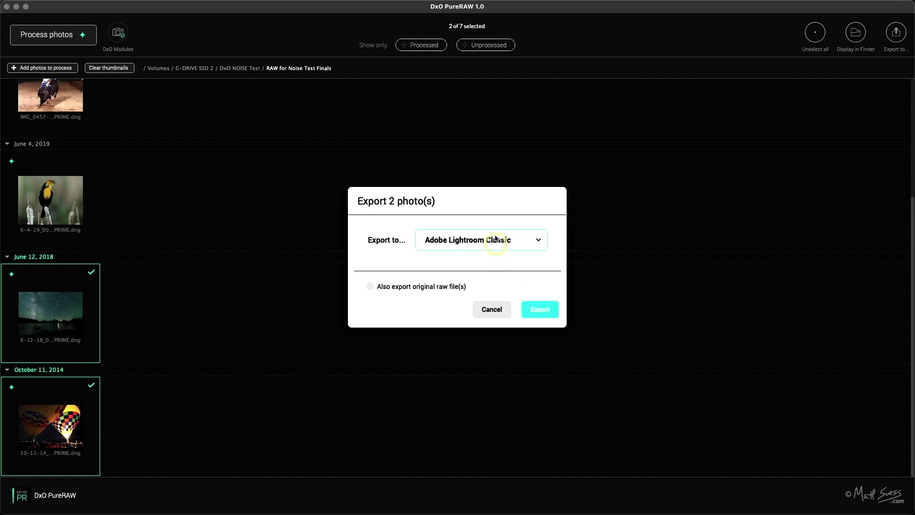
pyautogui.click(496, 241)
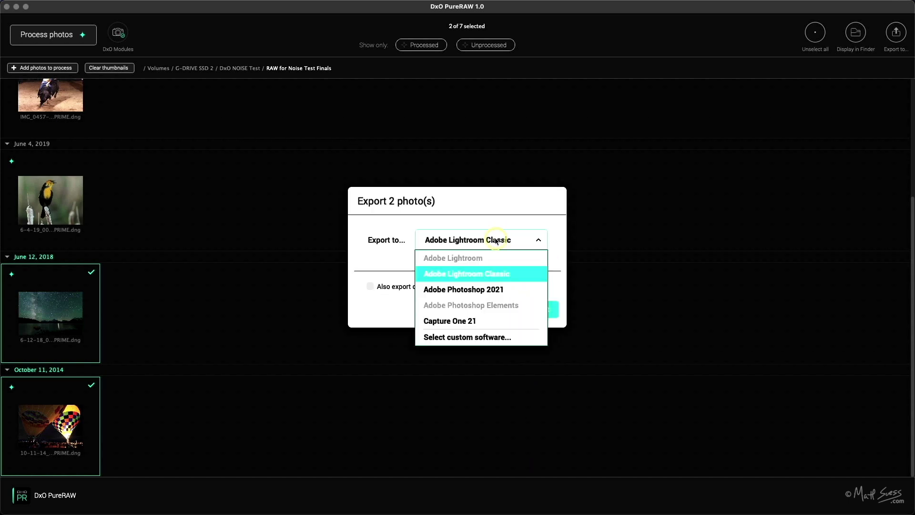
pyautogui.click(478, 322)
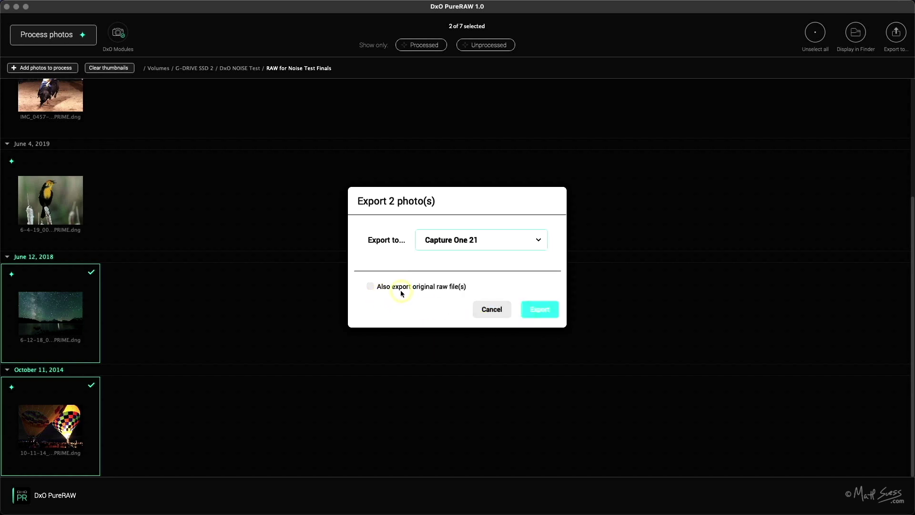
pyautogui.click(539, 310)
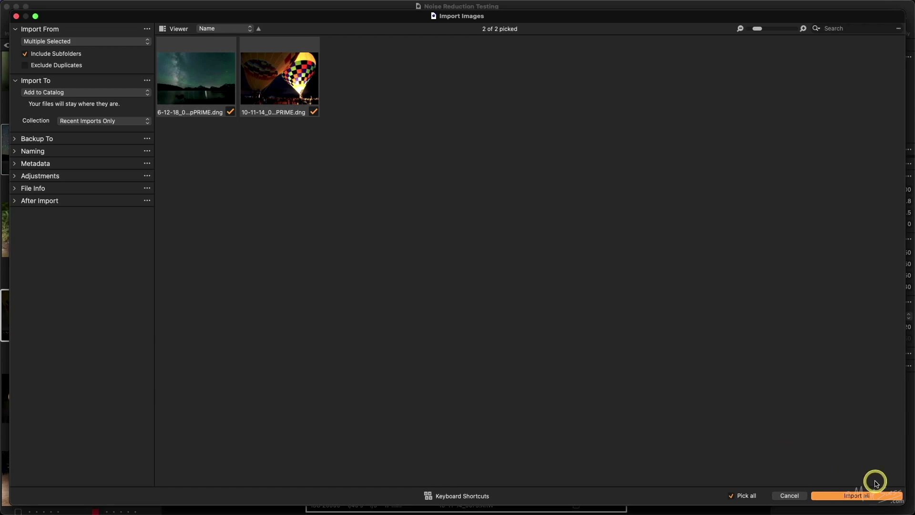
pyautogui.click(863, 496)
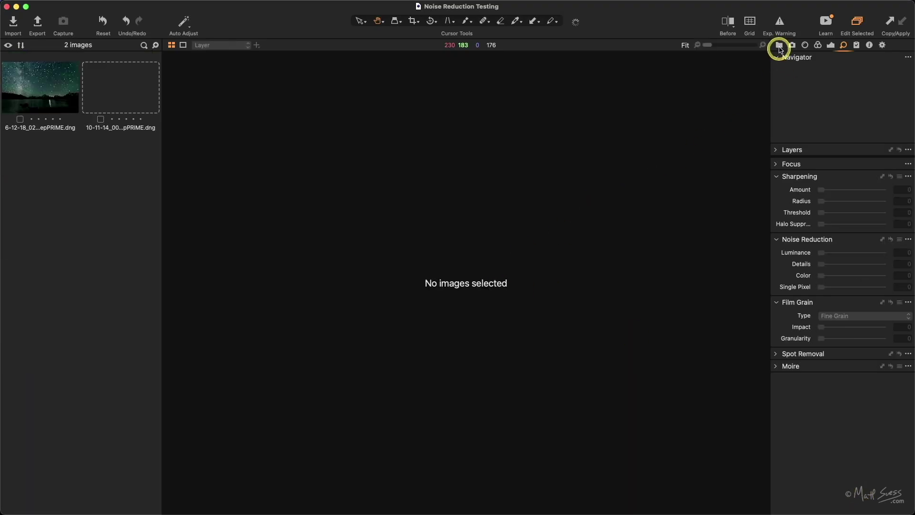
# Show all images in the Capture One catalog and open 6-12-18_0203-ARW_DxO_DeepPRIME.dng.
pyautogui.click(779, 45)
pyautogui.click(818, 96)
pyautogui.click(116, 330)
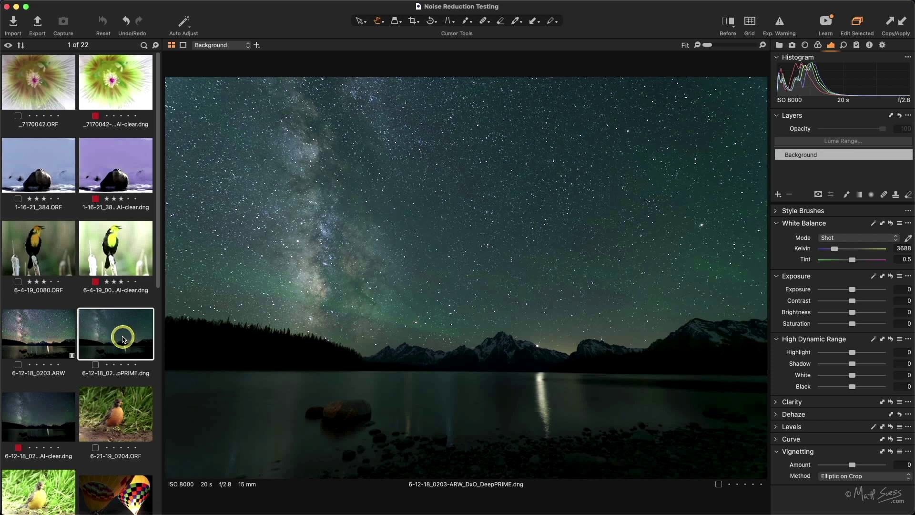
# Examine the noise in 6-12-18_0203.ARW at 100% around the mountains, lake and sky, along with its noise reduction settings.
pyautogui.click(33, 334)
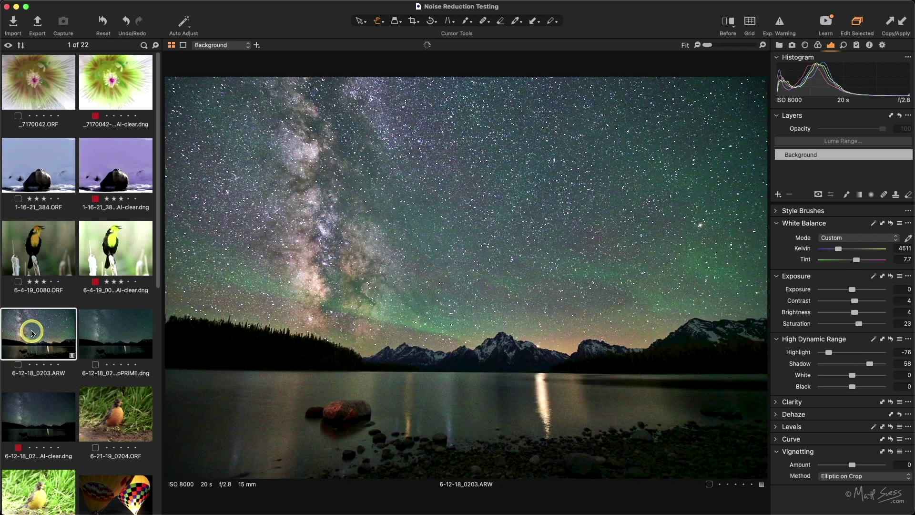
pyautogui.click(392, 372)
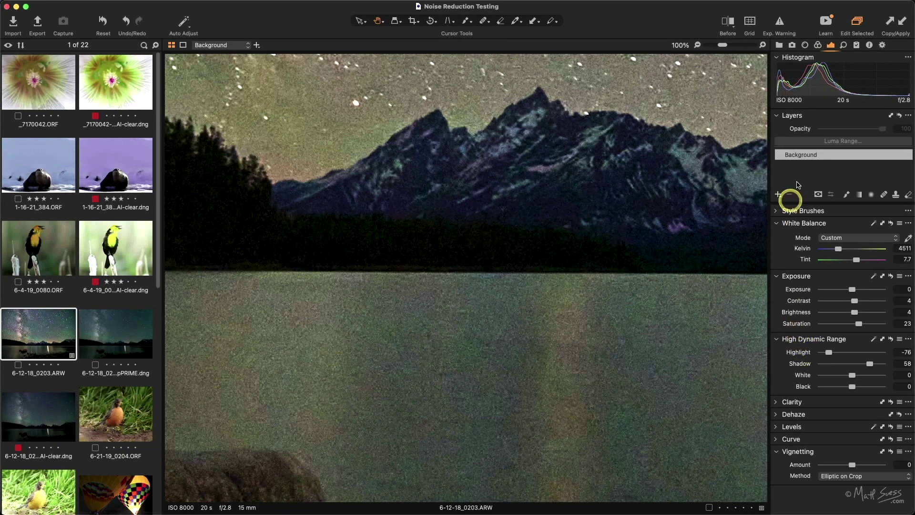
pyautogui.click(844, 44)
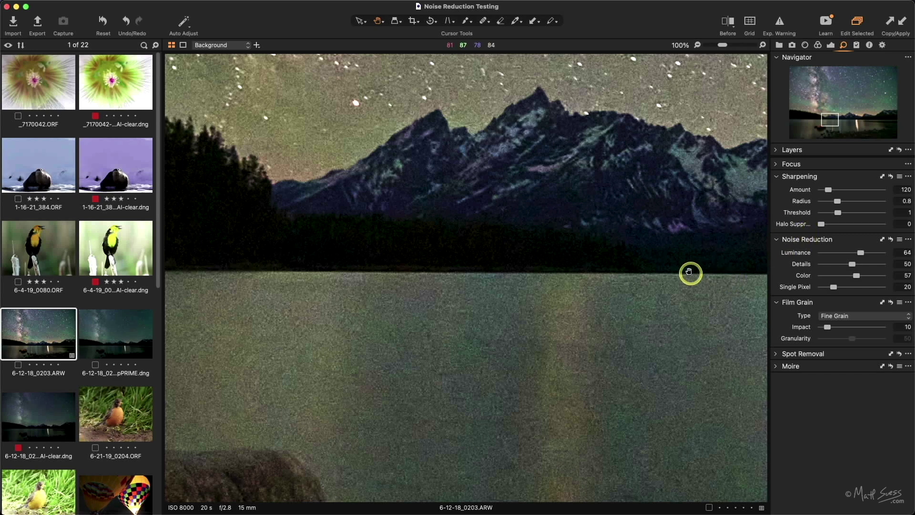
pyautogui.moveTo(686, 270); pyautogui.dragTo(498, 427)
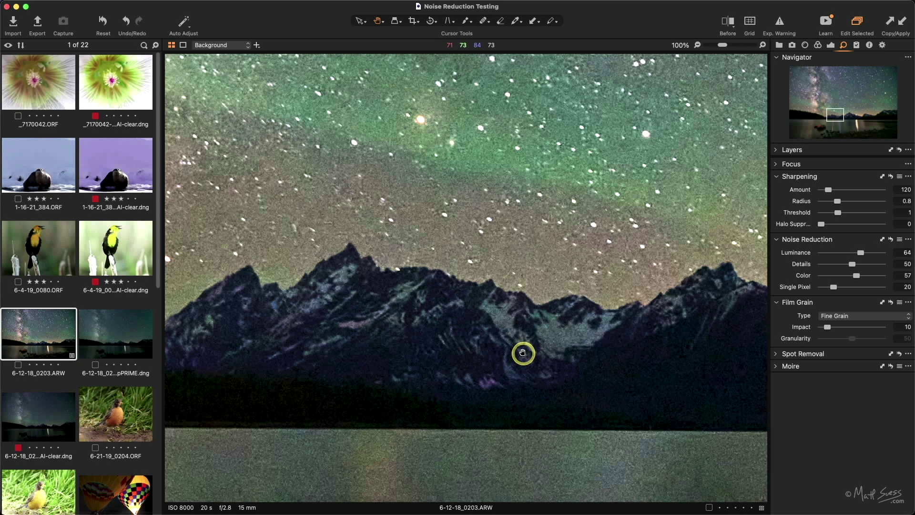
pyautogui.press('super+0')
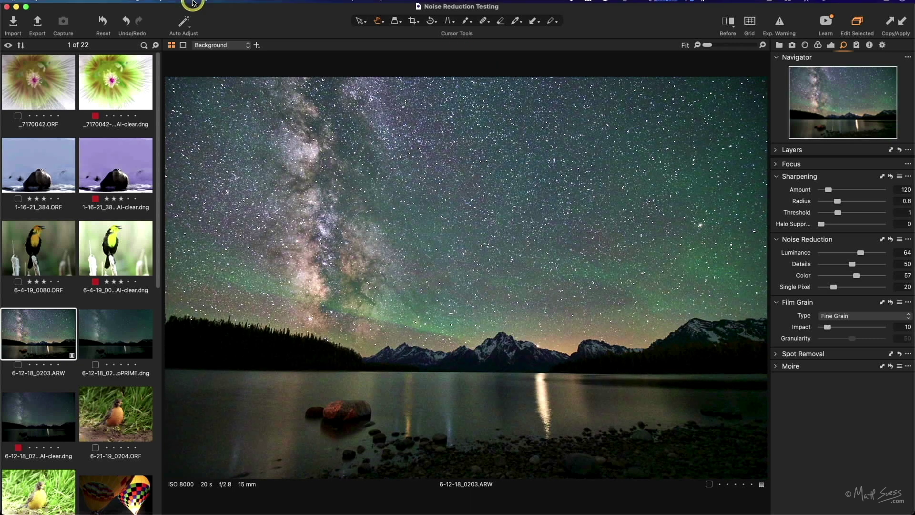
# Copy the adjustments from 6-12-18_0203.ARW and apply them to 6-12-18_0203-ARW_DxO_DeepPRIME.dng.
pyautogui.click(171, 6)
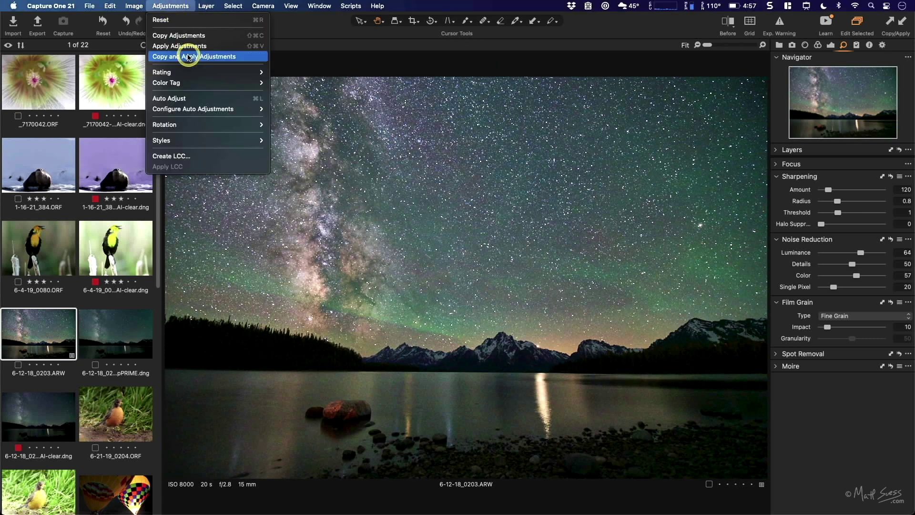
pyautogui.click(179, 36)
pyautogui.click(128, 345)
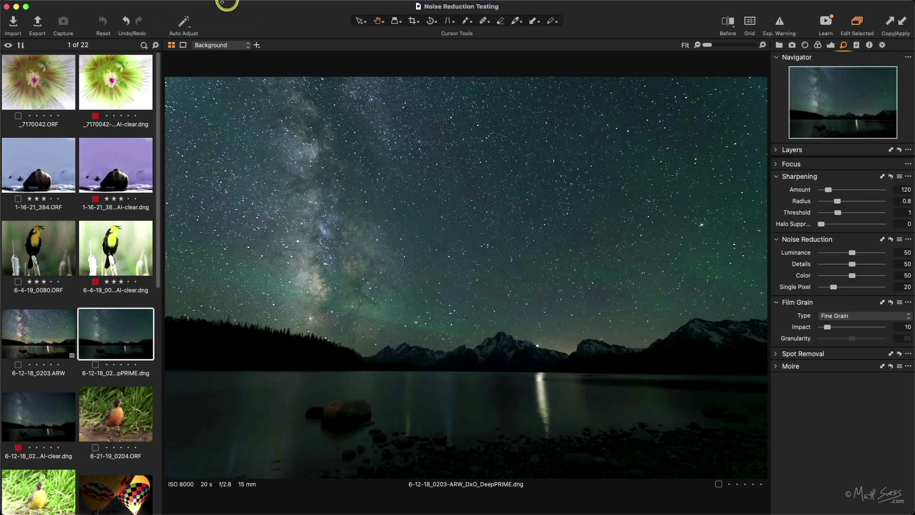
pyautogui.click(170, 6)
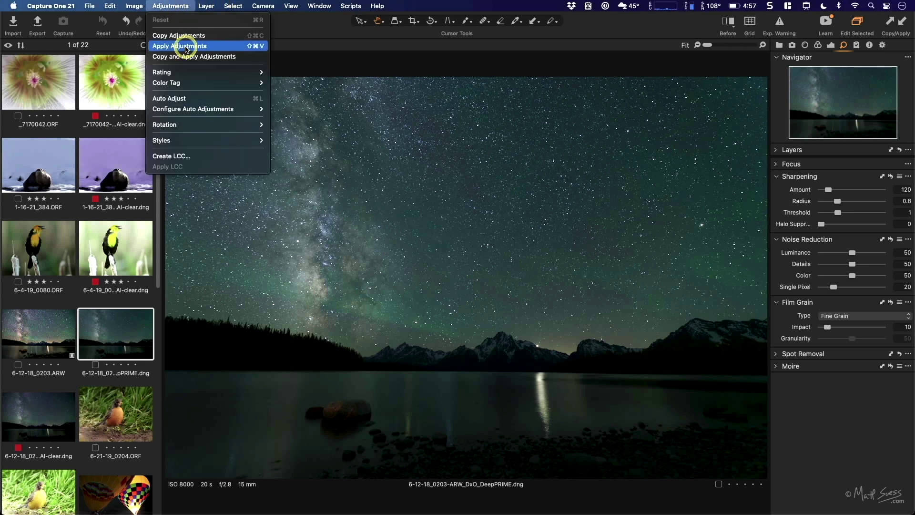
pyautogui.moveTo(186, 72)
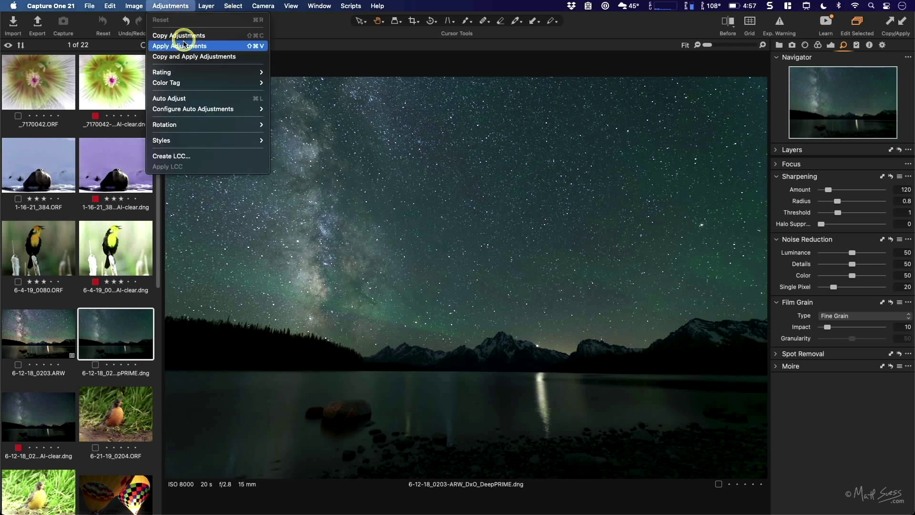
pyautogui.click(184, 46)
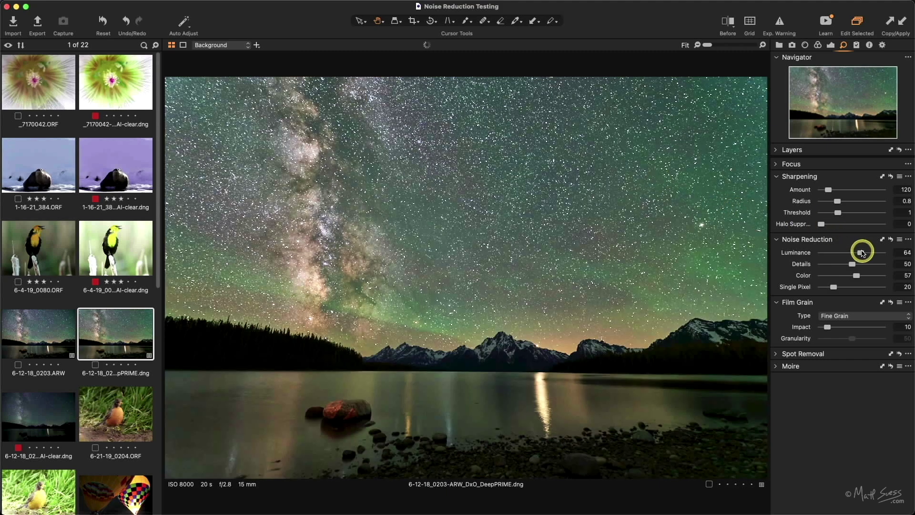
# Set luminance noise reduction to 0 on 6-12-18_0203-ARW_DxO_DeepPRIME.dng and compare the whole image with 6-12-18_0203.ARW.
pyautogui.moveTo(860, 252); pyautogui.dragTo(805, 257)
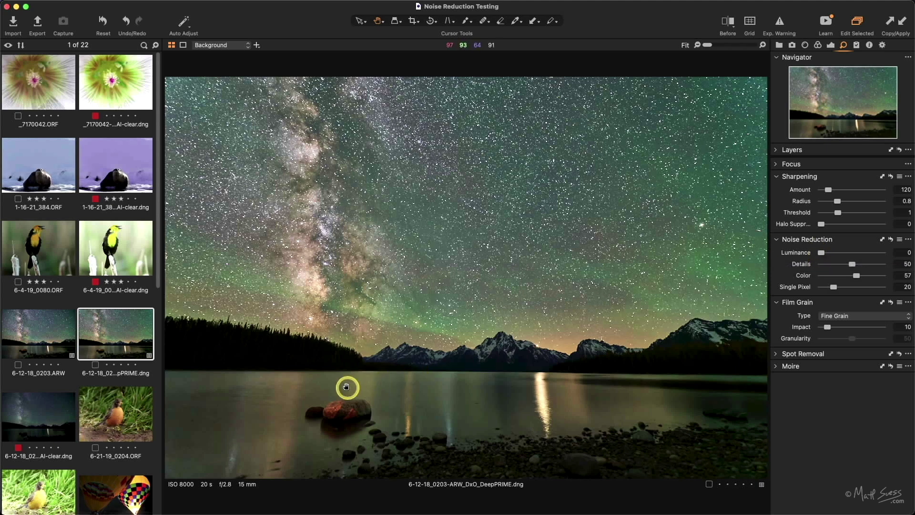
pyautogui.click(57, 339)
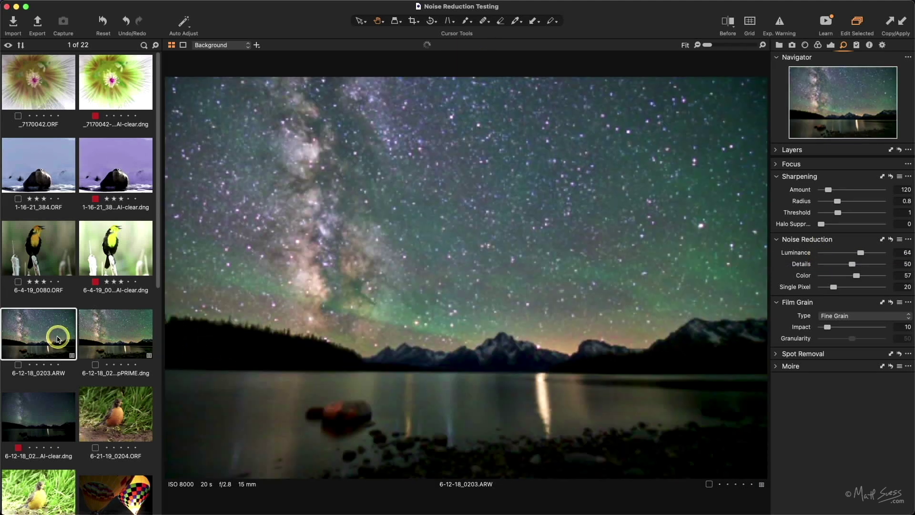
pyautogui.click(86, 337)
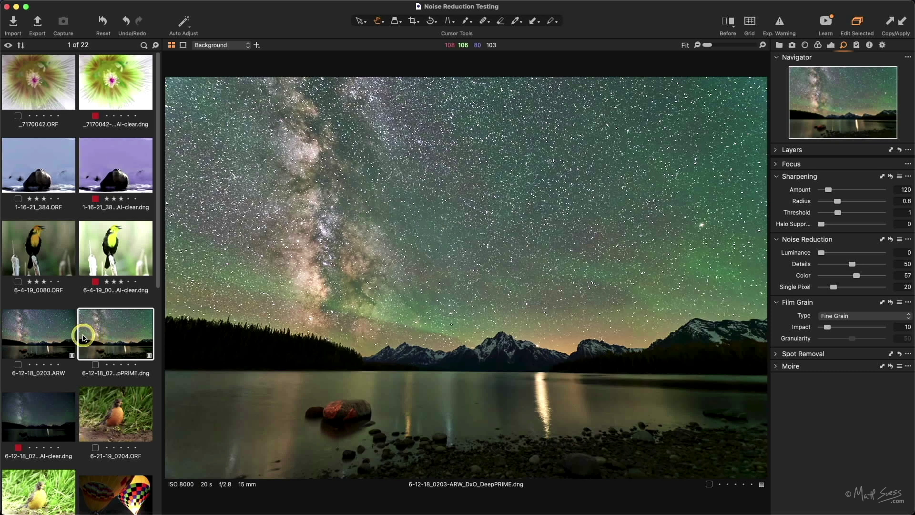
pyautogui.click(55, 336)
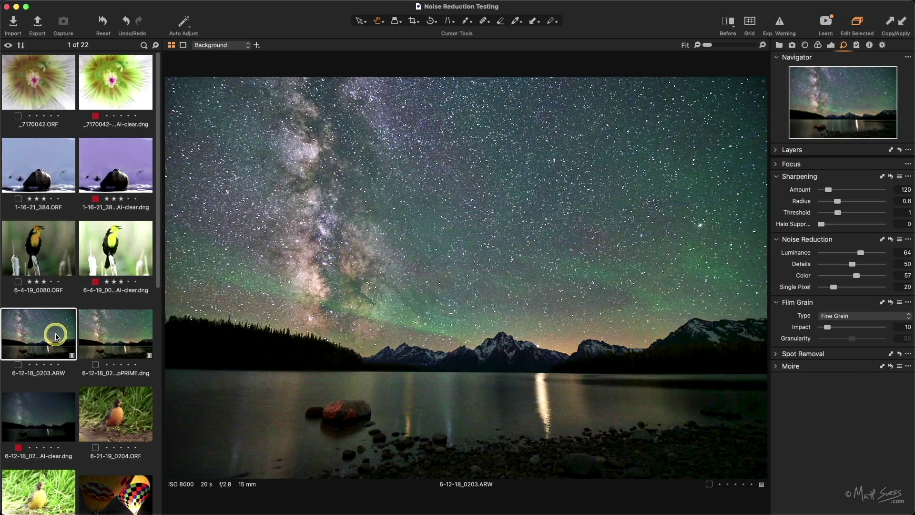
pyautogui.click(105, 336)
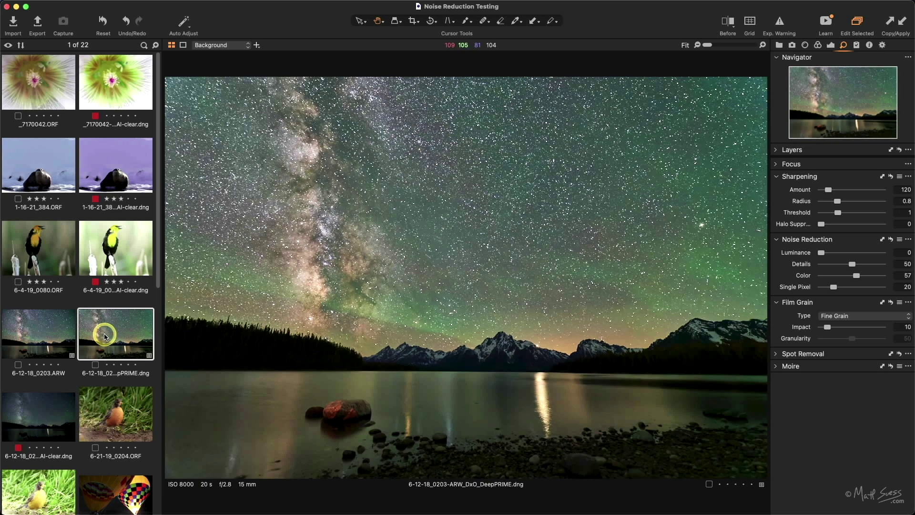
# Compare the noise and detail of the DeepPRIME DNG and 6-12-18_0203.ARW at 100% around the mountains and lake.
pyautogui.click(381, 372)
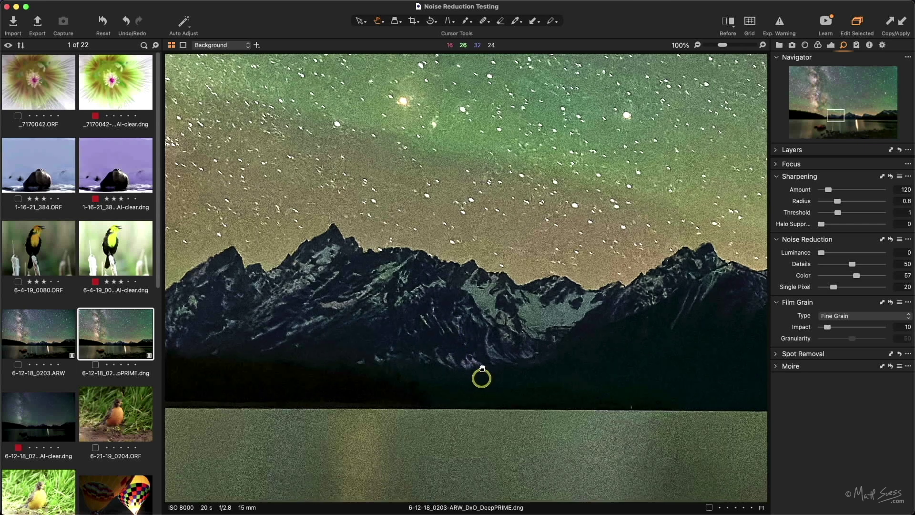
pyautogui.moveTo(479, 380); pyautogui.dragTo(457, 277)
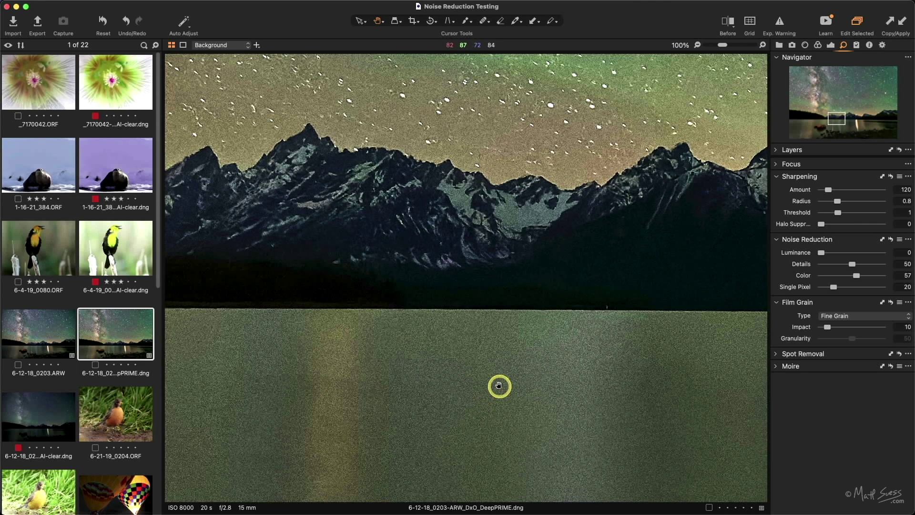
pyautogui.click(52, 335)
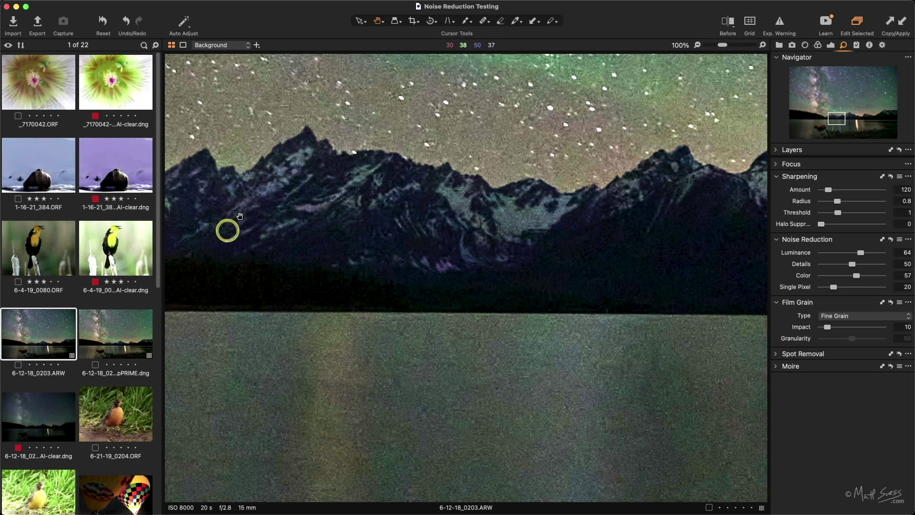
pyautogui.click(116, 327)
pyautogui.moveTo(594, 218); pyautogui.dragTo(282, 265)
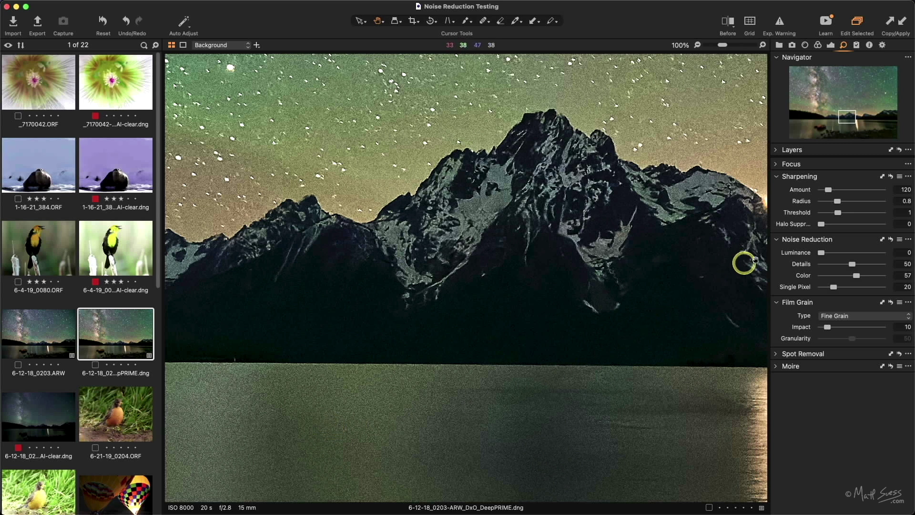
# Set luminance noise reduction to 19 on the DeepPRIME DNG and compare its starry sky with 6-12-18_0203.ARW at 100%.
pyautogui.click(835, 254)
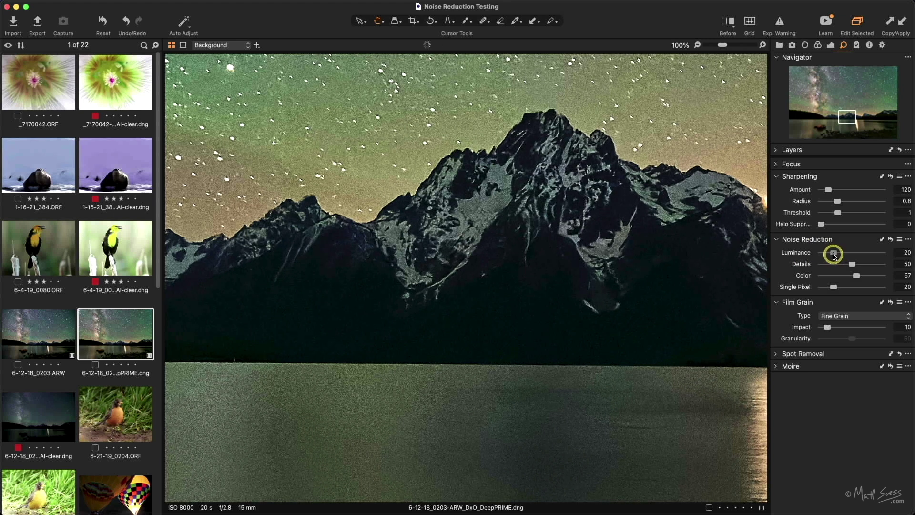
pyautogui.click(435, 275)
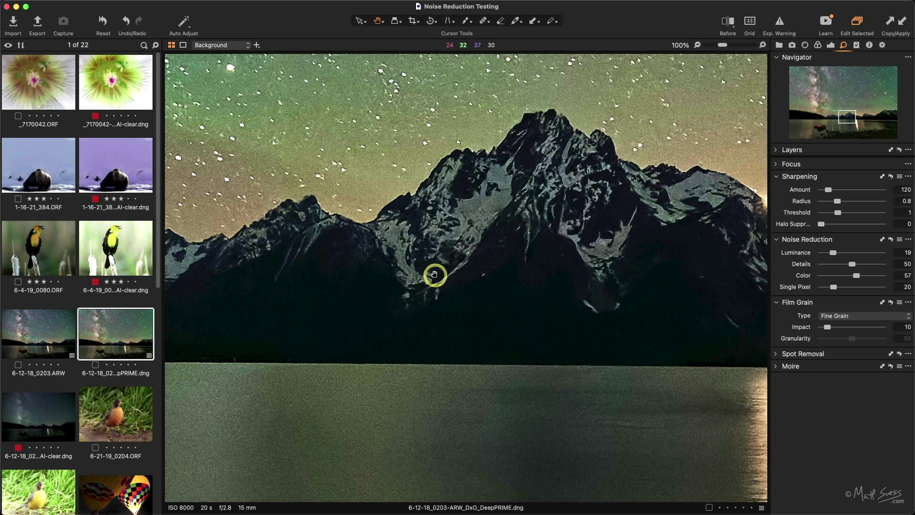
pyautogui.moveTo(435, 275); pyautogui.dragTo(488, 149)
pyautogui.click(43, 337)
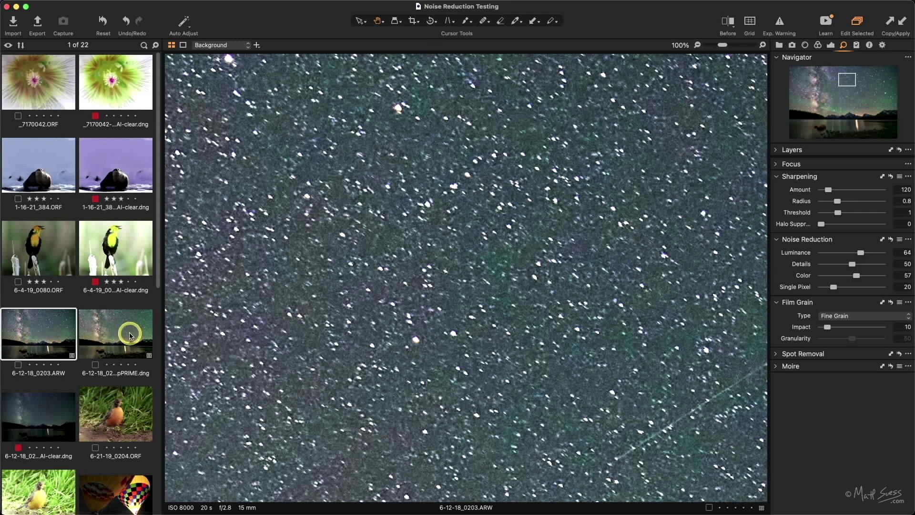
pyautogui.click(130, 335)
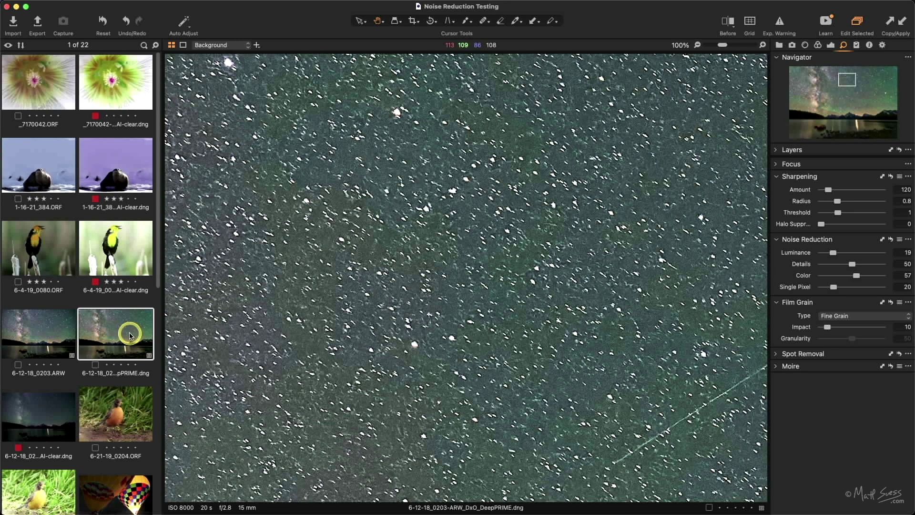
pyautogui.click(49, 336)
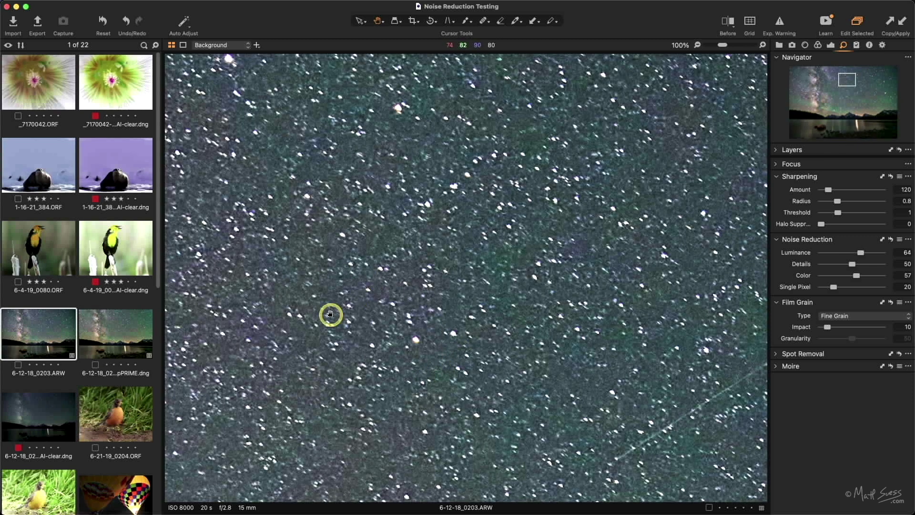
# View 6-12-18_0203-DeNoiseAI-clear.dng as a whole and examine its noise at 100% around the treeline and lake.
pyautogui.press('super+0')
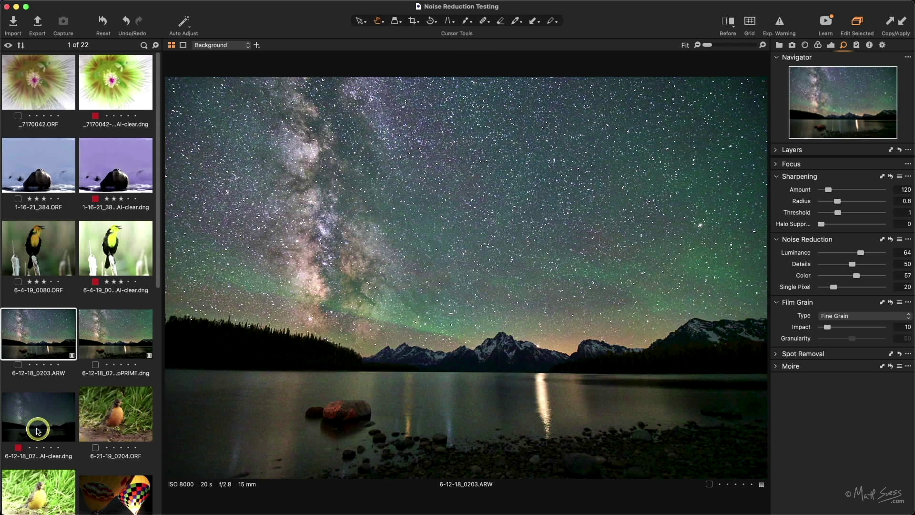
pyautogui.click(49, 411)
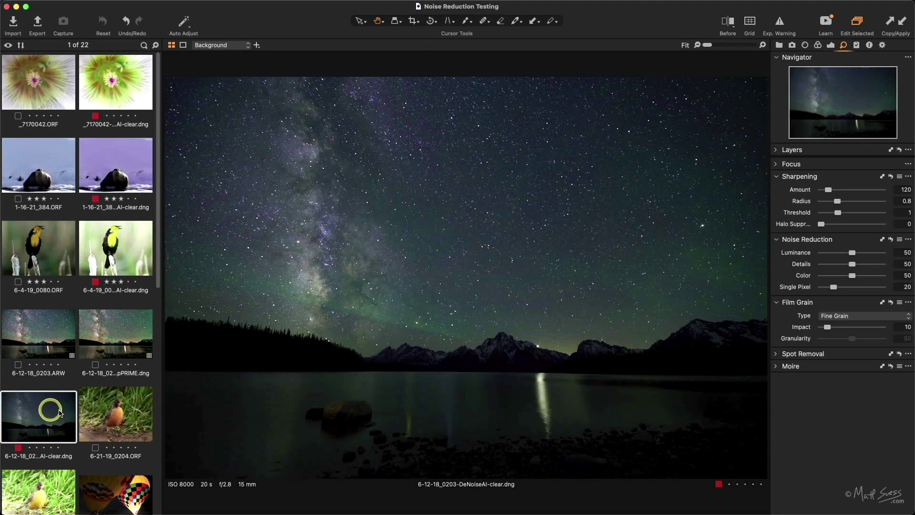
pyautogui.click(371, 367)
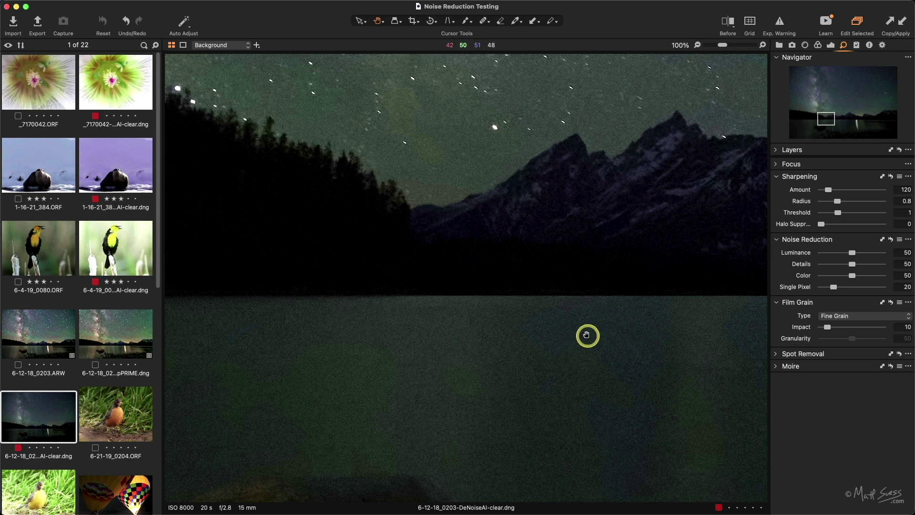
pyautogui.click(596, 323)
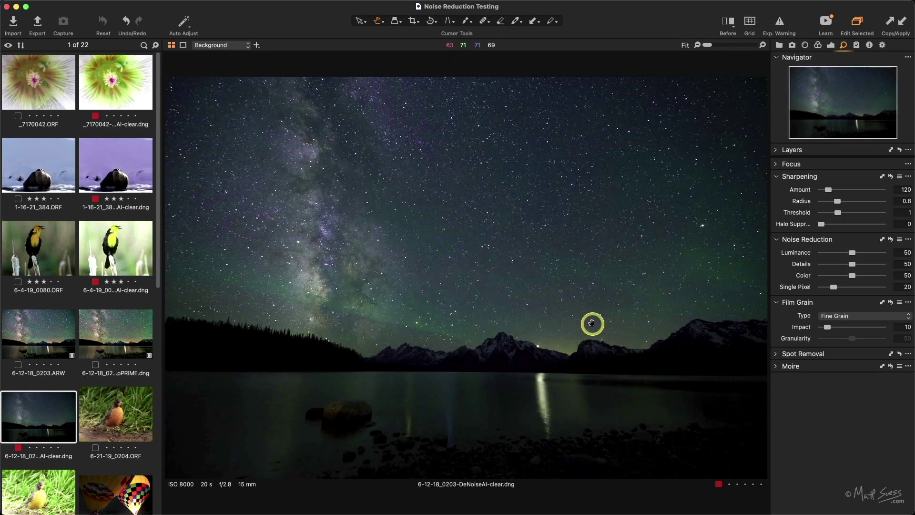
# Copy the adjustments from 6-12-18_0203.ARW and apply them to 6-12-18_0203-DeNoiseAI-clear.dng.
pyautogui.click(32, 339)
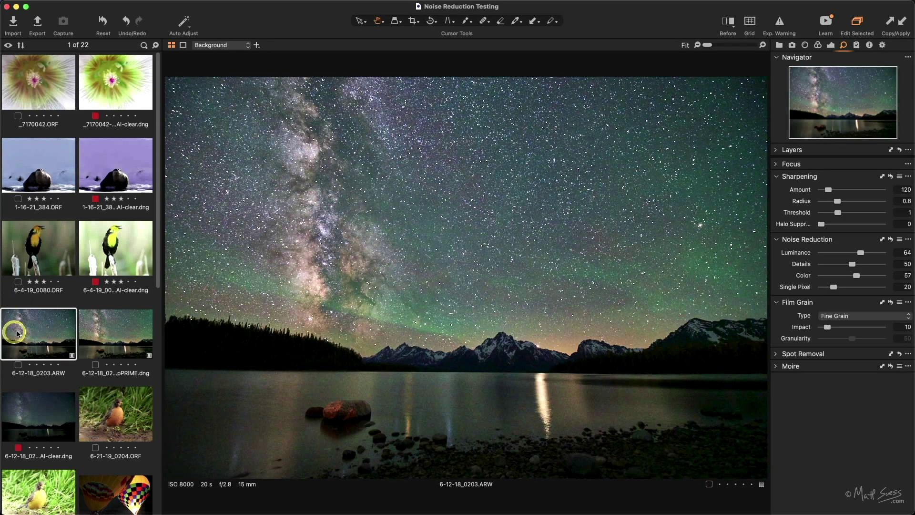
pyautogui.click(39, 419)
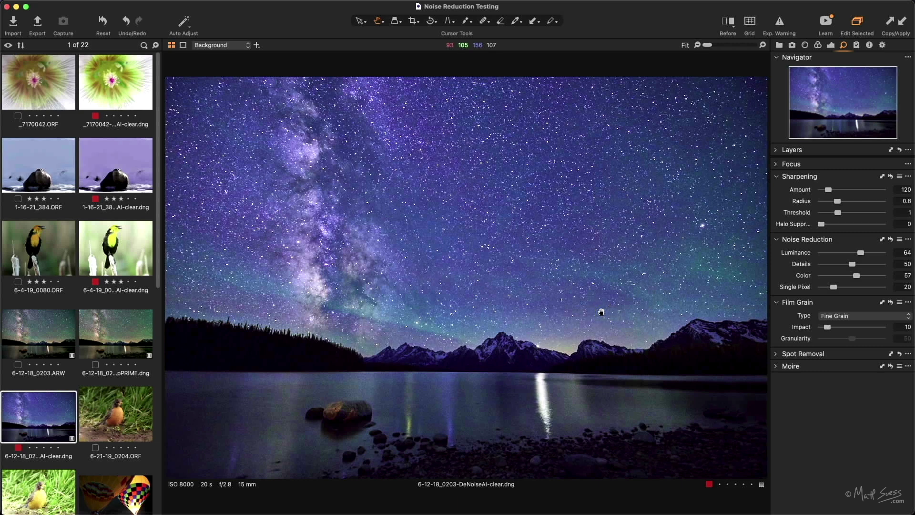
pyautogui.click(711, 281)
# Compare the colors, white balance and exposure settings of 6-12-18_0203-DeNoiseAI-clear.dng with those of 6-12-18_0203.ARW.
pyautogui.click(833, 44)
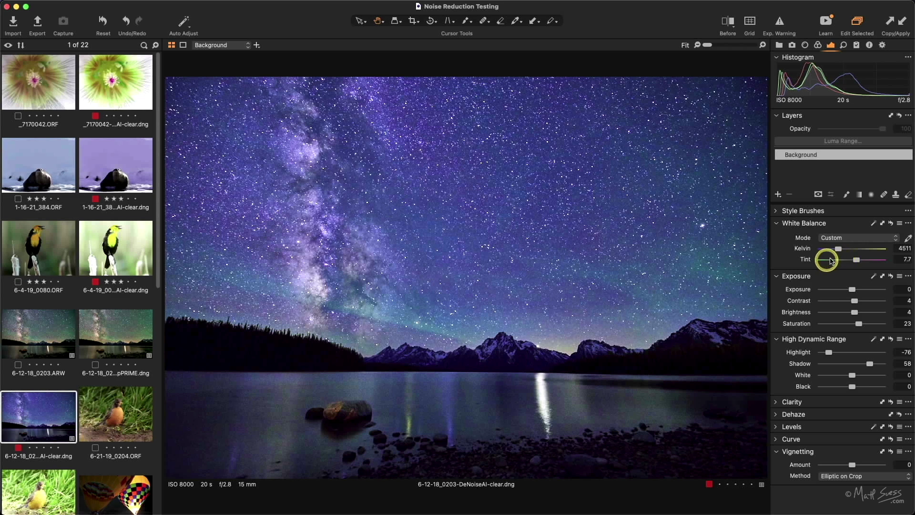
pyautogui.click(38, 332)
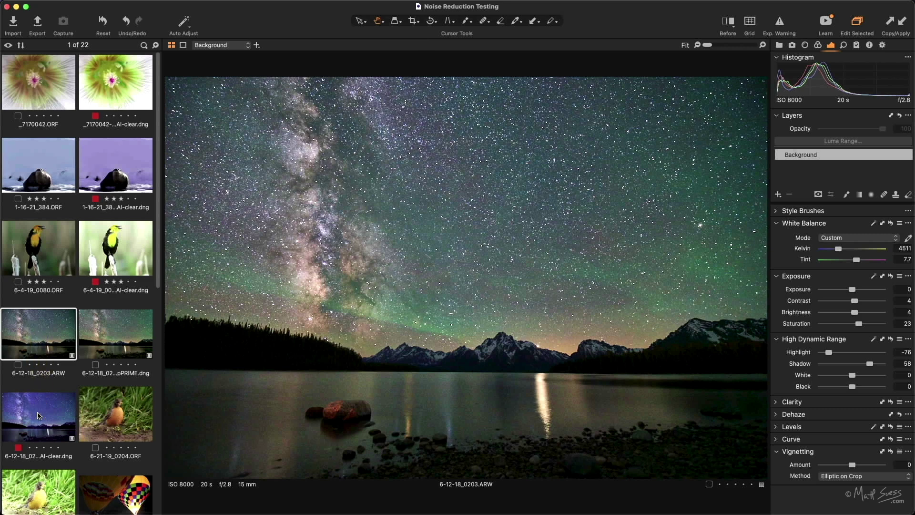
pyautogui.click(39, 416)
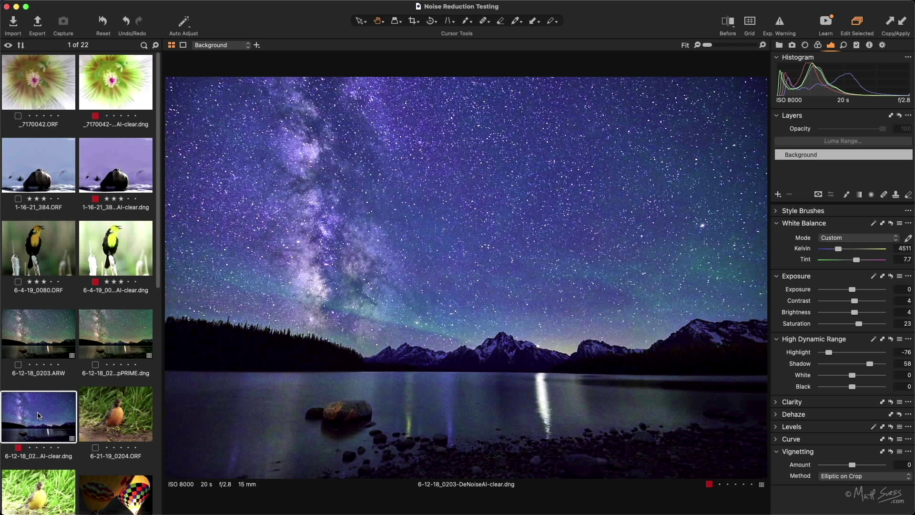
pyautogui.click(301, 427)
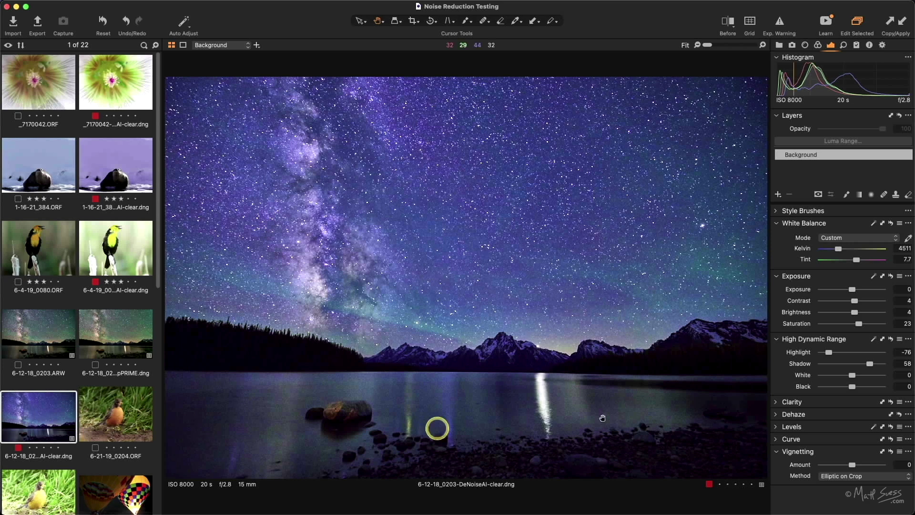
# Correct 6-12-18_0203-DeNoiseAI-clear.dng with a white balance of 5581 Kelvin, Shadow 100 and Exposure 0.14, using 6-12-18_0203.ARW as reference.
pyautogui.click(872, 351)
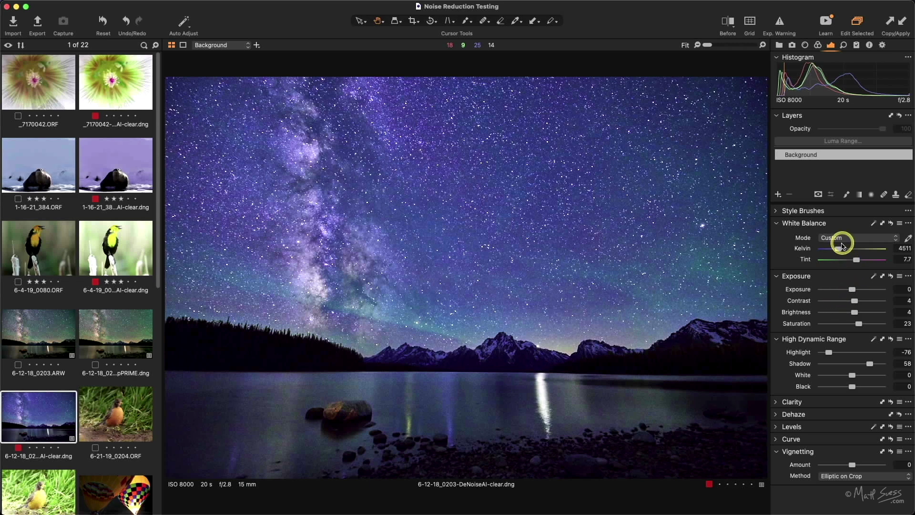
pyautogui.moveTo(838, 248); pyautogui.dragTo(834, 254)
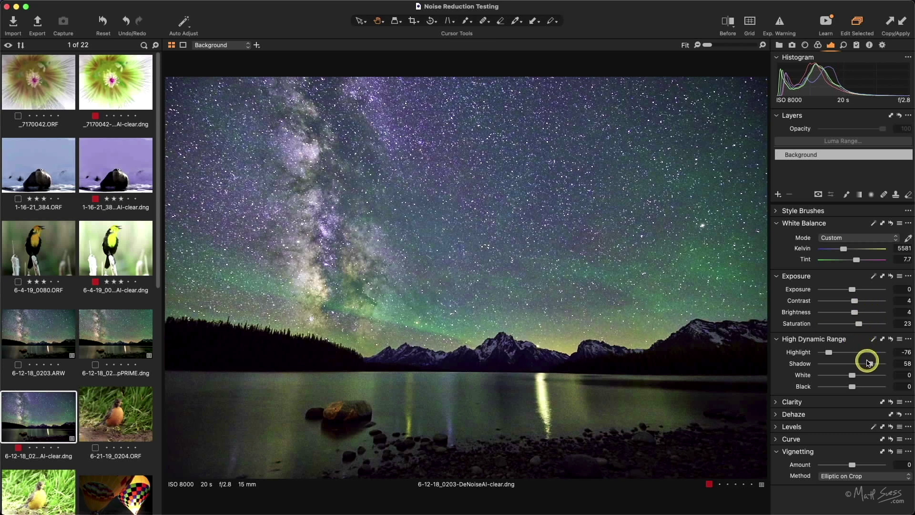
pyautogui.moveTo(871, 365); pyautogui.dragTo(891, 363)
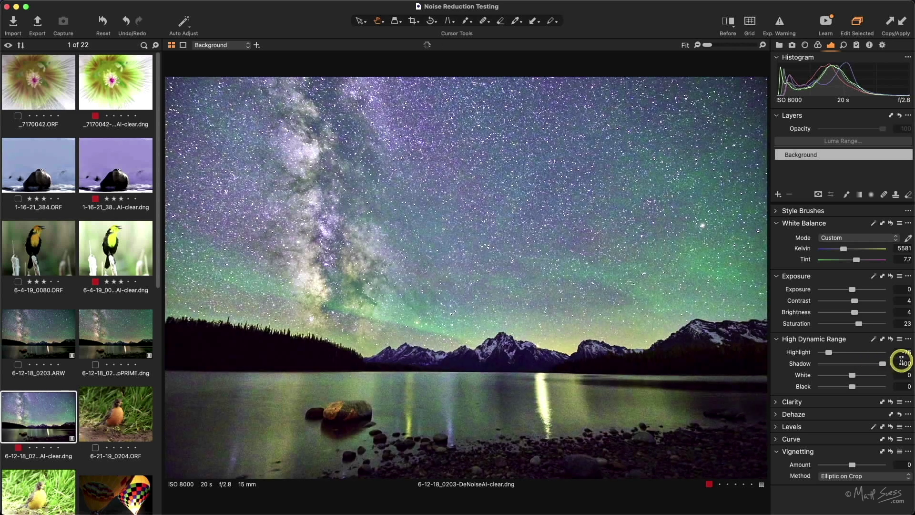
pyautogui.click(50, 333)
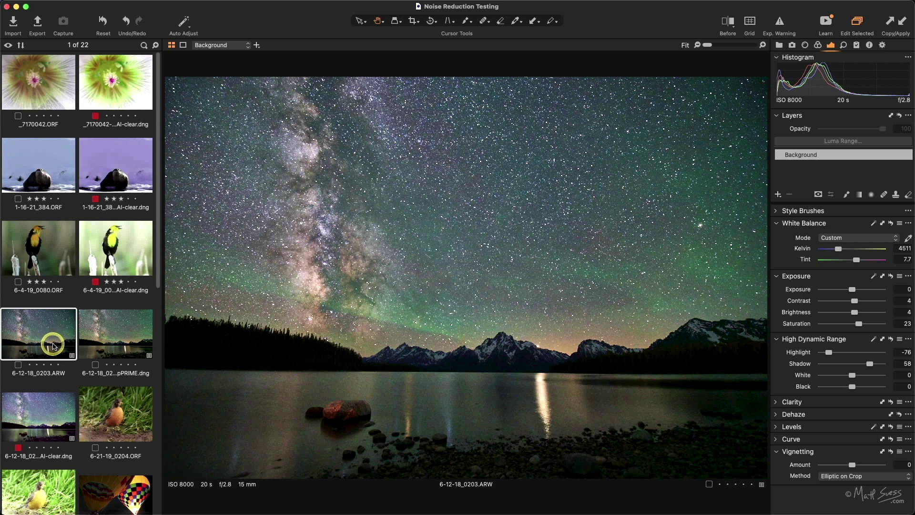
pyautogui.click(29, 416)
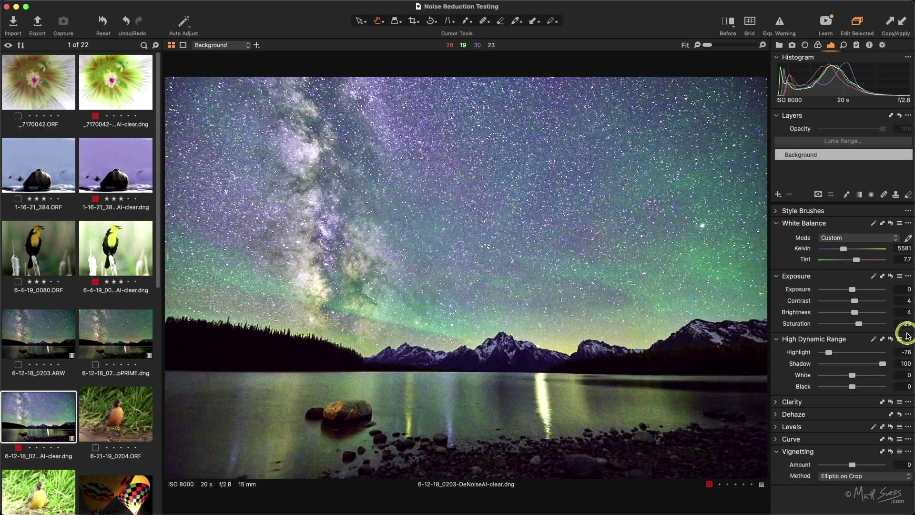
pyautogui.moveTo(853, 290); pyautogui.dragTo(856, 291)
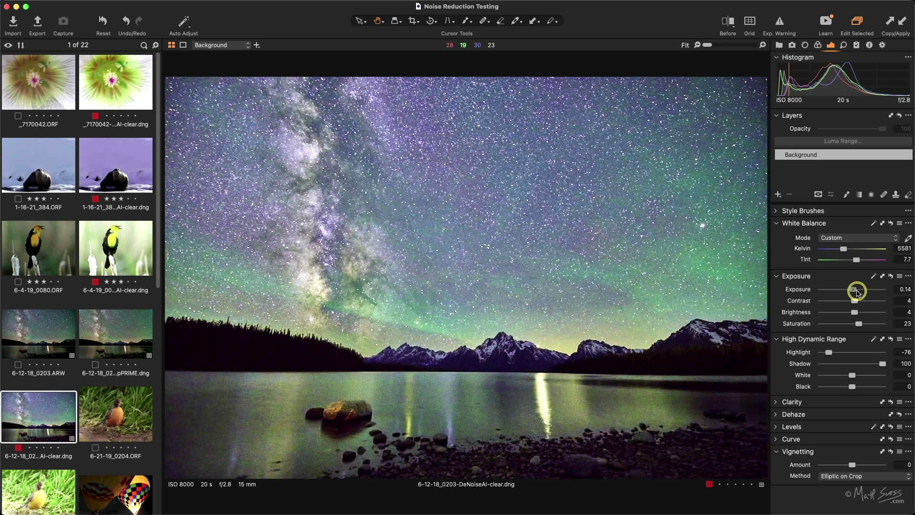
# Compare the mountain detail and noise of the DeNoise AI DNG with the DeepPRIME DNG at 100%.
pyautogui.click(461, 372)
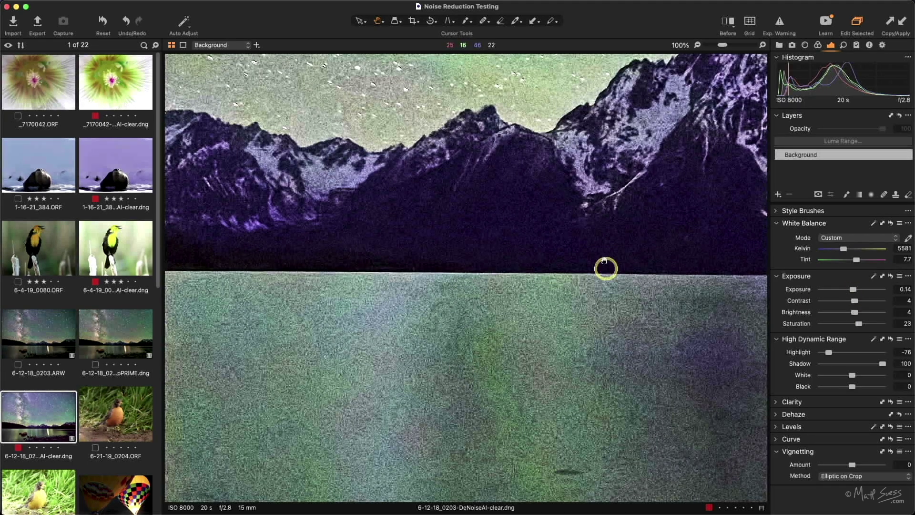
pyautogui.moveTo(601, 245); pyautogui.dragTo(386, 371)
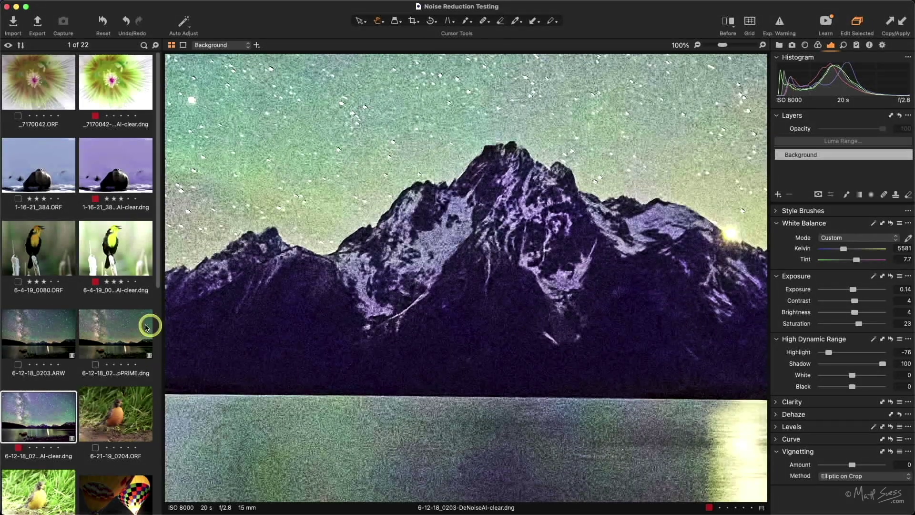
pyautogui.click(115, 335)
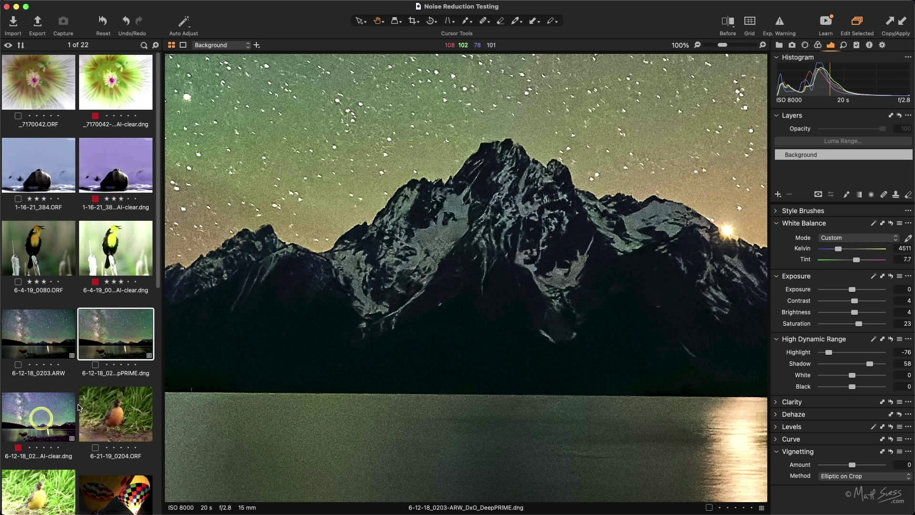
pyautogui.click(51, 411)
pyautogui.click(667, 288)
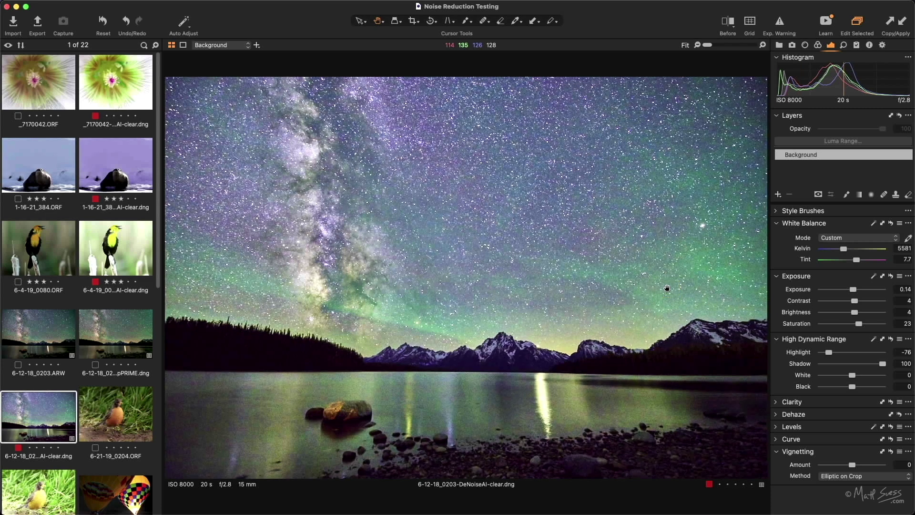
# Compare the colors of 6-4-19_0080.ORF and 6-21-19_0204.ORF with those of their DeNoise AI DNG versions.
pyautogui.click(41, 256)
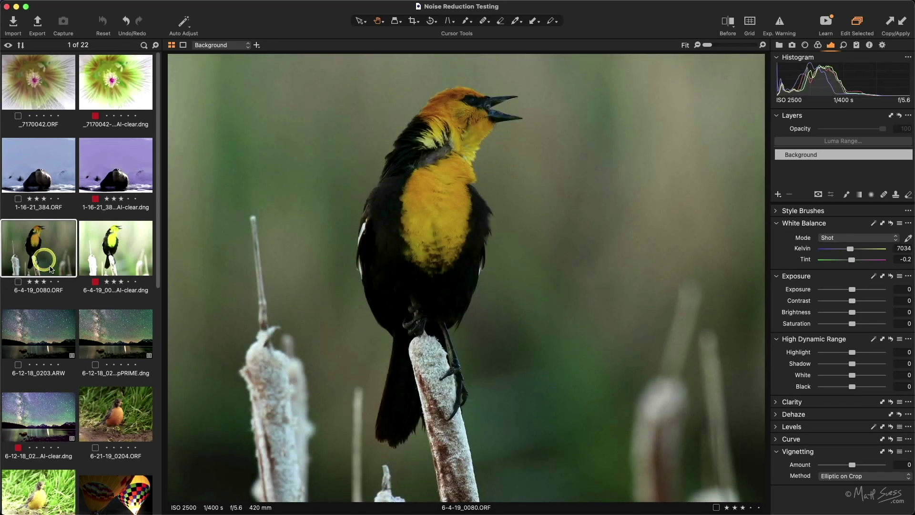
pyautogui.click(127, 249)
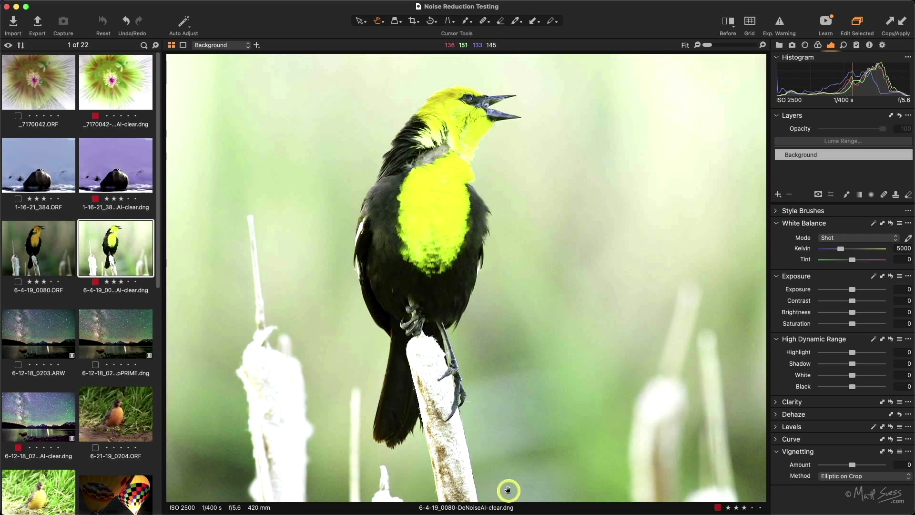
pyautogui.click(122, 421)
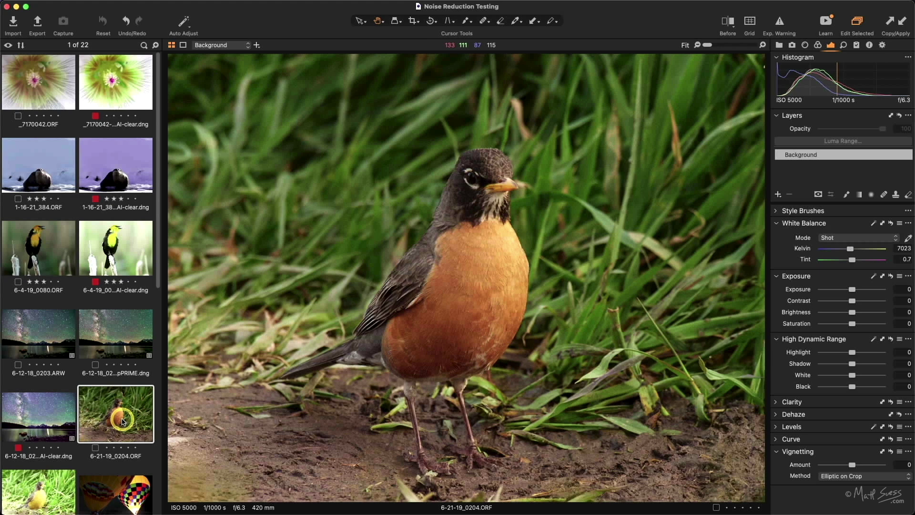
pyautogui.scroll(-3, 119, 420)
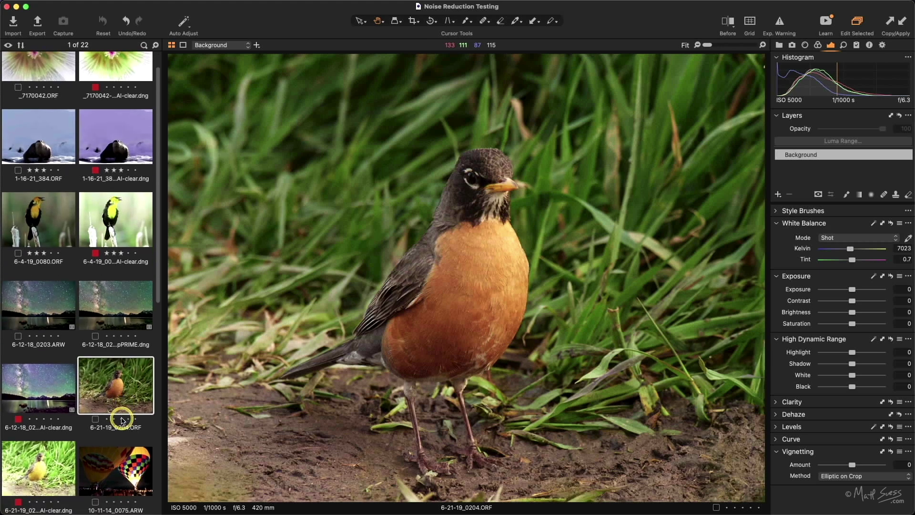
pyautogui.click(46, 422)
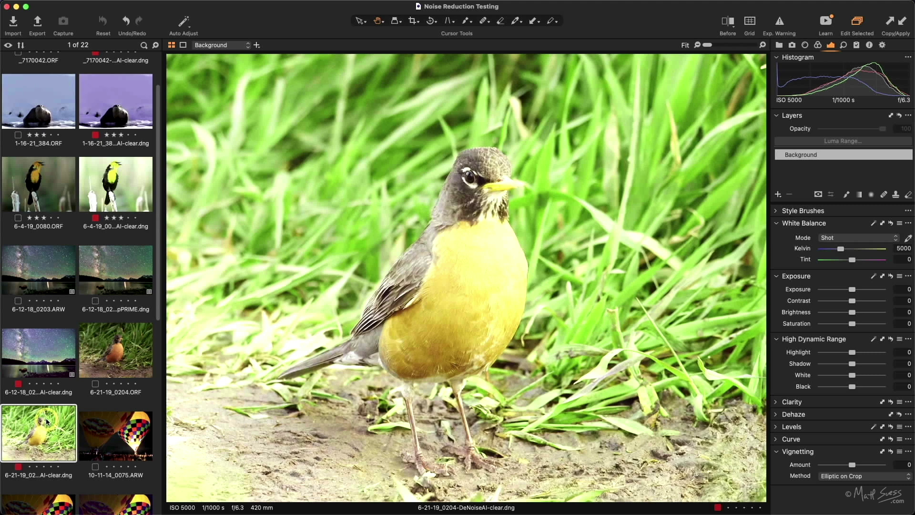
# Set Luminance noise reduction to 0 for 10-11-14_0075-ARW_DxO_DeepPRIME.dng and inspect the sky beside the lit balloon at 100%.
pyautogui.scroll(-7, 46, 421)
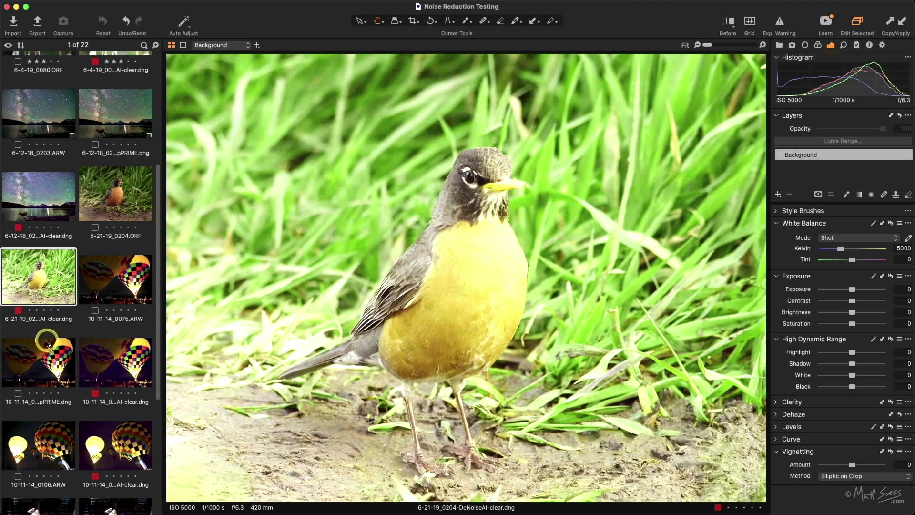
pyautogui.click(42, 365)
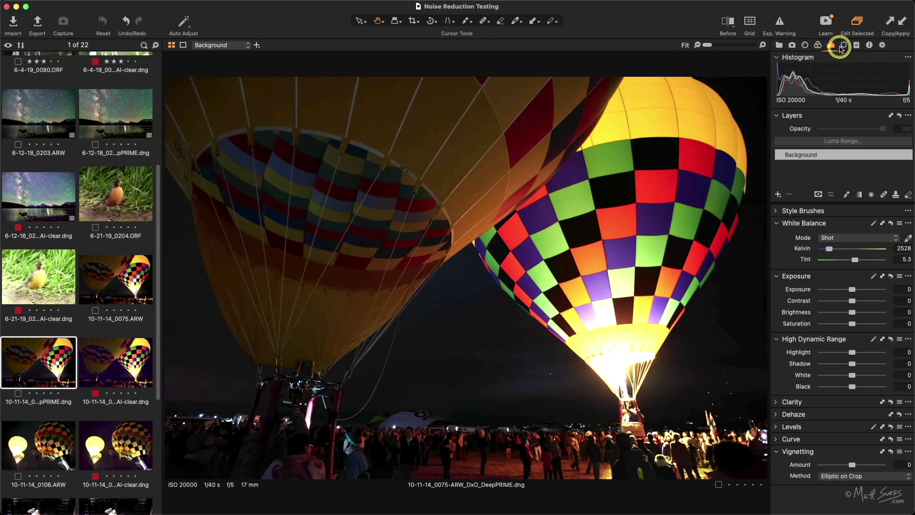
pyautogui.click(843, 46)
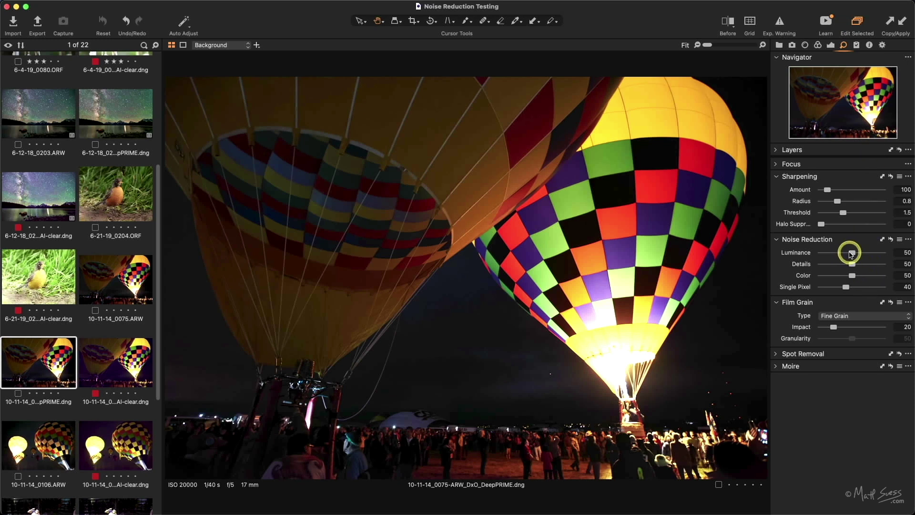
pyautogui.click(586, 376)
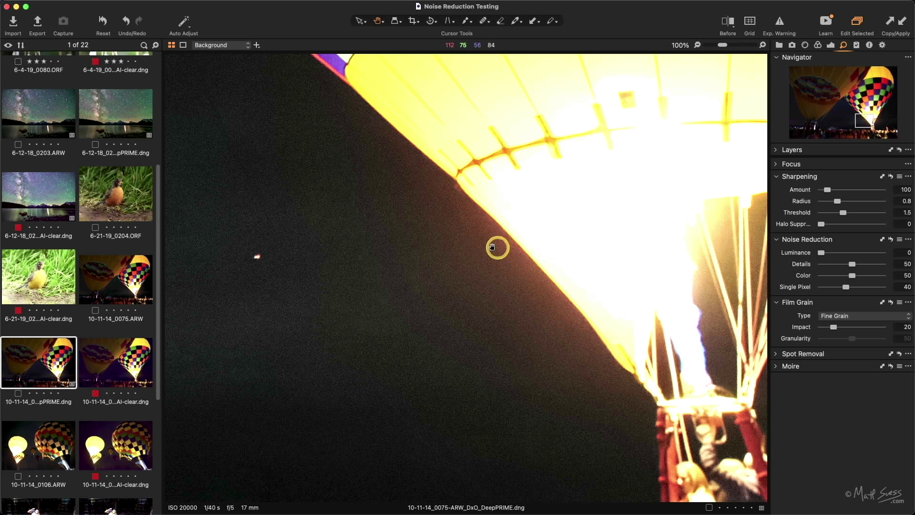
# Compare the sky noise around the lit balloon in 10-11-14_0075.ARW and 10-11-14_0075-DeNoiseAI-clear.dng at 100%.
pyautogui.click(121, 278)
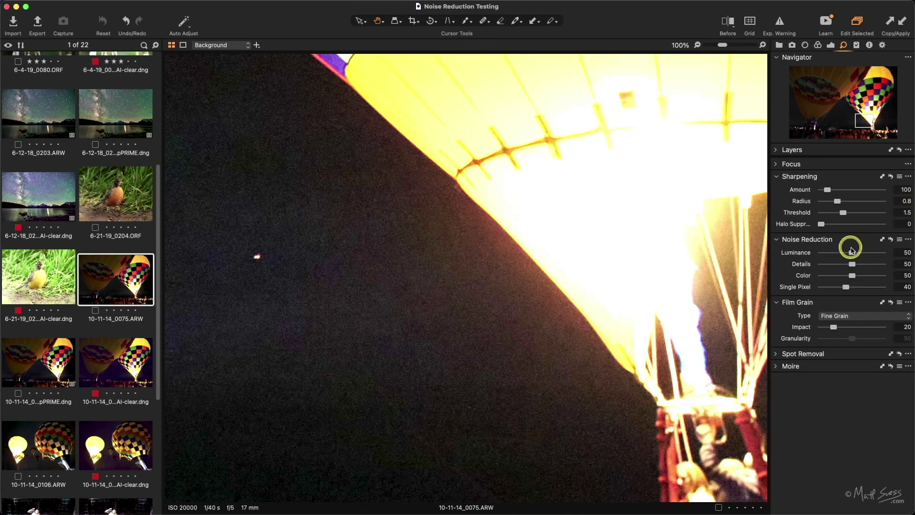
pyautogui.moveTo(461, 260); pyautogui.dragTo(667, 410)
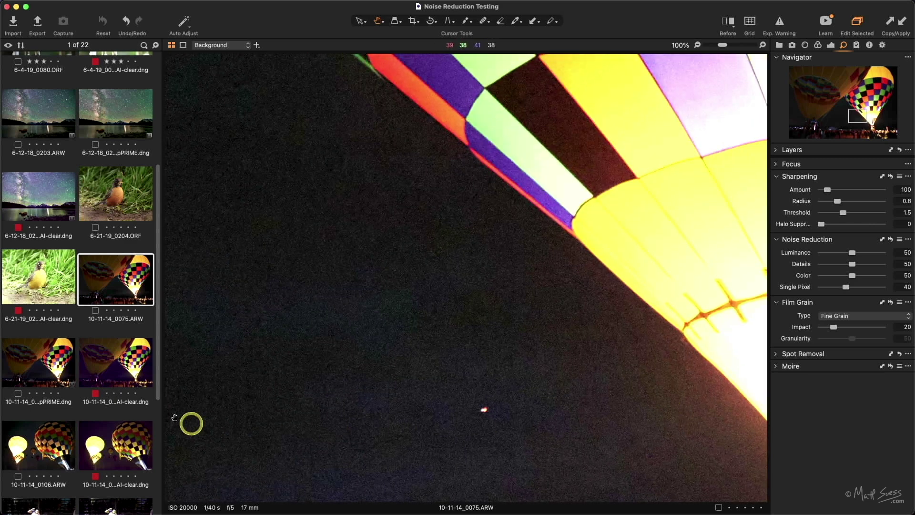
pyautogui.click(120, 366)
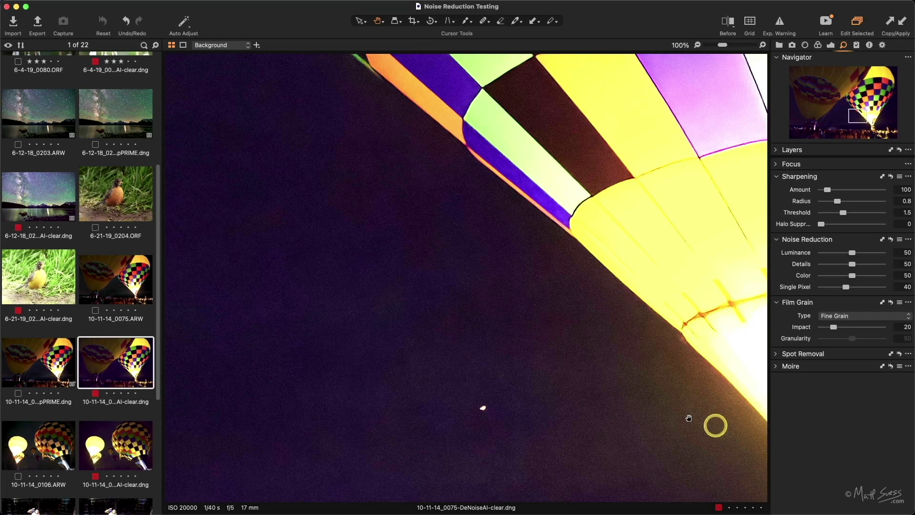
pyautogui.moveTo(664, 413); pyautogui.dragTo(484, 278)
pyautogui.moveTo(617, 382); pyautogui.dragTo(551, 284)
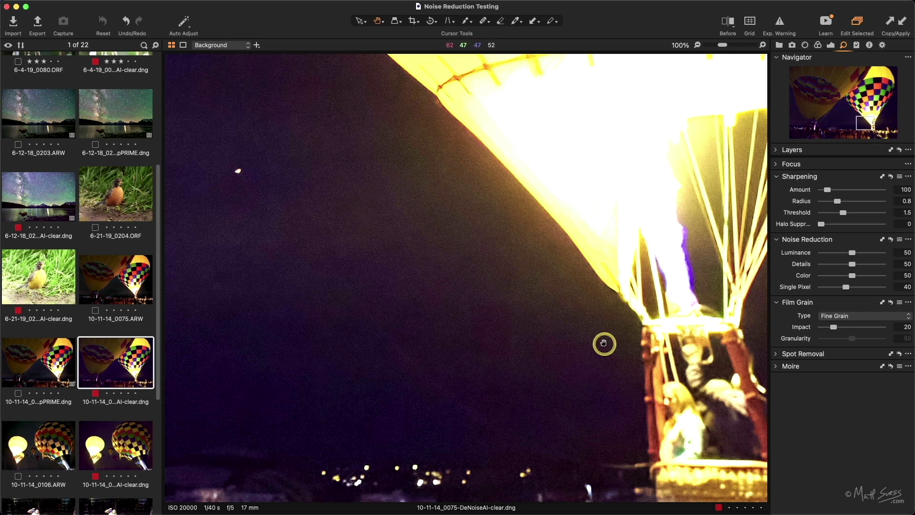
# Compare the crowd's detail and noise at 100% in the DeNoise AI and DeepPRIME versions of 10-11-14_0075.
pyautogui.moveTo(364, 384); pyautogui.dragTo(723, 205)
pyautogui.moveTo(398, 290); pyautogui.dragTo(453, 235)
pyautogui.click(44, 363)
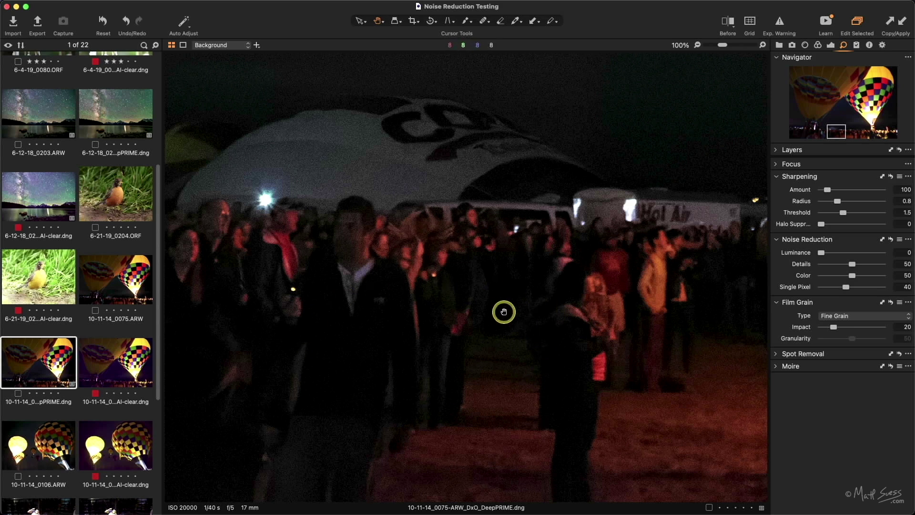
pyautogui.click(122, 361)
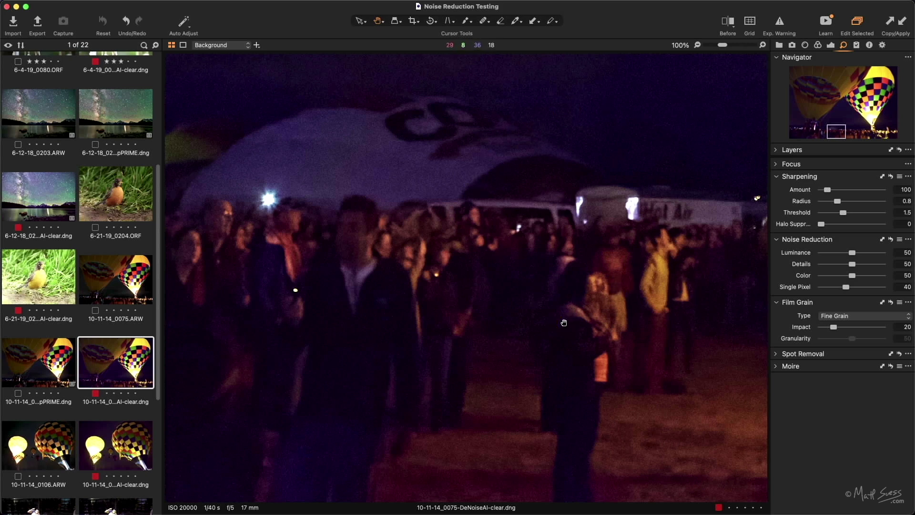
pyautogui.click(50, 371)
# Fit 10-11-14_0075-ARW_DxO_DeepPRIME.dng to the view and raise its Shadow to 54.
pyautogui.click(460, 360)
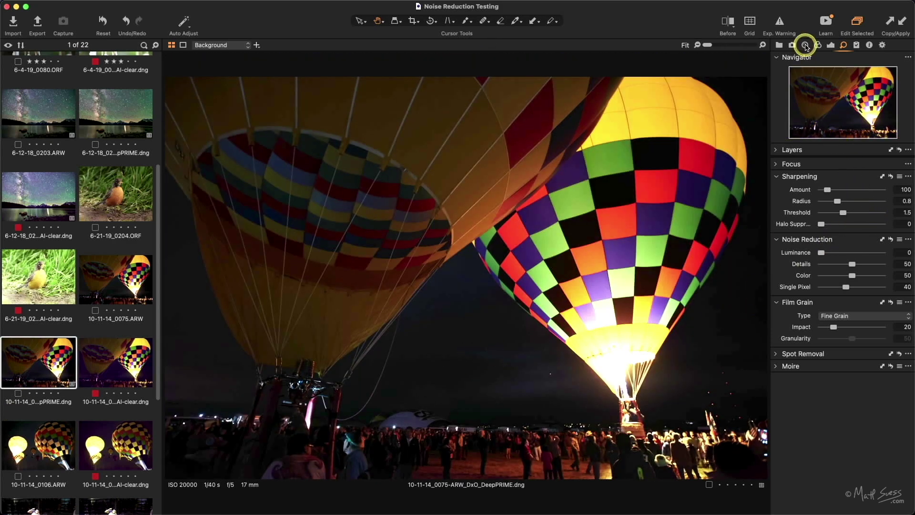
pyautogui.click(831, 45)
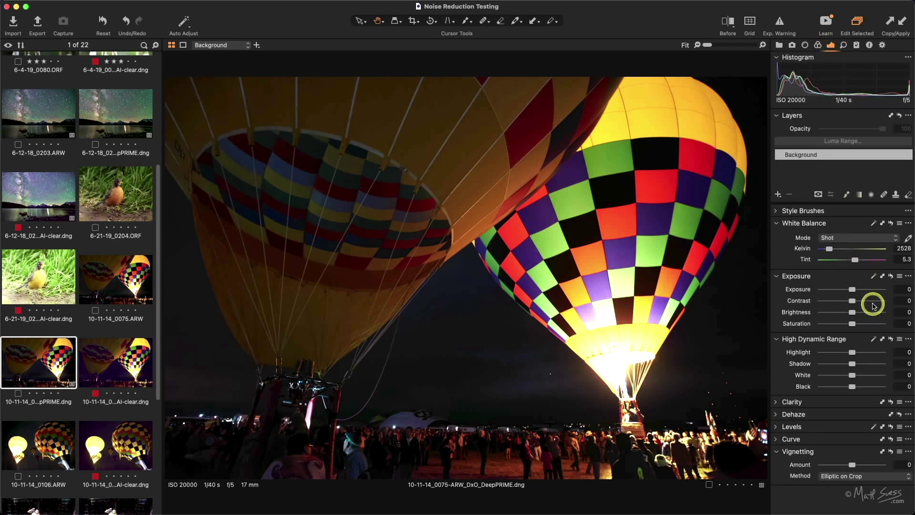
pyautogui.moveTo(877, 366); pyautogui.dragTo(868, 364)
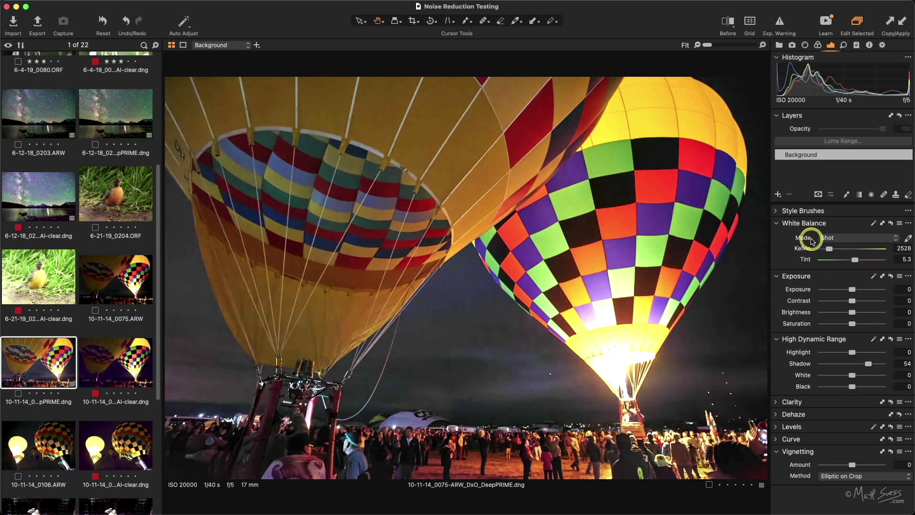
# Sample the DeepPRIME DNG's white balance from the balloon's dark panels, refine Tint to -15.6 and set Highlight to -59.
pyautogui.click(908, 239)
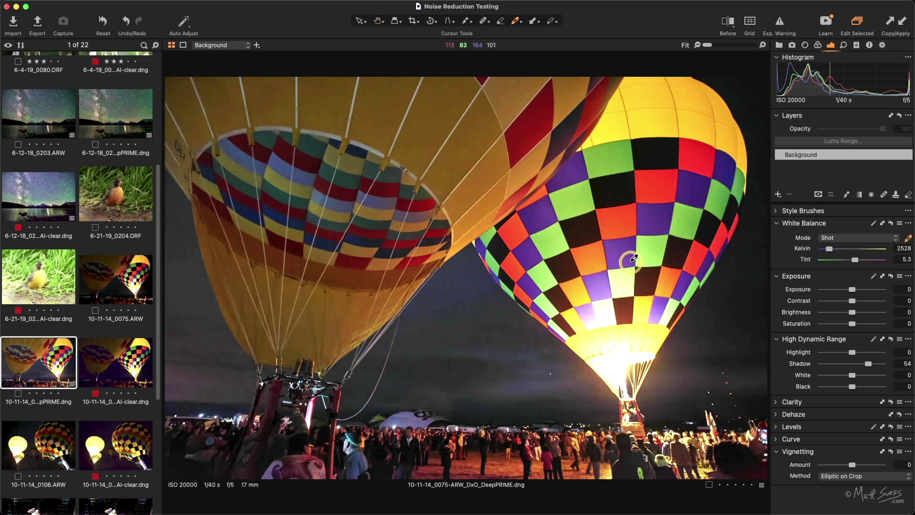
pyautogui.click(502, 246)
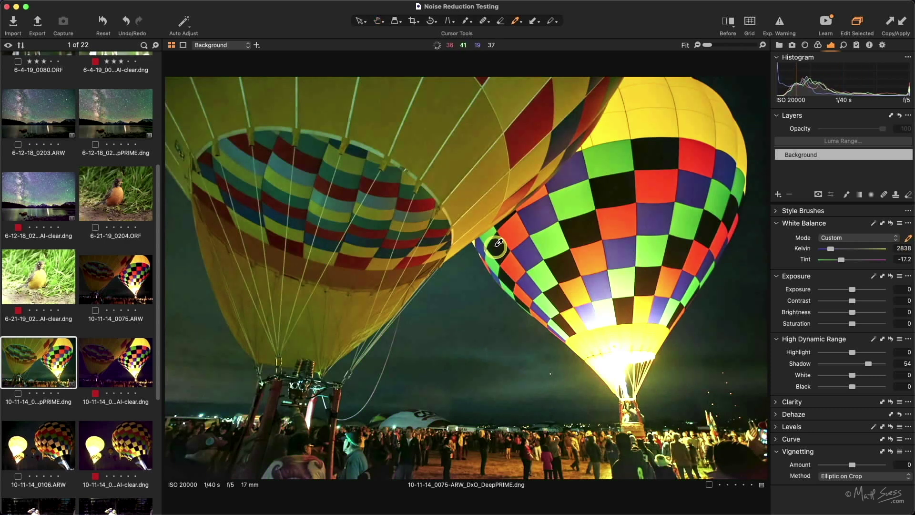
pyautogui.click(557, 260)
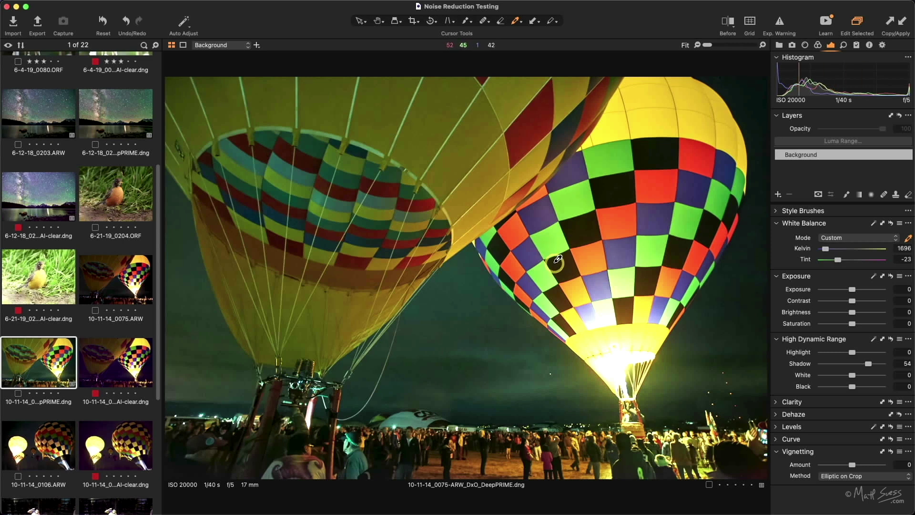
pyautogui.click(507, 275)
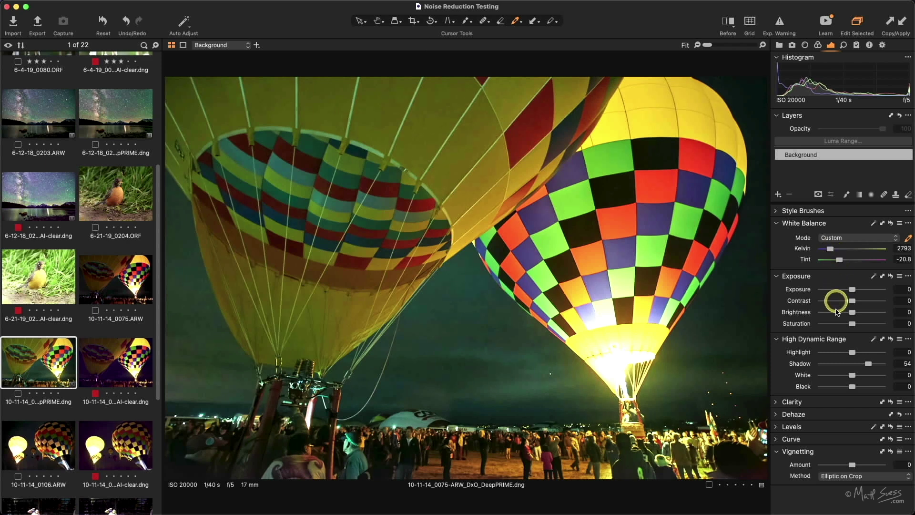
pyautogui.click(835, 354)
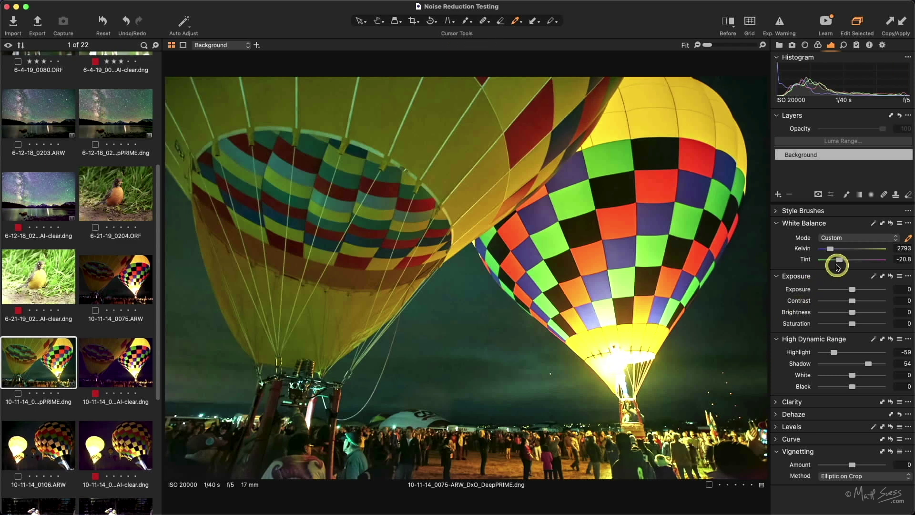
pyautogui.moveTo(840, 262); pyautogui.dragTo(841, 262)
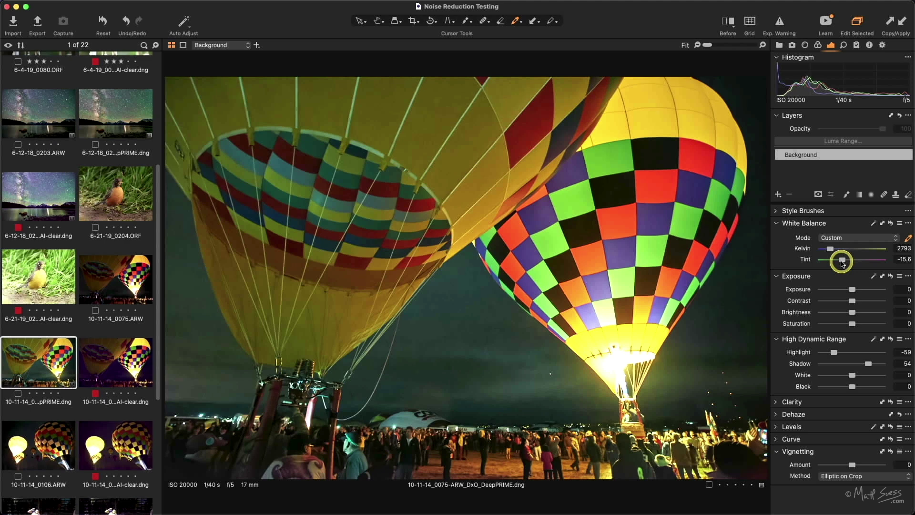
# Raise the Shadow of 10-11-14_0075-DeNoiseAI-clear.dng to 52.
pyautogui.click(110, 376)
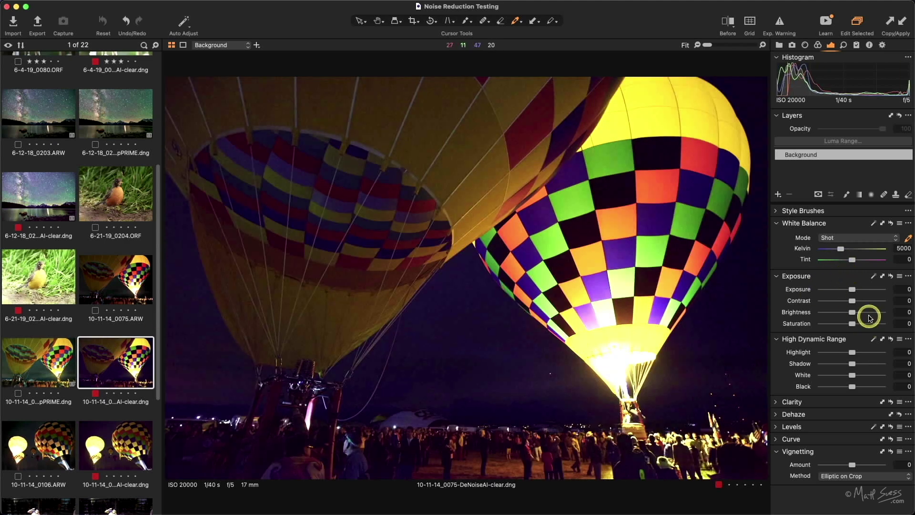
pyautogui.click(871, 365)
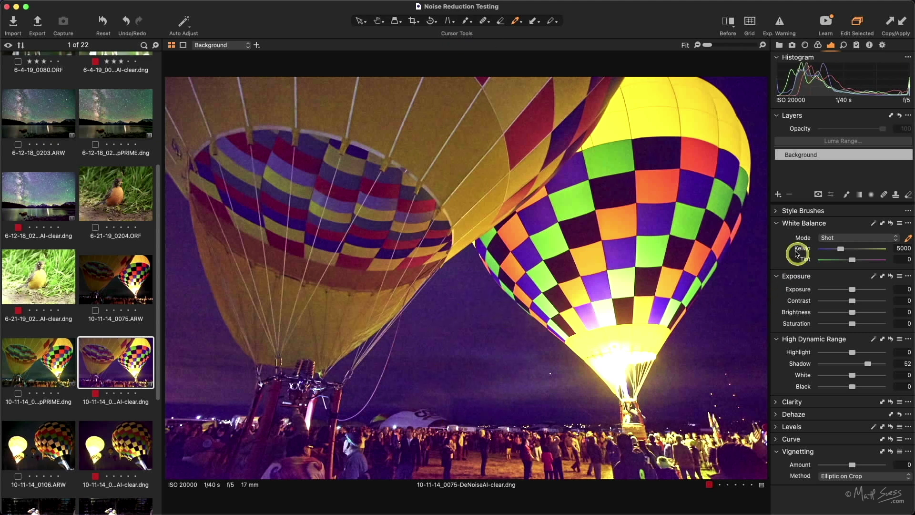
# Try sampling the DeNoise AI DNG's white balance from several dark balloon panels, and return the white balance mode to Shot.
pyautogui.click(498, 250)
pyautogui.click(498, 249)
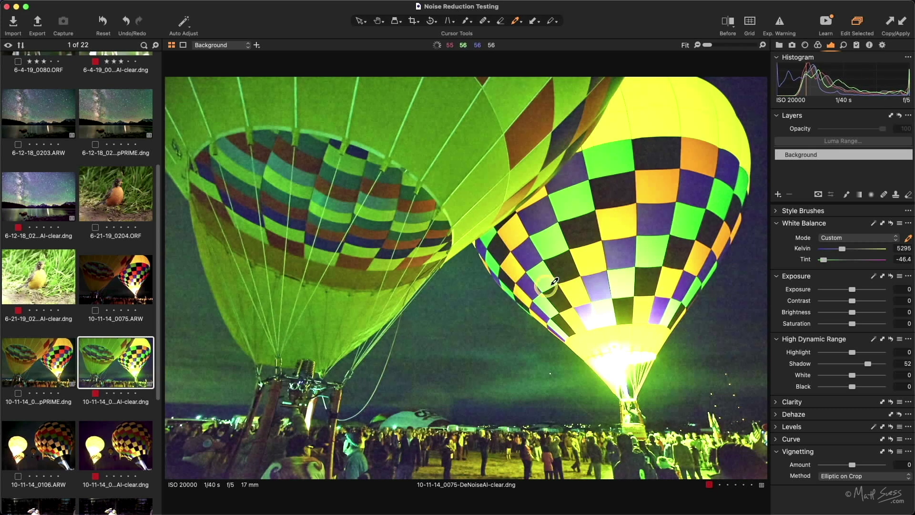
pyautogui.click(555, 258)
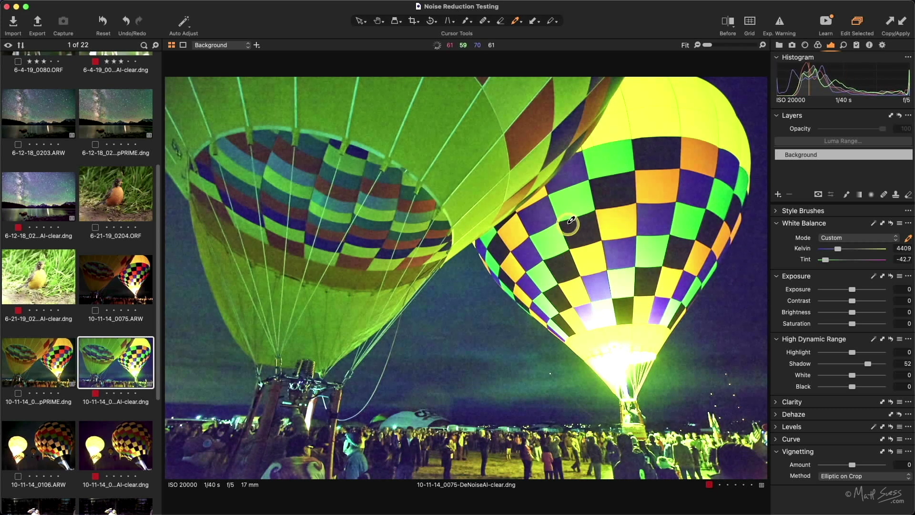
pyautogui.click(605, 187)
pyautogui.click(498, 244)
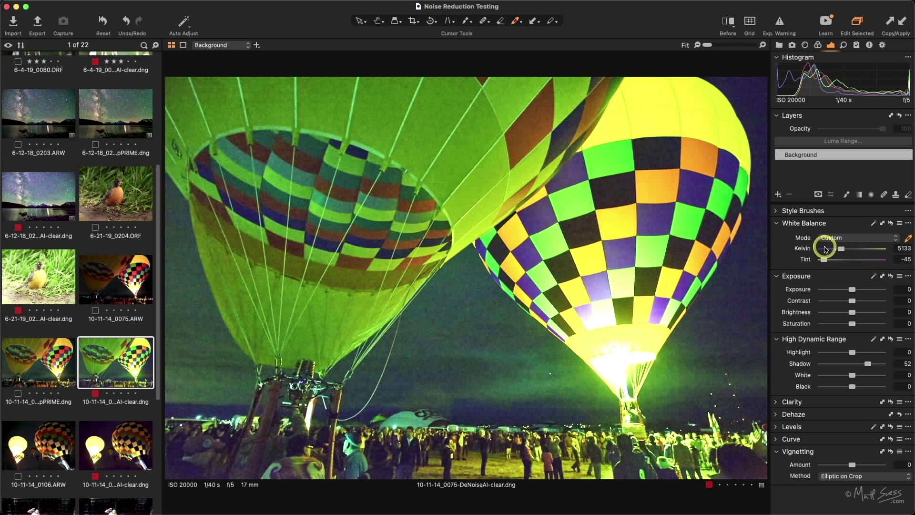
pyautogui.click(840, 238)
pyautogui.click(830, 249)
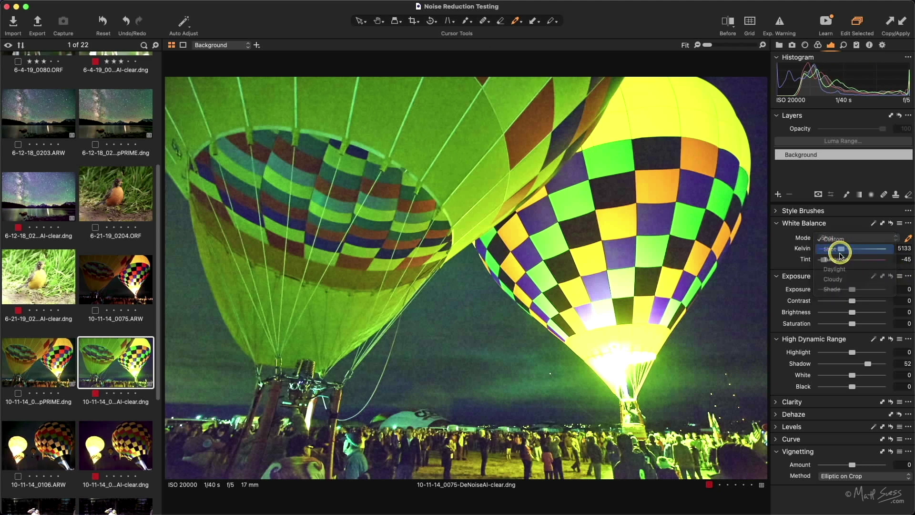
# Set the DeNoise AI DNG's Highlight to -80 and its white balance to 5304 Kelvin with Tint -16.
pyautogui.click(836, 353)
pyautogui.moveTo(833, 354); pyautogui.dragTo(827, 352)
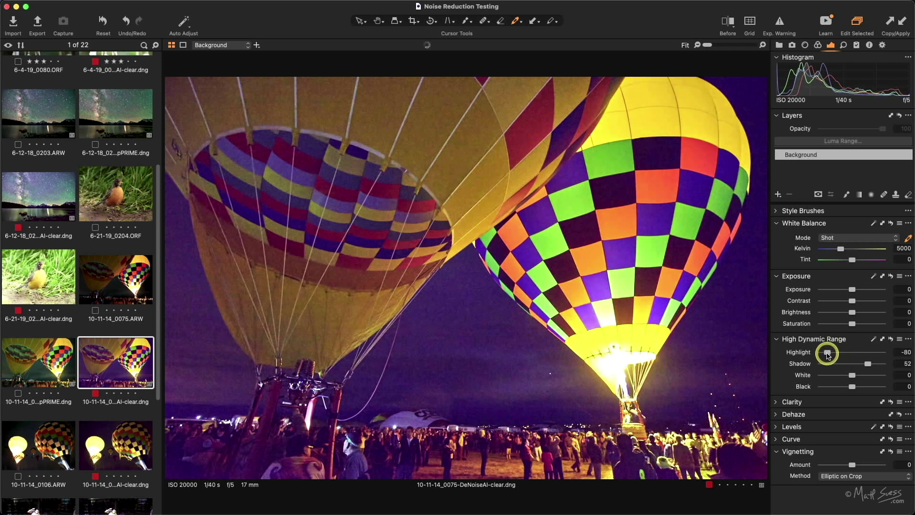
pyautogui.click(842, 249)
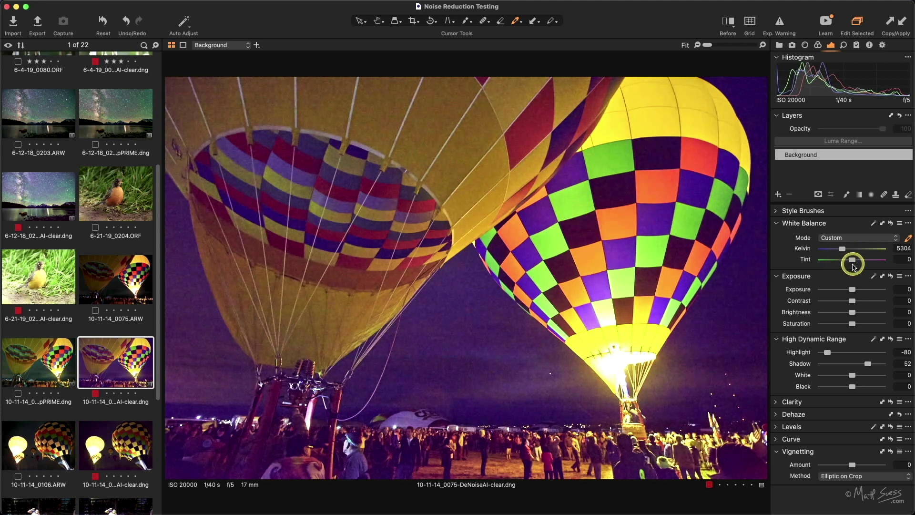
pyautogui.moveTo(853, 262); pyautogui.dragTo(843, 262)
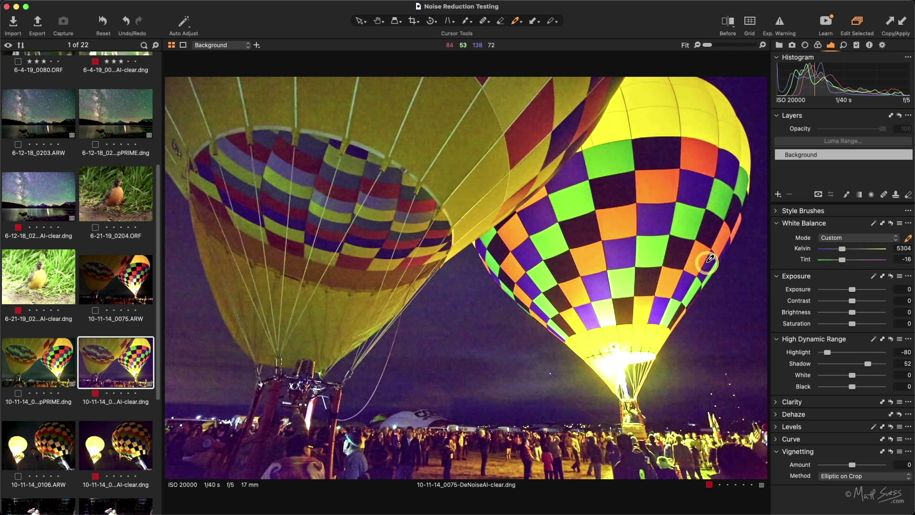
# Compare the overall colors of the adjusted DeepPRIME and DeNoise AI versions of 10-11-14_0075.
pyautogui.click(29, 366)
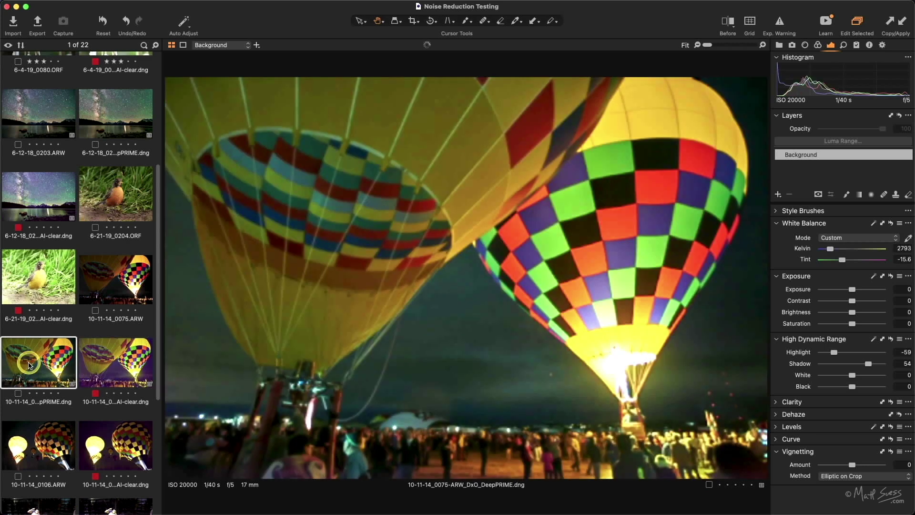
pyautogui.click(92, 363)
pyautogui.click(42, 362)
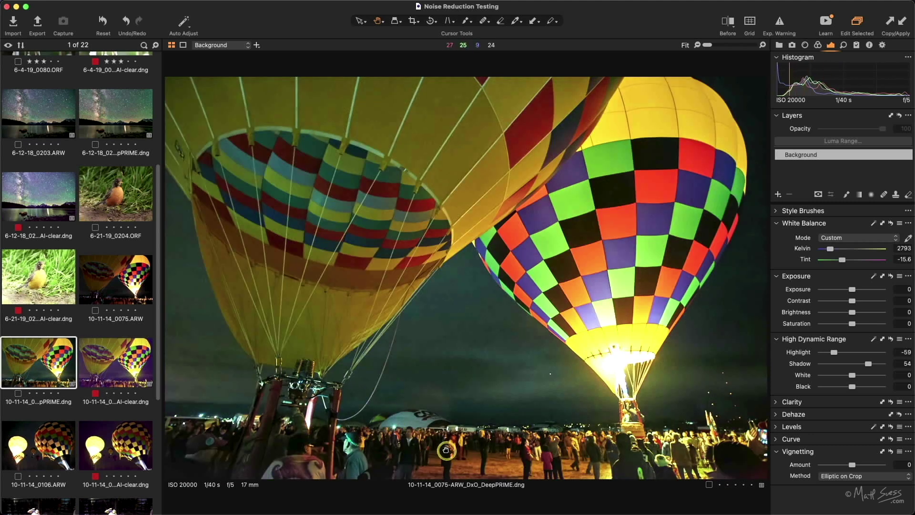
# Compare the crowd at 100% in the DeepPRIME and DeNoise AI versions of 10-11-14_0075.
pyautogui.click(446, 450)
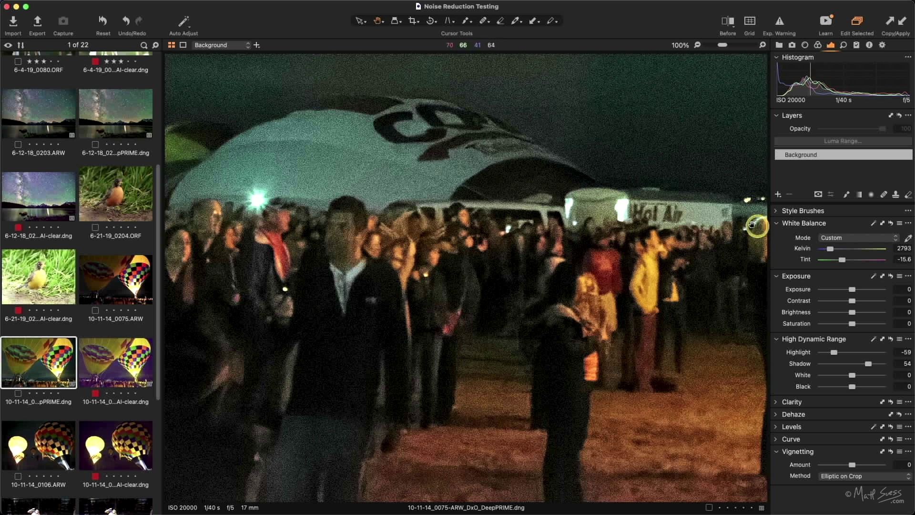
pyautogui.click(114, 364)
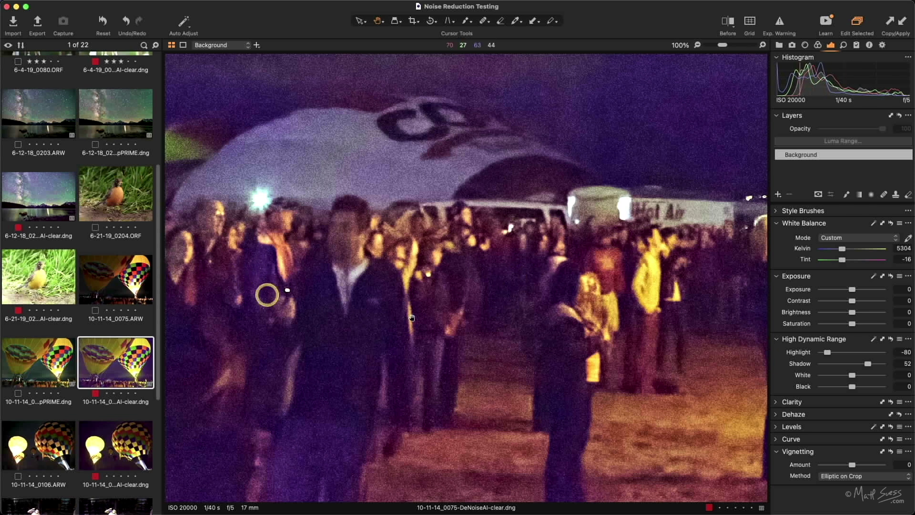
pyautogui.click(547, 341)
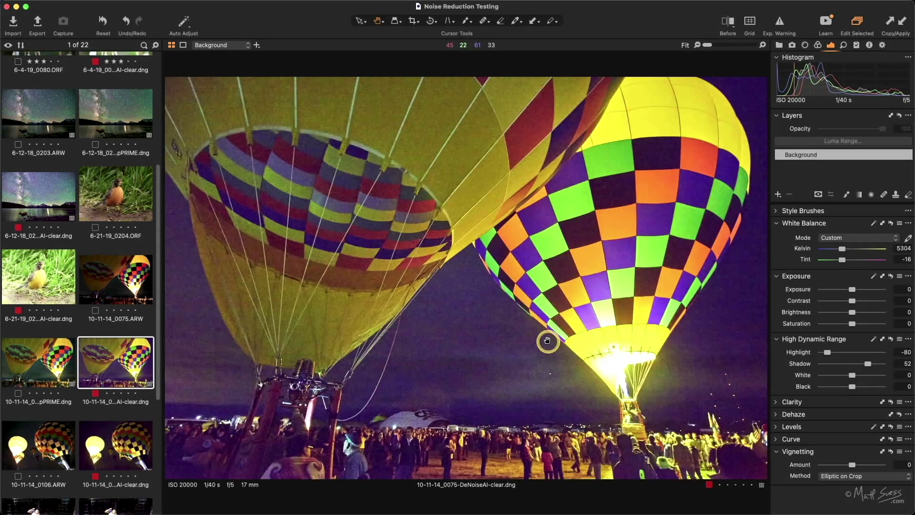
# Compare the burner flame and surrounding balloon fabric at 100% between the DeNoise AI and DeepPRIME versions of 10-11-14_0075.
pyautogui.click(622, 361)
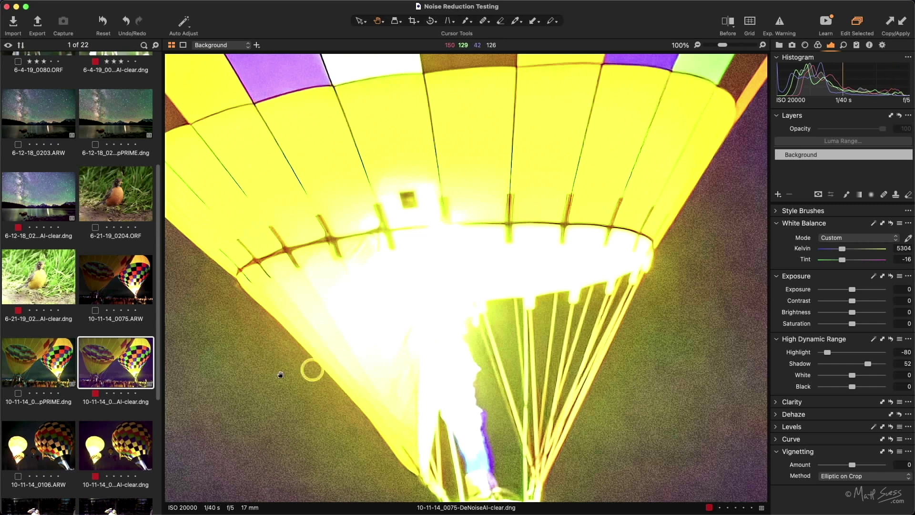
pyautogui.click(47, 365)
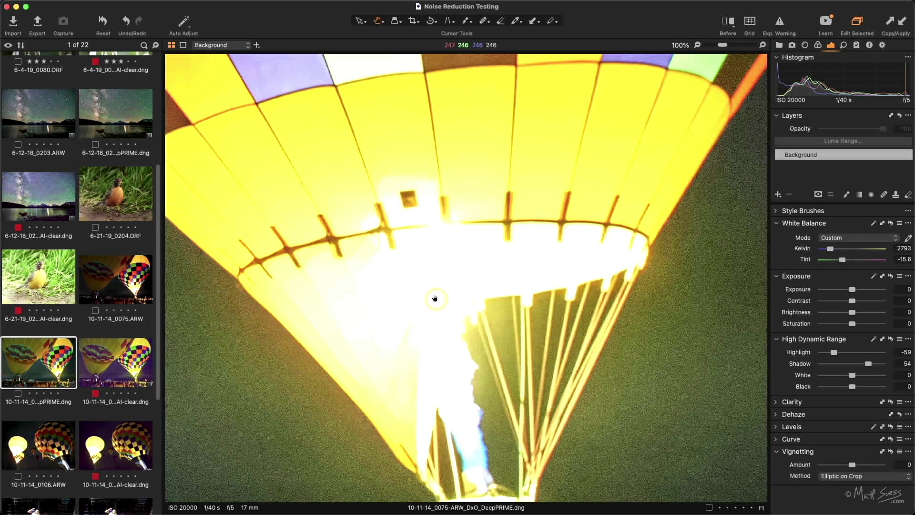
pyautogui.click(119, 361)
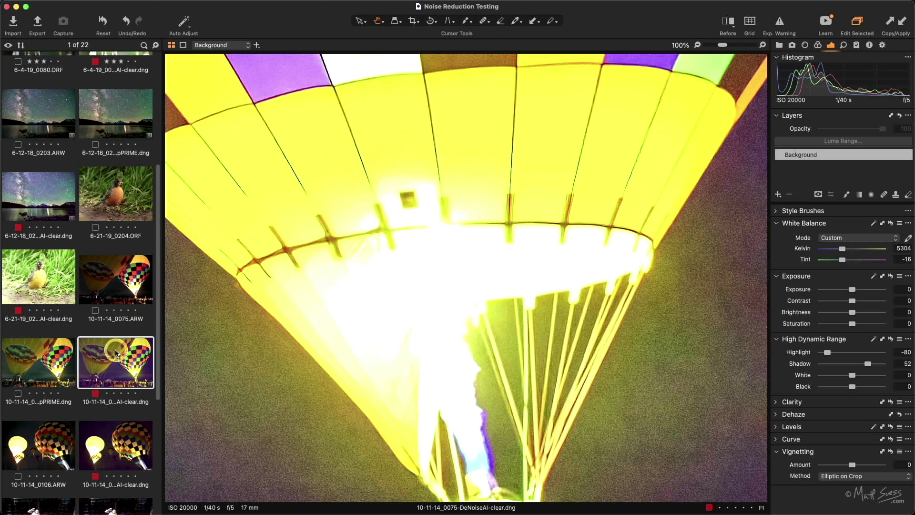
pyautogui.click(48, 365)
pyautogui.click(441, 299)
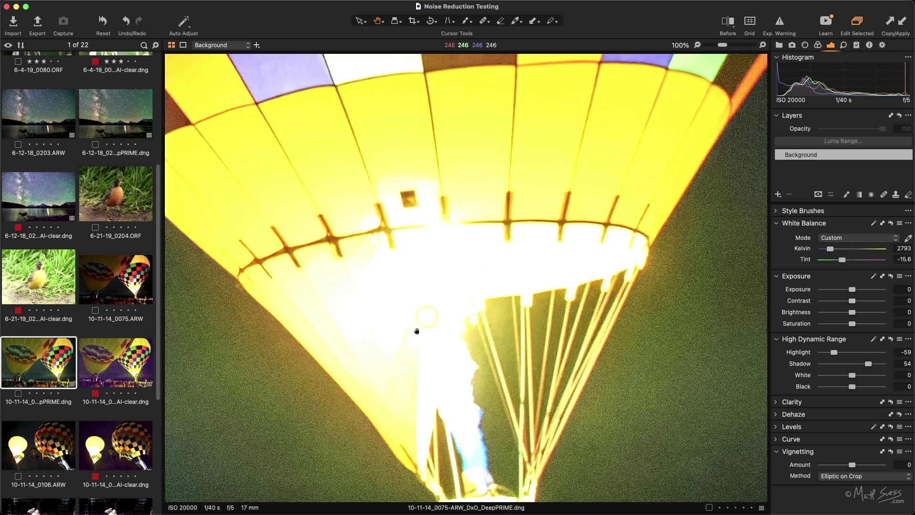
# Set the original 10-11-14_0075.ARW's Shadow to 86, Highlight to -71 and Luminance noise reduction to 82.
pyautogui.click(124, 272)
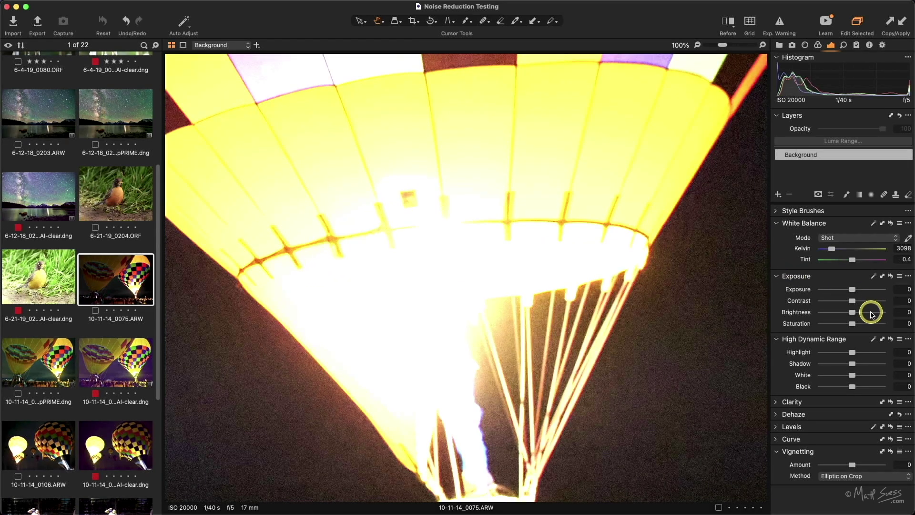
pyautogui.click(878, 364)
pyautogui.click(832, 352)
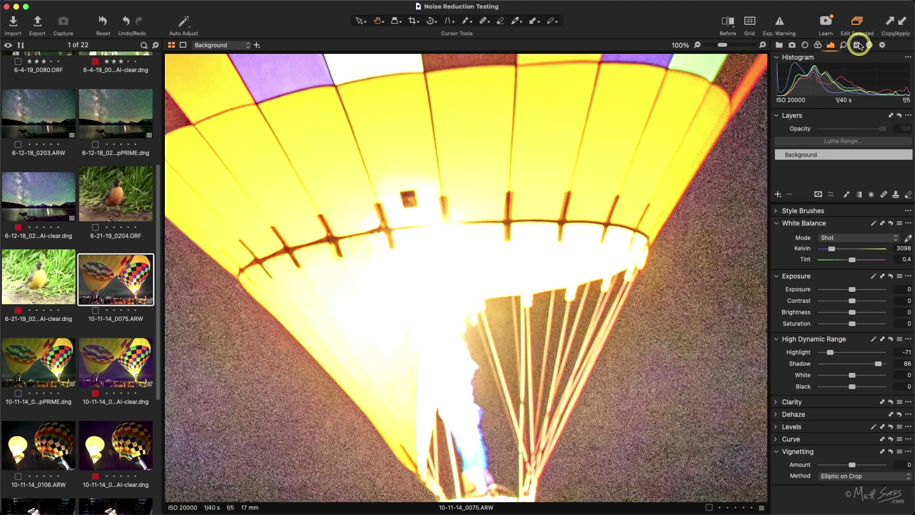
pyautogui.click(844, 46)
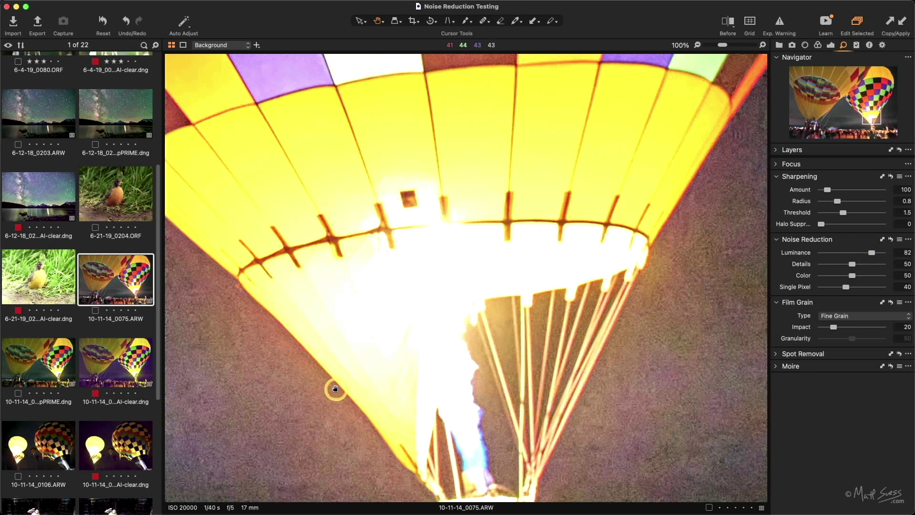
# Compare the night sky beside the lit balloon and the overall image between 10-11-14_0075.ARW and its DeepPRIME version.
pyautogui.moveTo(334, 390); pyautogui.dragTo(484, 378)
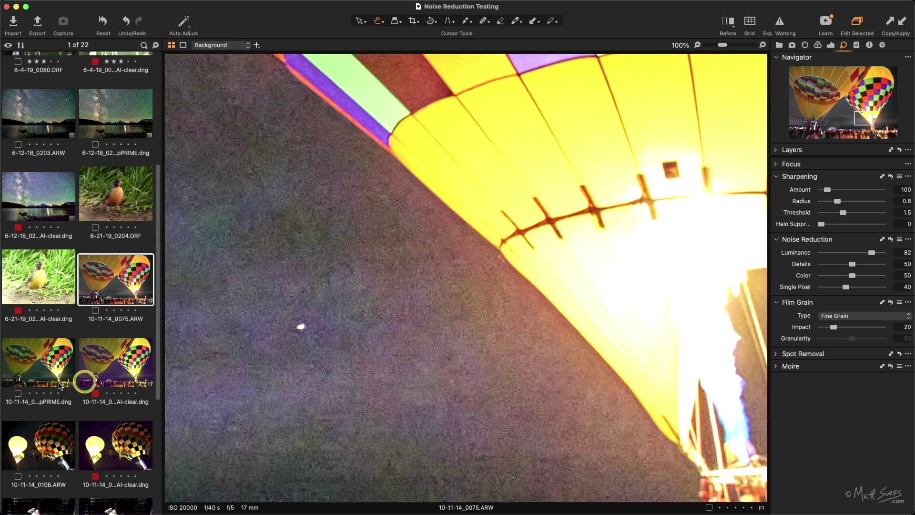
pyautogui.click(50, 361)
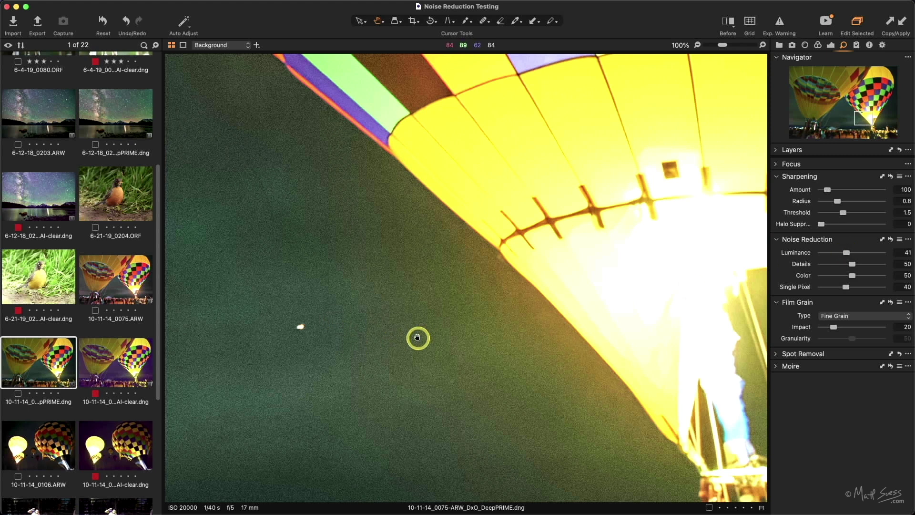
pyautogui.click(483, 294)
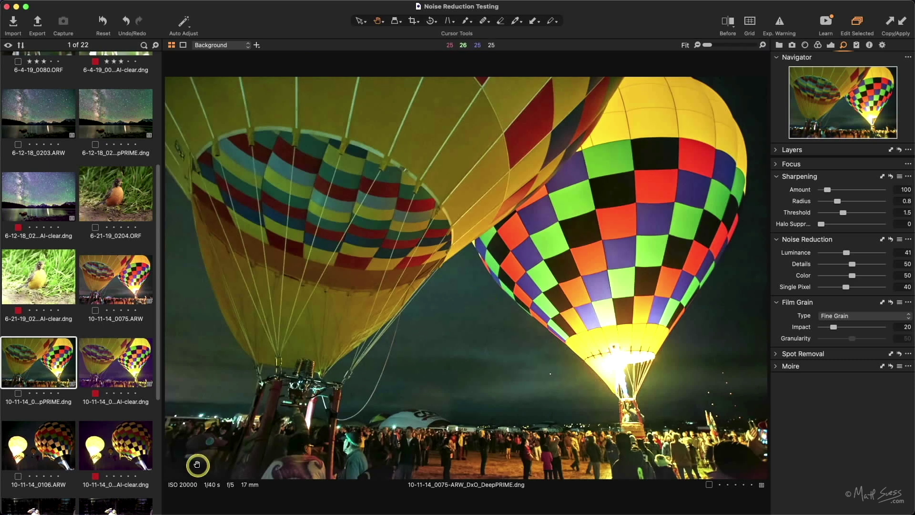
pyautogui.click(102, 363)
pyautogui.click(130, 274)
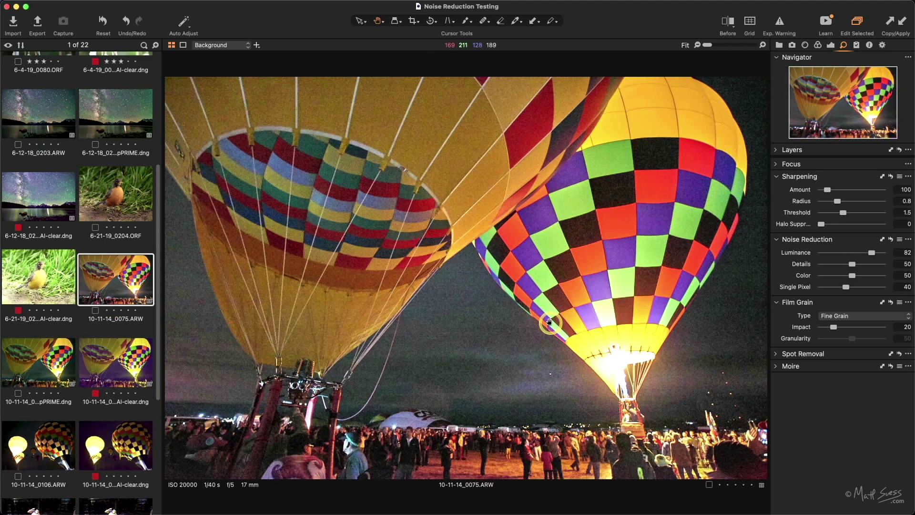
pyautogui.press('Right')
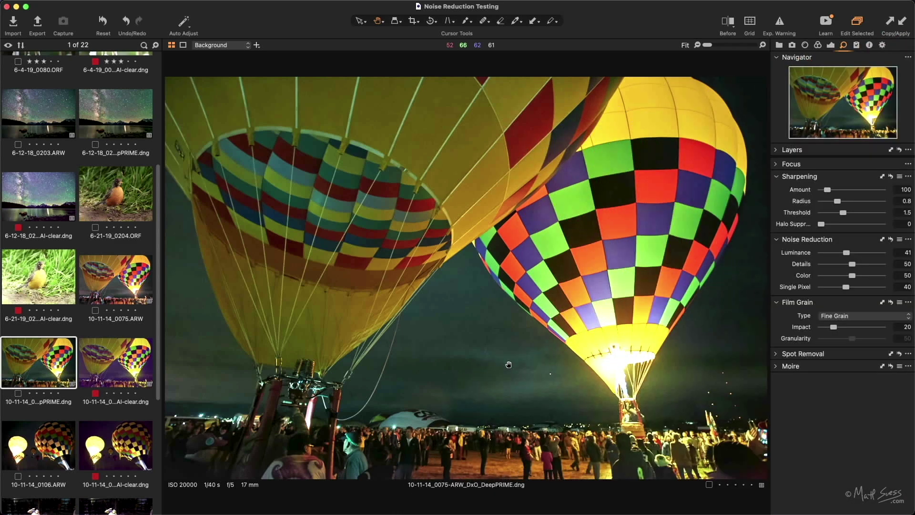
# Switch to Lightroom Classic and locate the three 1-16-21_384 otter versions in the Library grid.
pyautogui.press('super+Tab')
pyautogui.press('super+Tab')
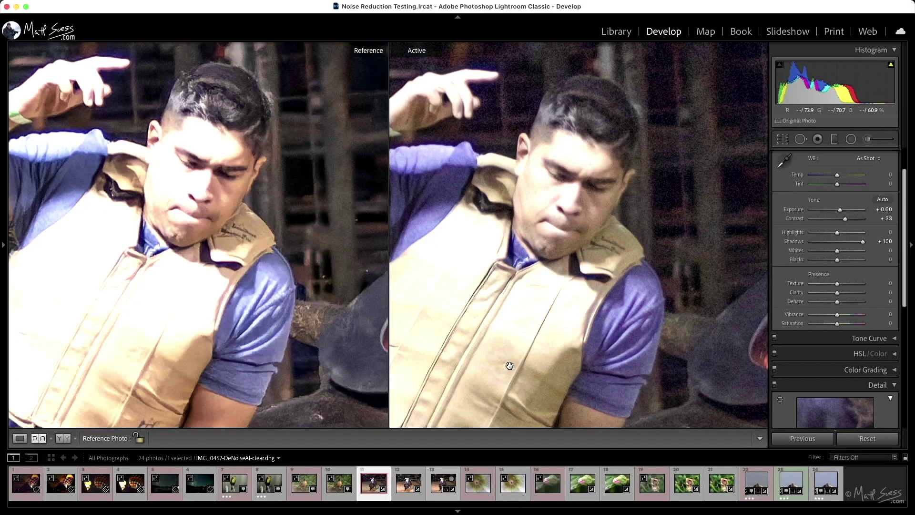
pyautogui.click(608, 32)
pyautogui.scroll(2, 476, 229)
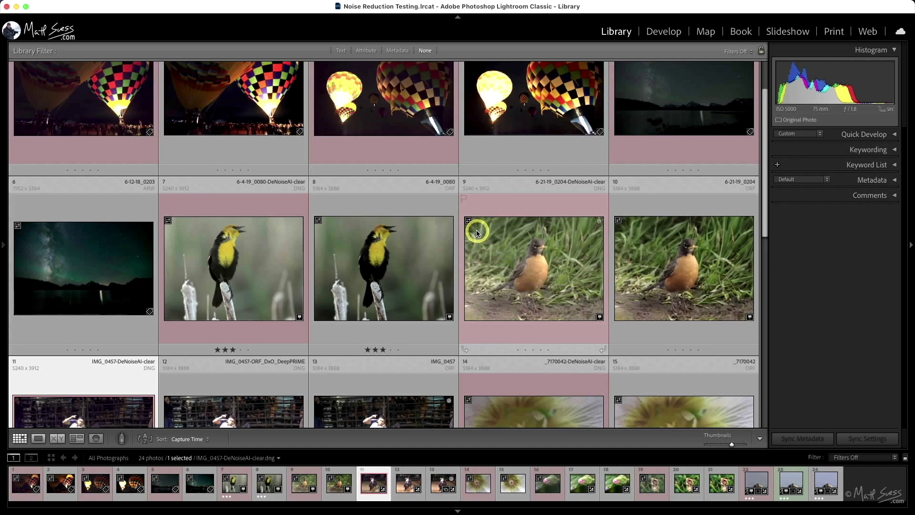
pyautogui.scroll(-2, 478, 232)
pyautogui.scroll(-3, 479, 232)
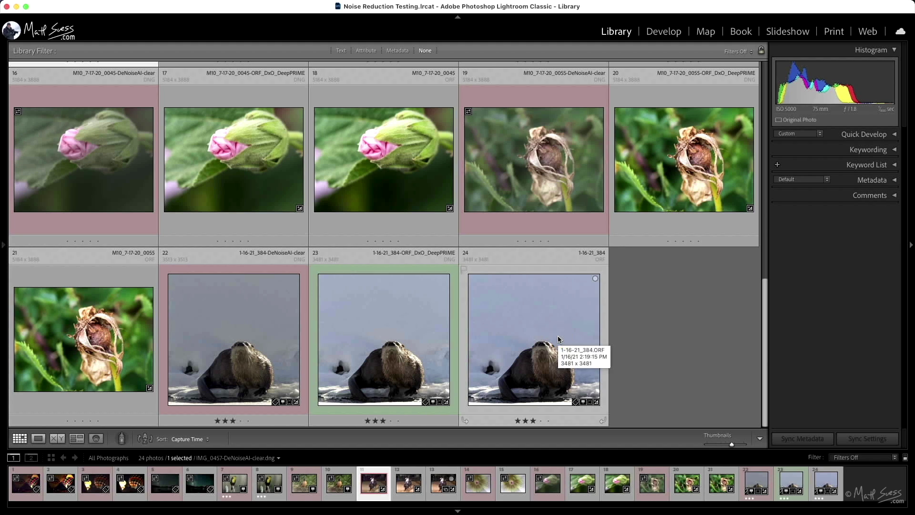
pyautogui.moveTo(559, 339)
pyautogui.mouseDown()
pyautogui.moveTo(548, 352)
pyautogui.moveTo(554, 364)
pyautogui.mouseUp()
pyautogui.moveTo(554, 363)
pyautogui.mouseDown()
pyautogui.moveTo(204, 319)
pyautogui.moveTo(227, 330)
pyautogui.mouseUp()
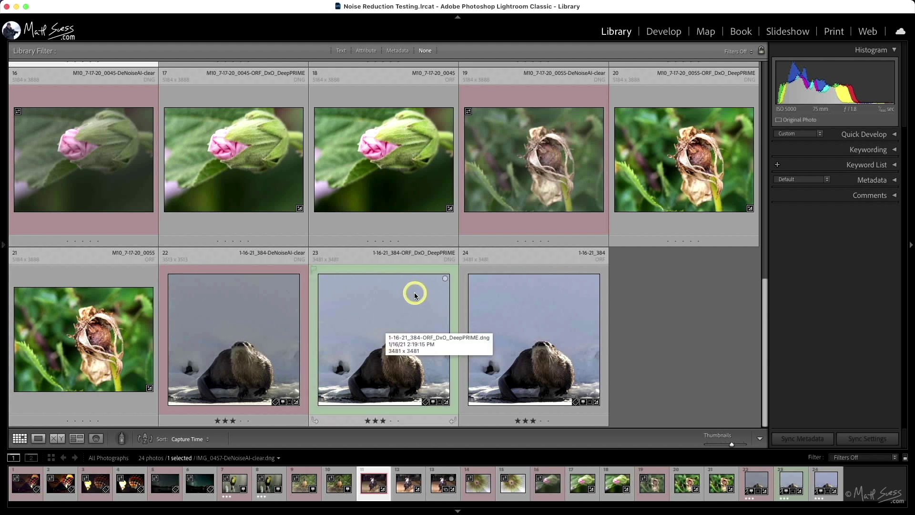
# Open 1-16-21_384.ORF up close and compare the otter's face with the DeepPRIME version.
pyautogui.doubleClick(528, 324)
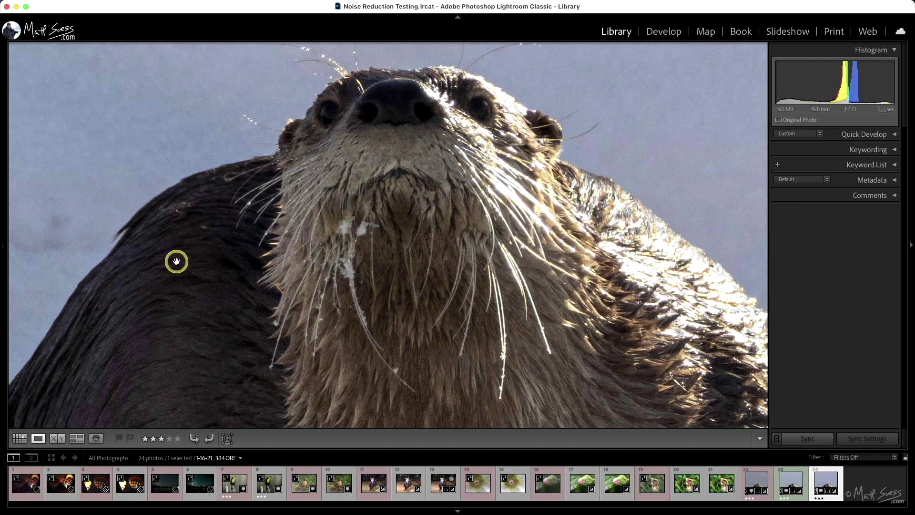
pyautogui.press('Left')
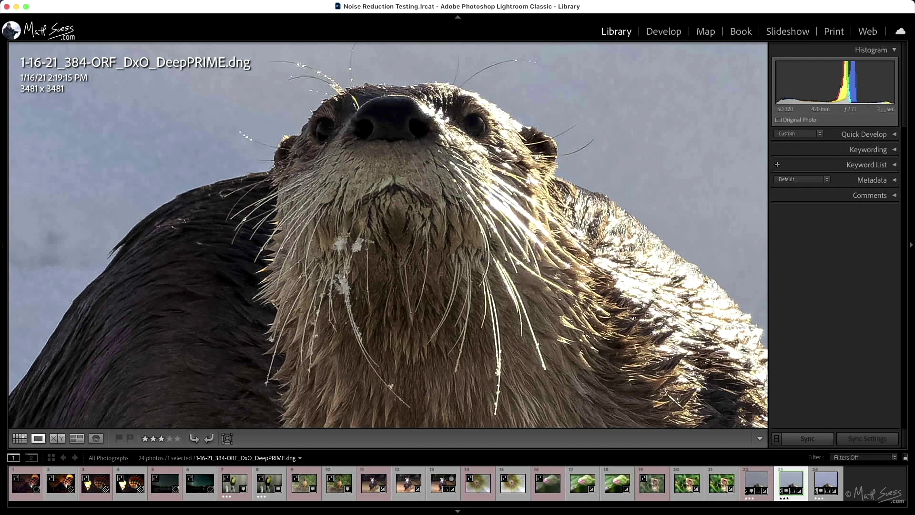
pyautogui.press('Right')
pyautogui.press('Left')
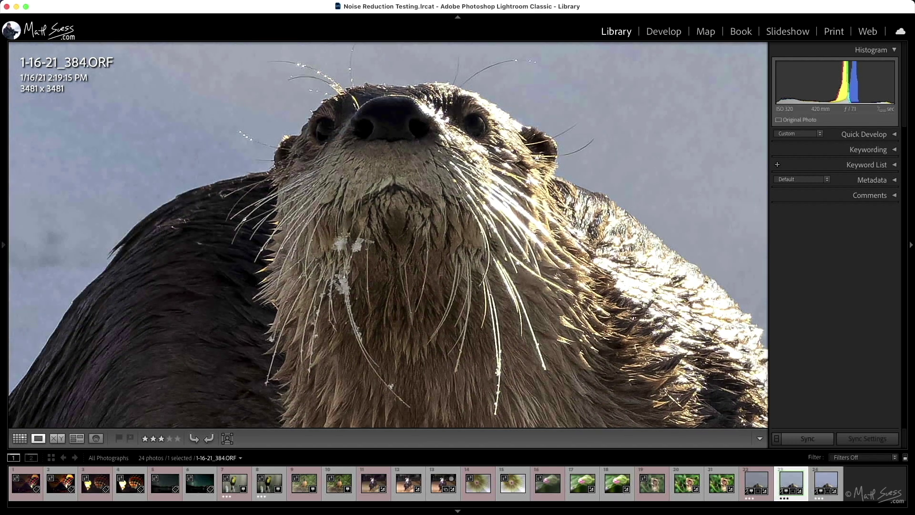
pyautogui.press('Right')
pyautogui.press('Left')
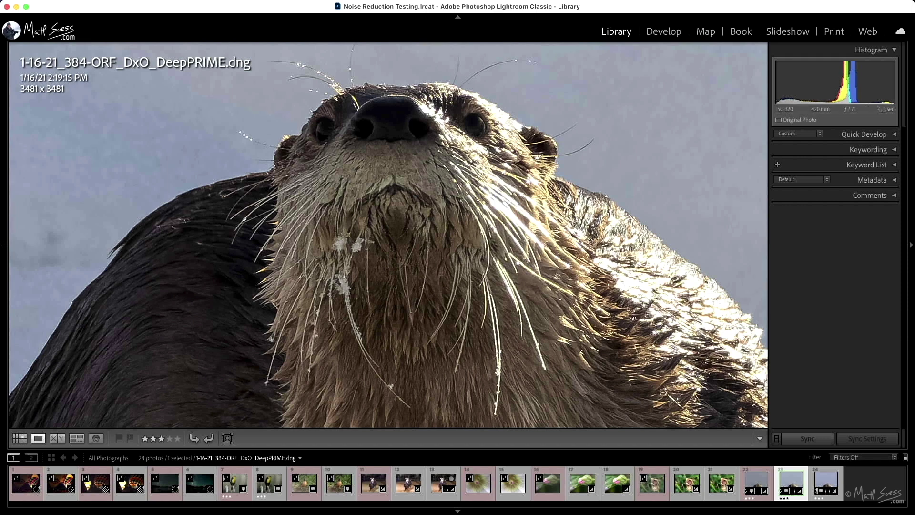
# Compare the otter's face and whiskers between the DeNoise AI and DeepPRIME versions of 1-16-21_384.
pyautogui.press('Left')
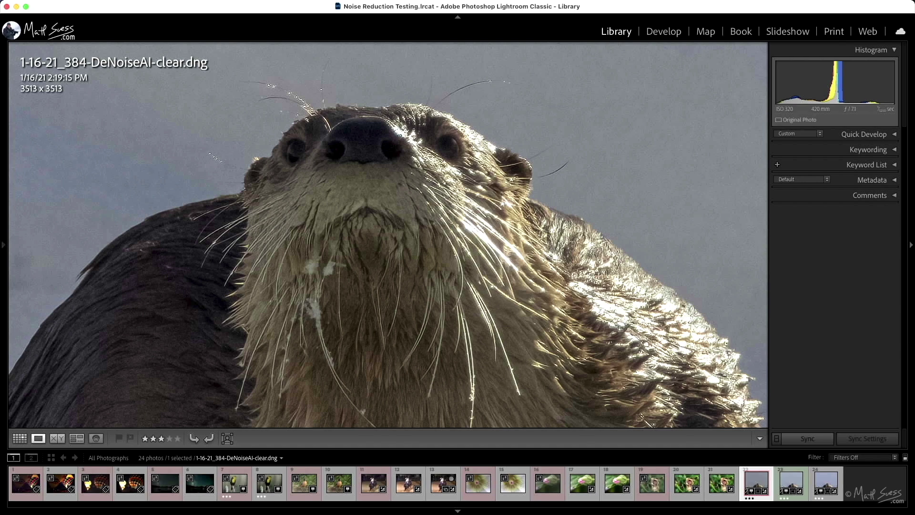
pyautogui.press('Right')
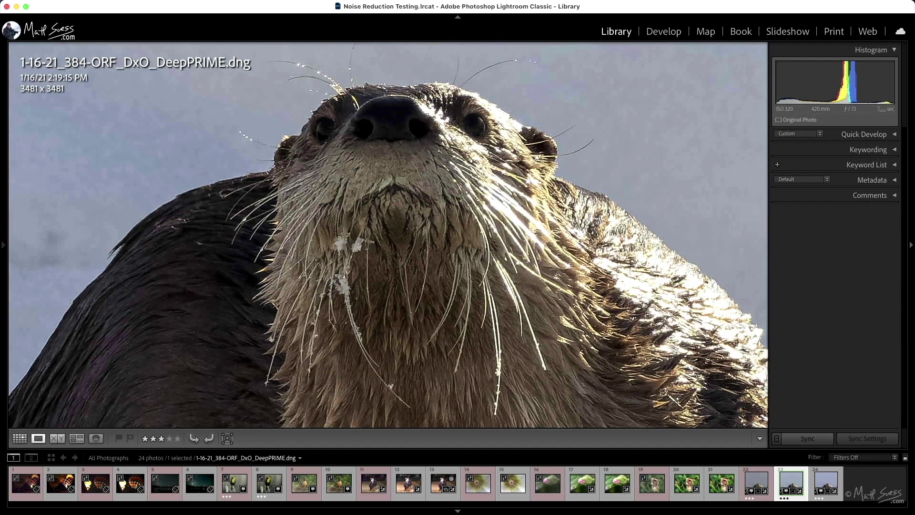
pyautogui.press('Left')
pyautogui.press('Right')
# Compare the otter's dark lower fur, paws and ice across the DeepPRIME, DeNoise AI and original ORF versions.
pyautogui.moveTo(230, 316); pyautogui.dragTo(349, 84)
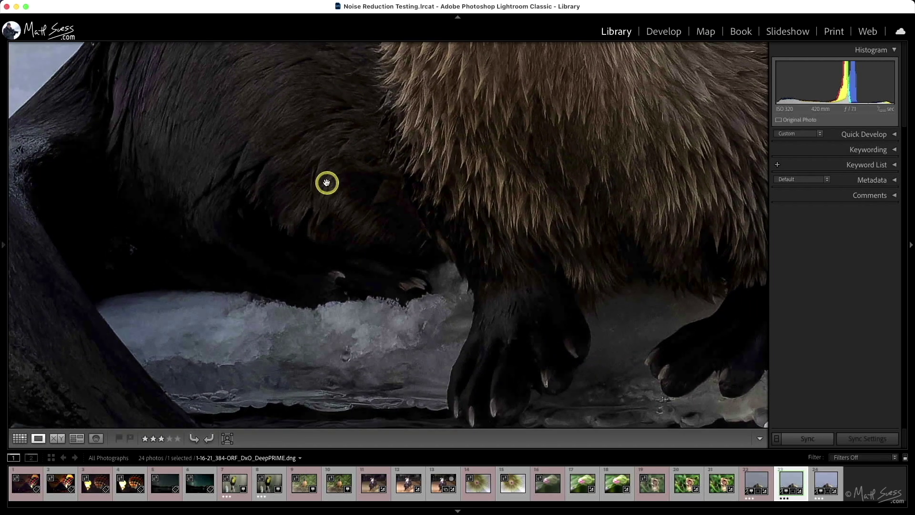
pyautogui.press('Left')
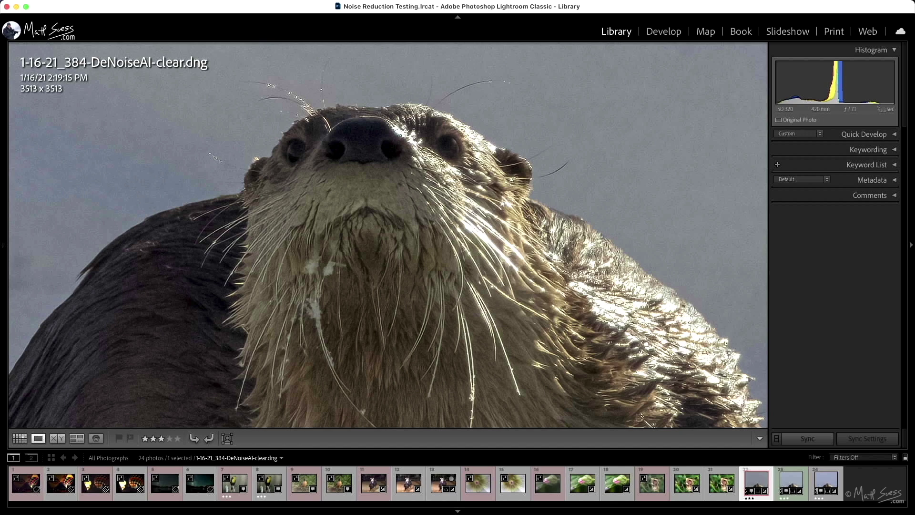
pyautogui.moveTo(243, 347); pyautogui.dragTo(312, 41)
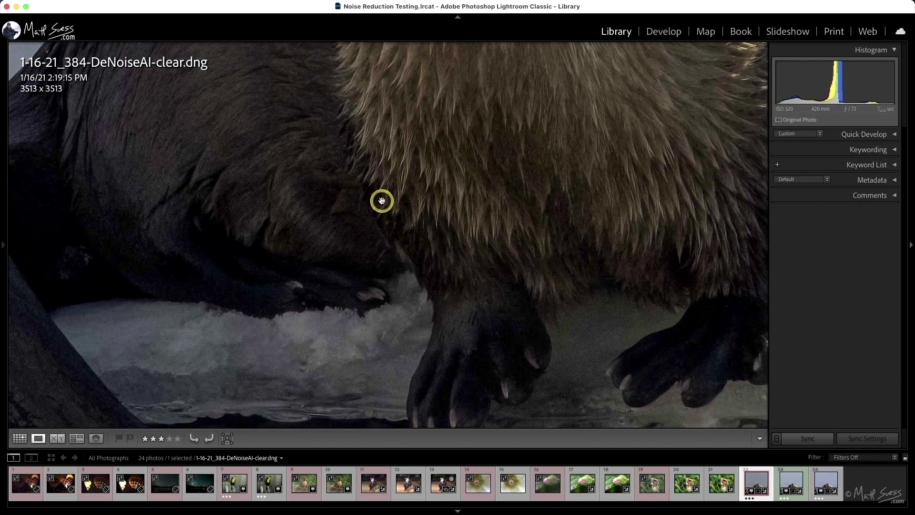
pyautogui.press('Right')
pyautogui.press('Right')
pyautogui.moveTo(346, 312); pyautogui.dragTo(499, 141)
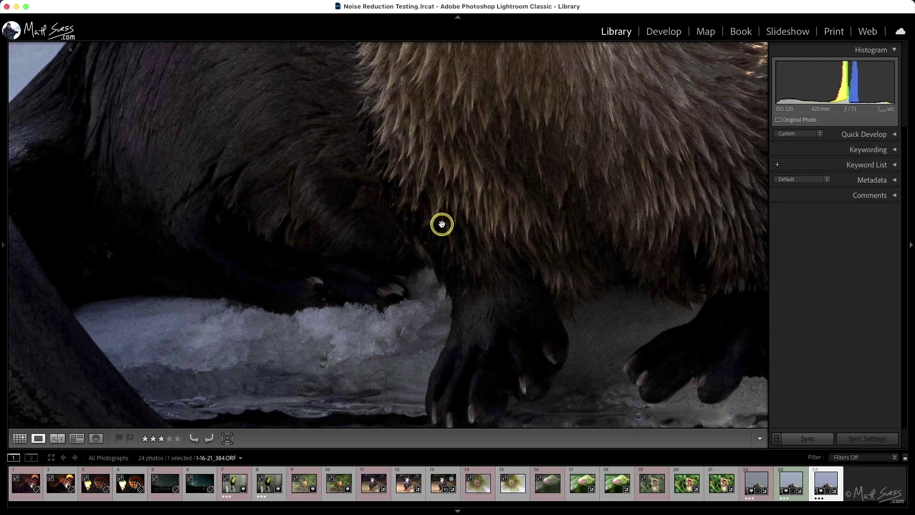
pyautogui.press('Left')
pyautogui.press('Left')
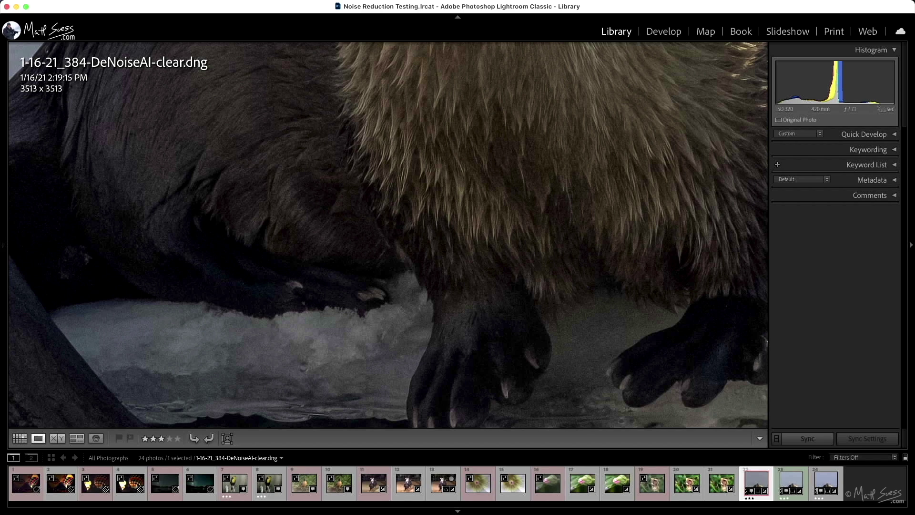
pyautogui.press('Right')
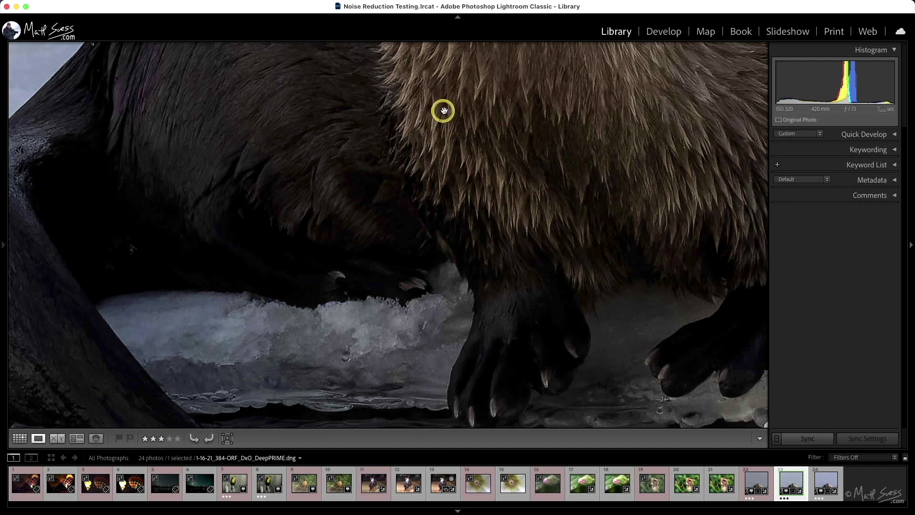
# Compare the otter's chest and shadowed side fur across the DeepPRIME, DeNoise AI and original ORF versions.
pyautogui.moveTo(443, 94); pyautogui.dragTo(362, 321)
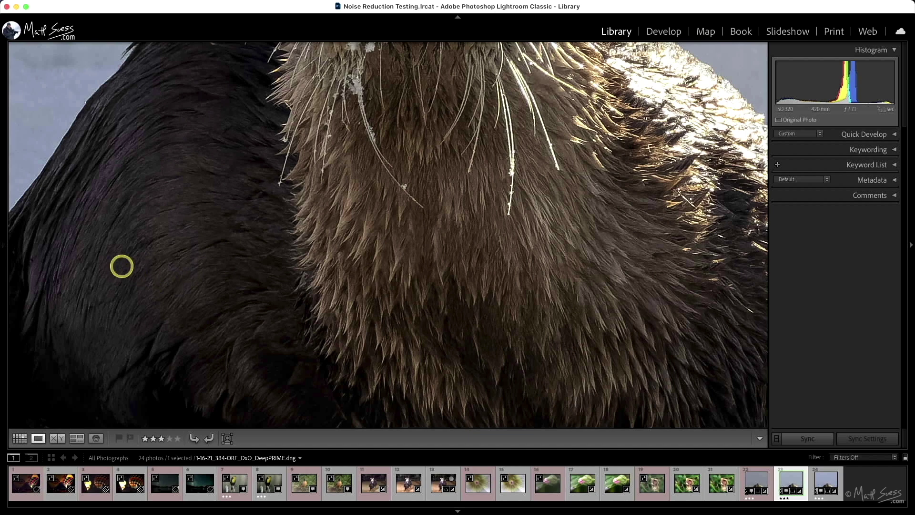
pyautogui.press('Left')
pyautogui.moveTo(519, 178); pyautogui.dragTo(480, 313)
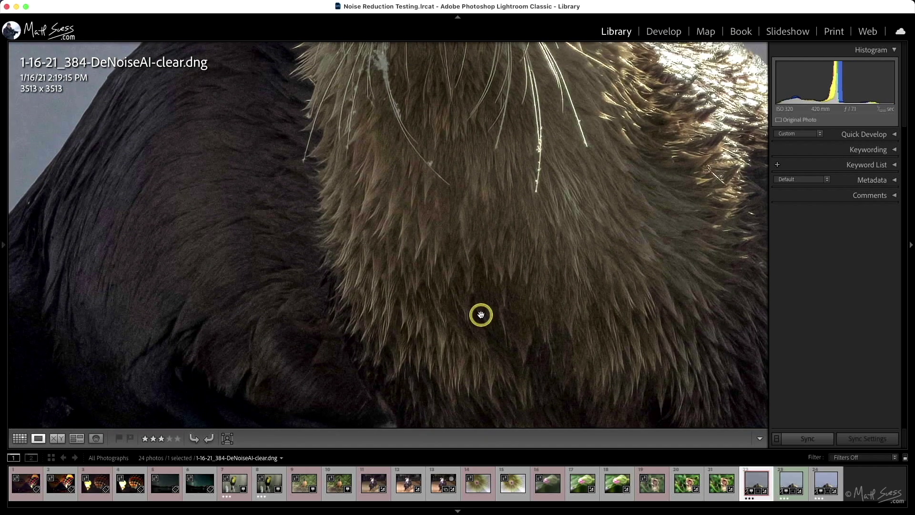
pyautogui.press('Right')
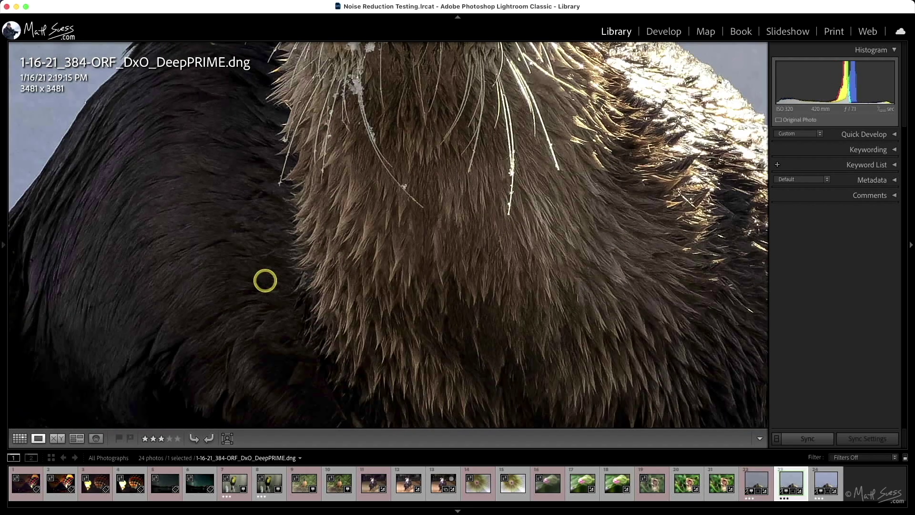
pyautogui.press('Right')
pyautogui.moveTo(468, 131); pyautogui.dragTo(386, 291)
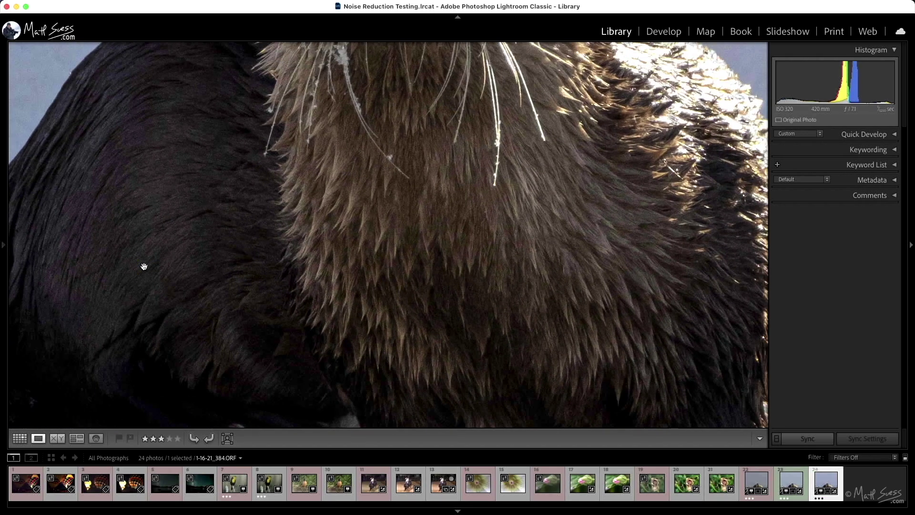
pyautogui.press('Left')
# Inspect the DeepPRIME otter's chest and face up close once more, and switch to DxO PureRAW.
pyautogui.press('g')
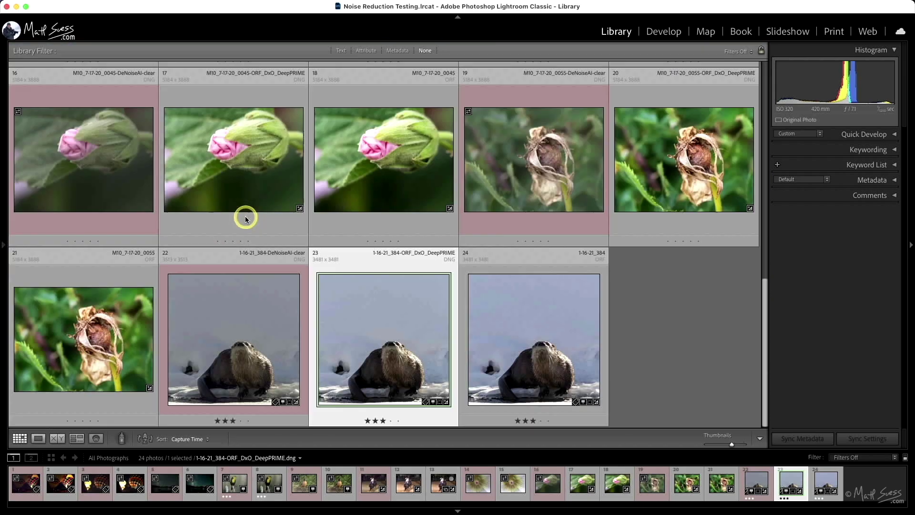
pyautogui.press('z')
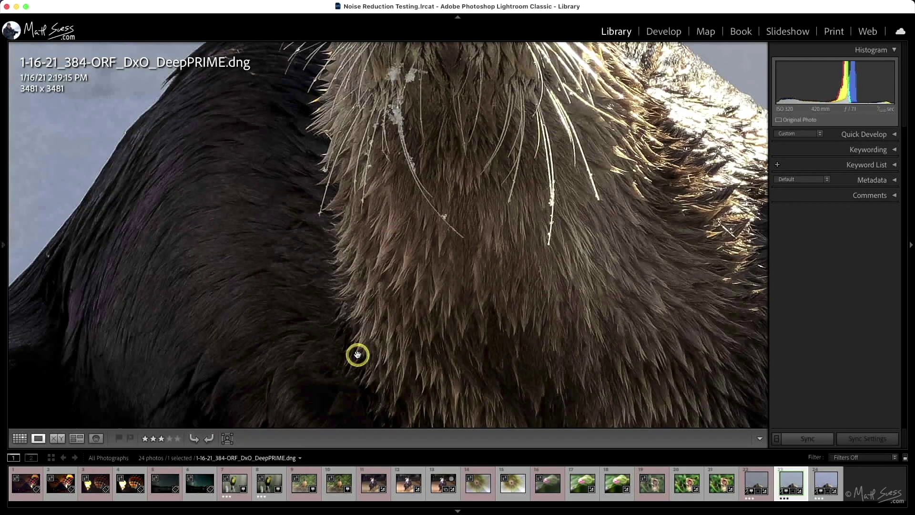
pyautogui.press('super+minus')
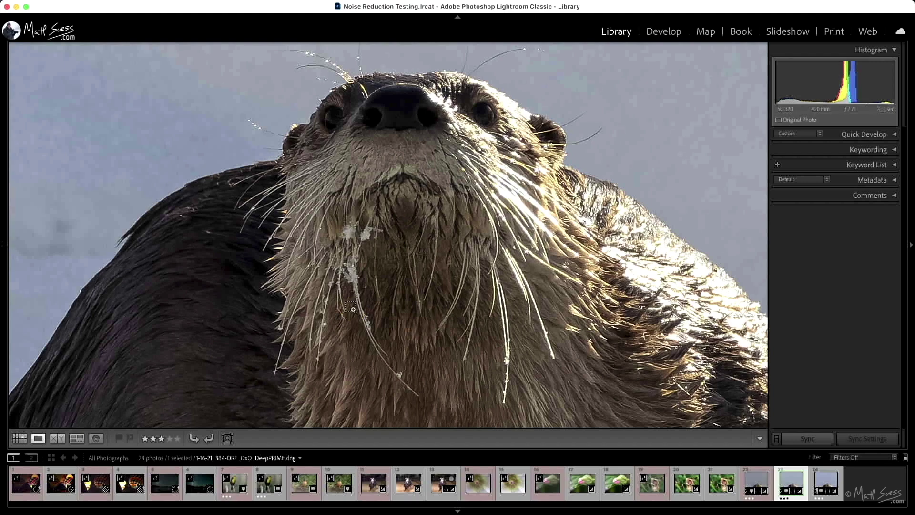
pyautogui.press('super+Tab')
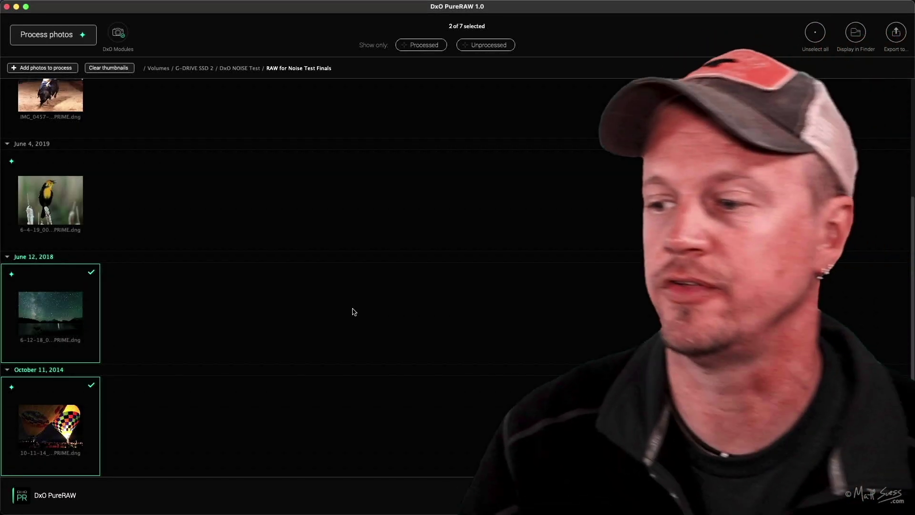